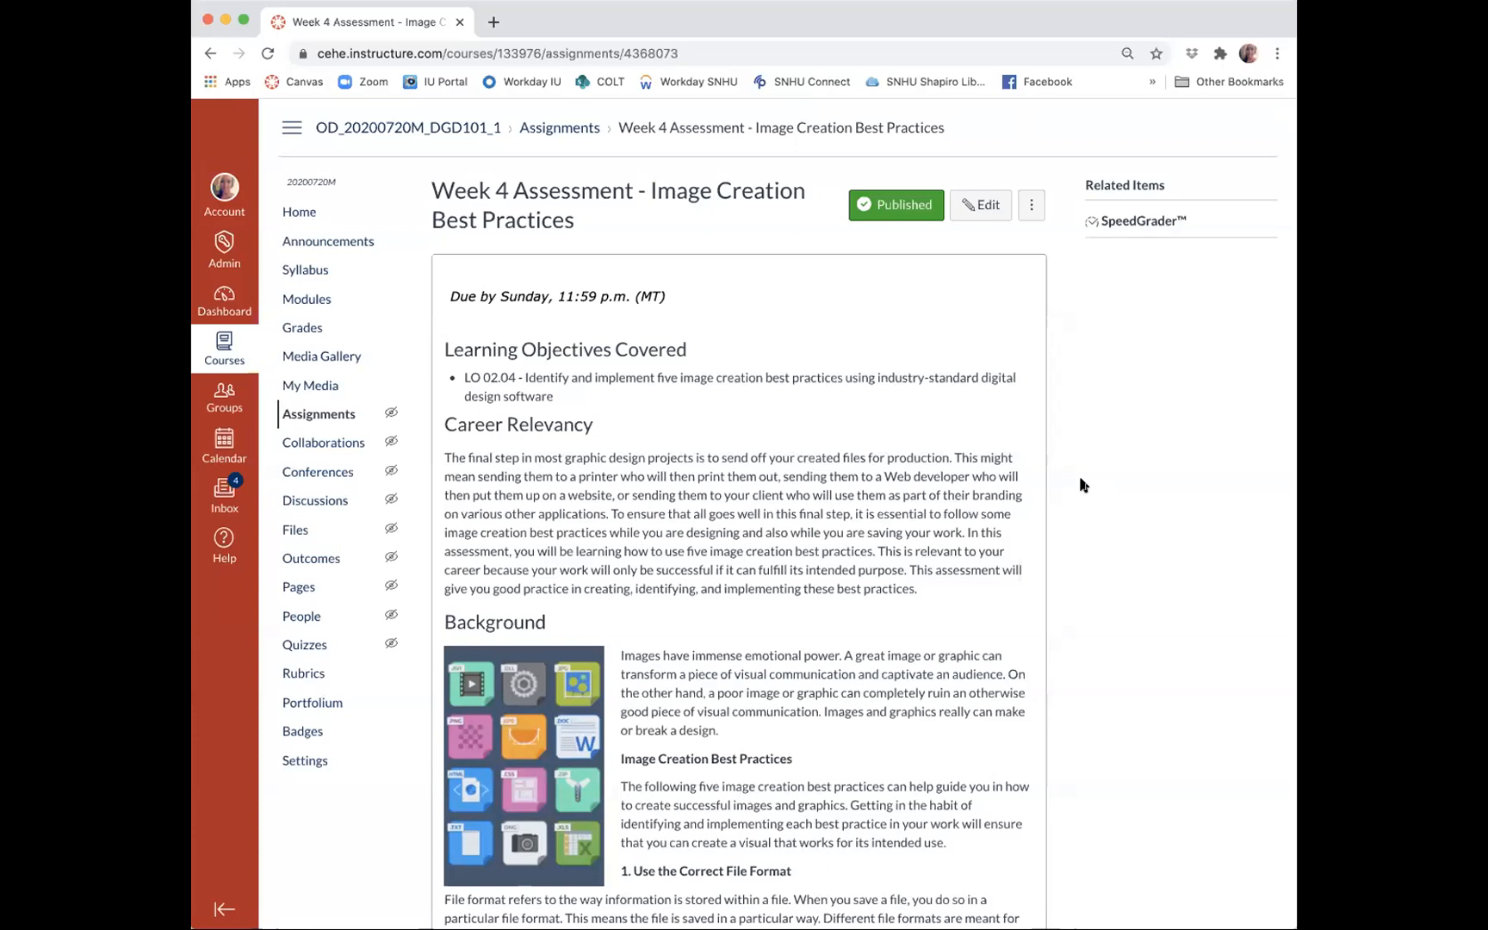
Step: Read through the Week 4 assessment page, focusing on the prompt, the numbered assessment instructions and the checklist item
scroll(1081, 484, down, 3)
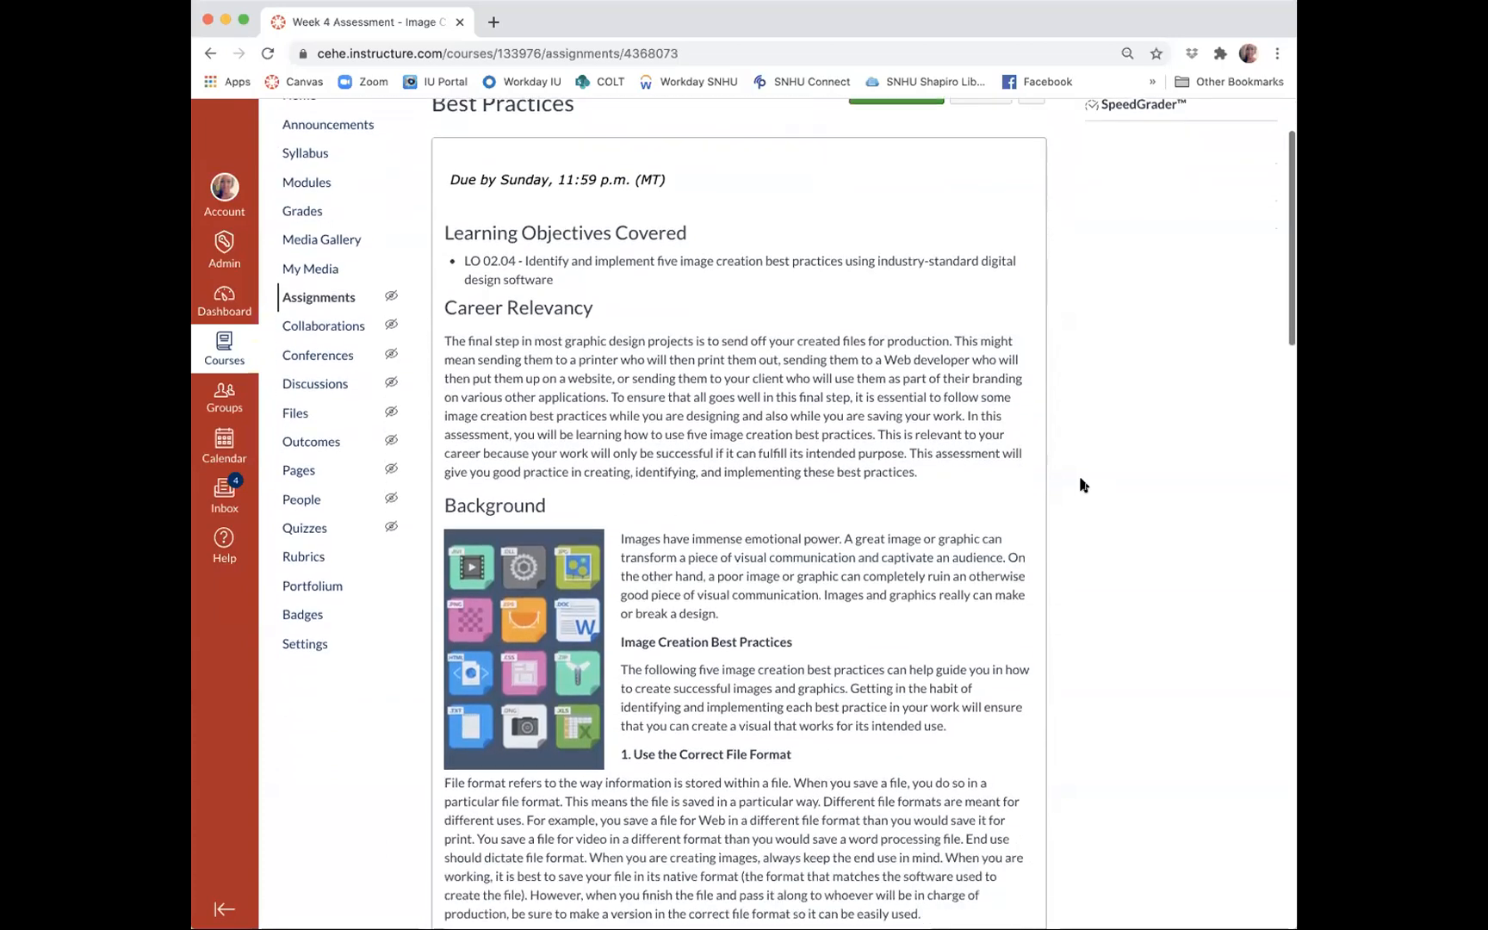
scroll(1082, 485, up, 2)
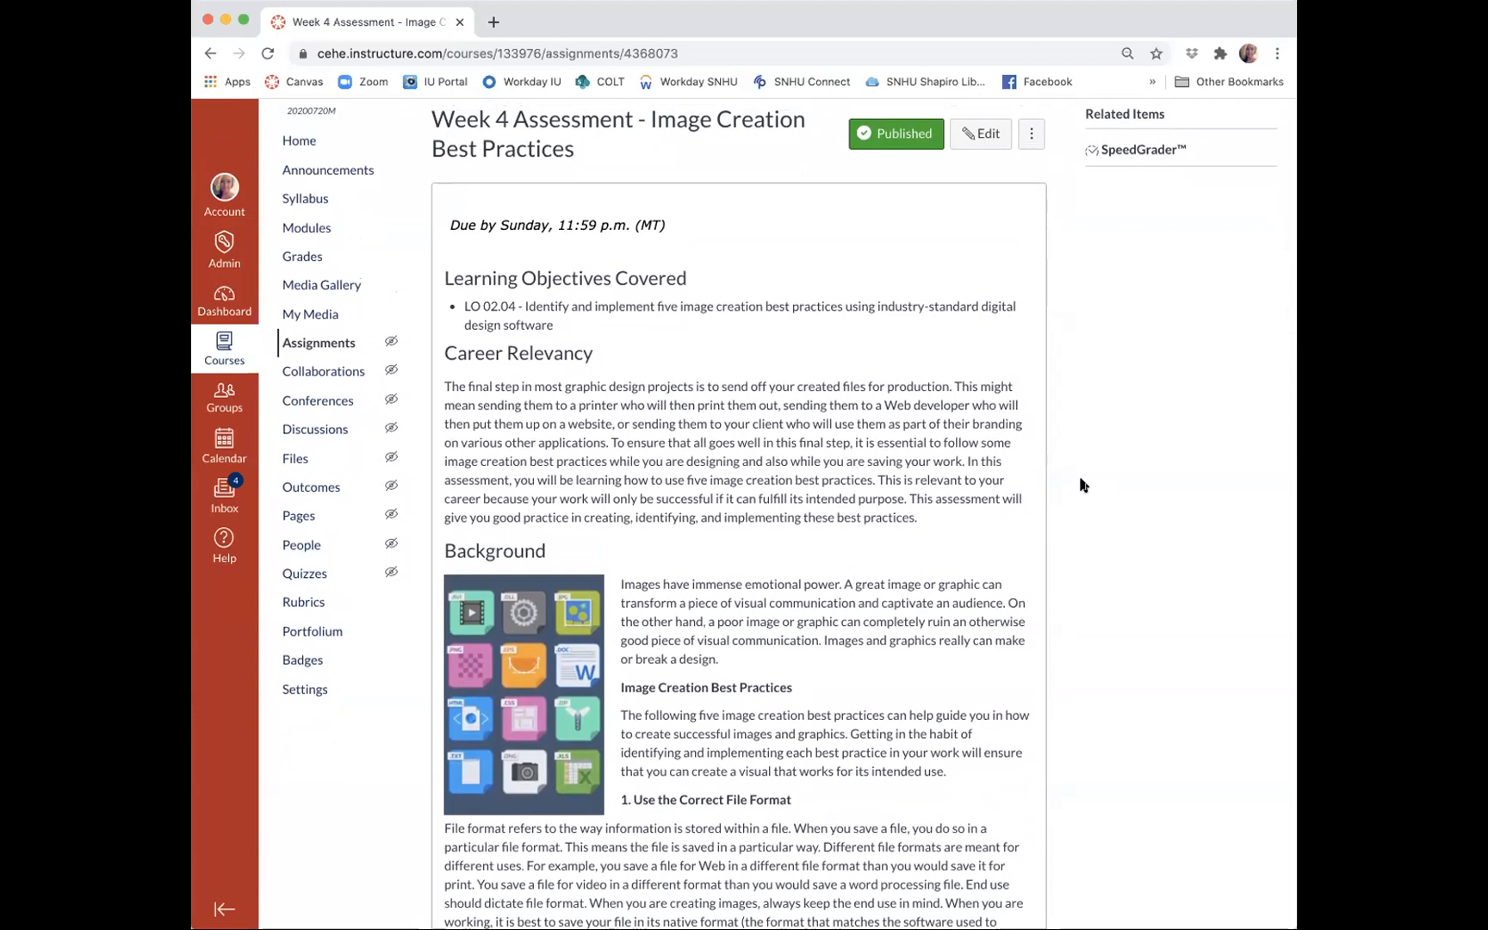
scroll(1082, 485, up, 2)
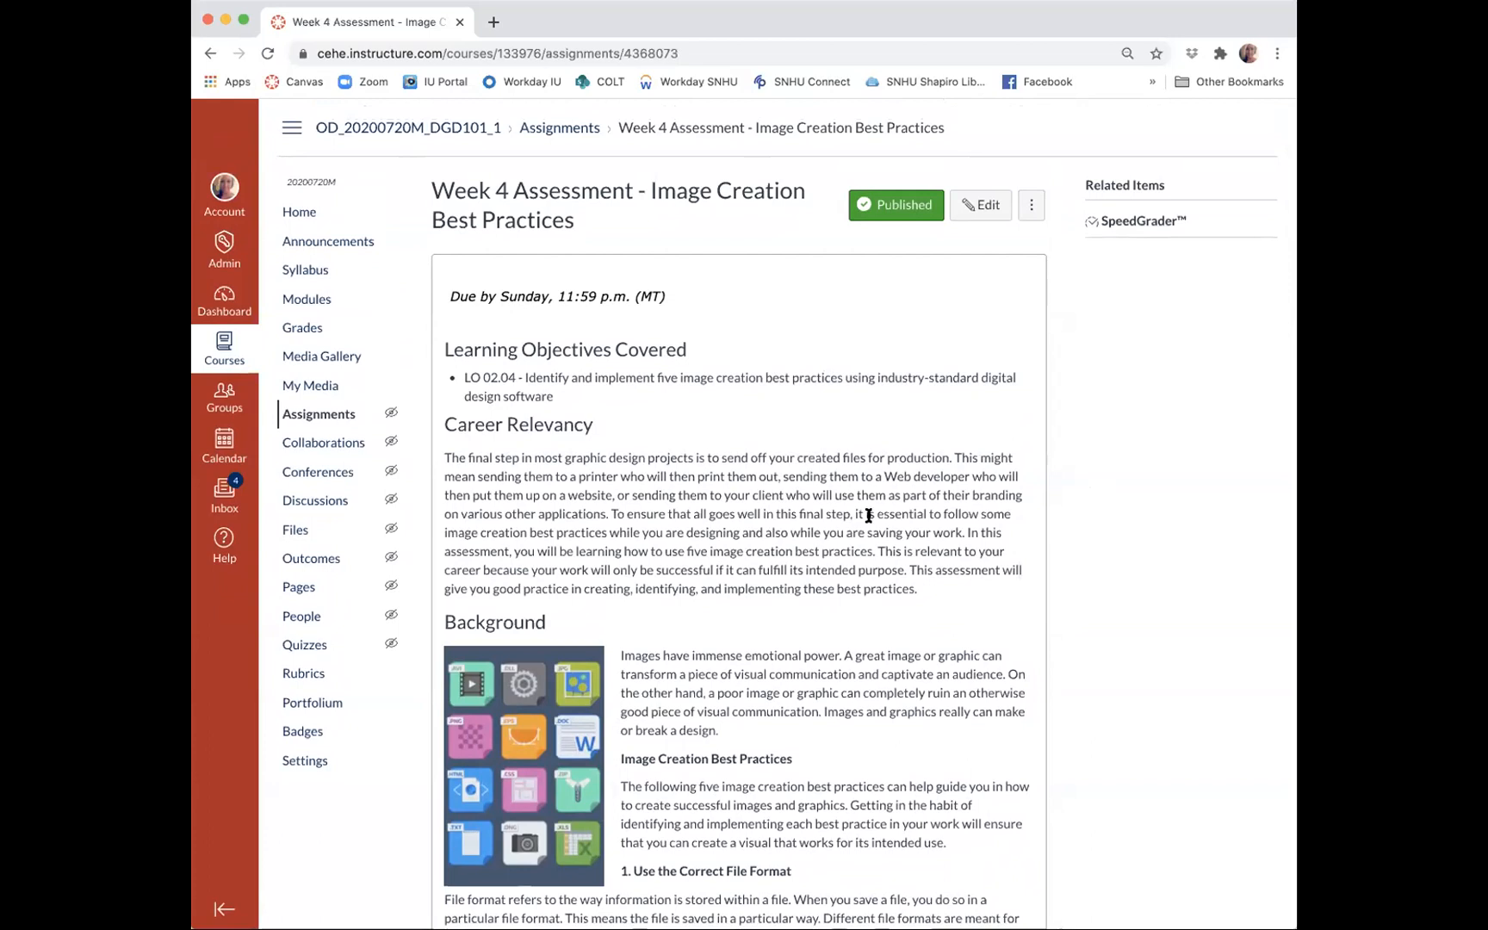
scroll(868, 515, down, 15)
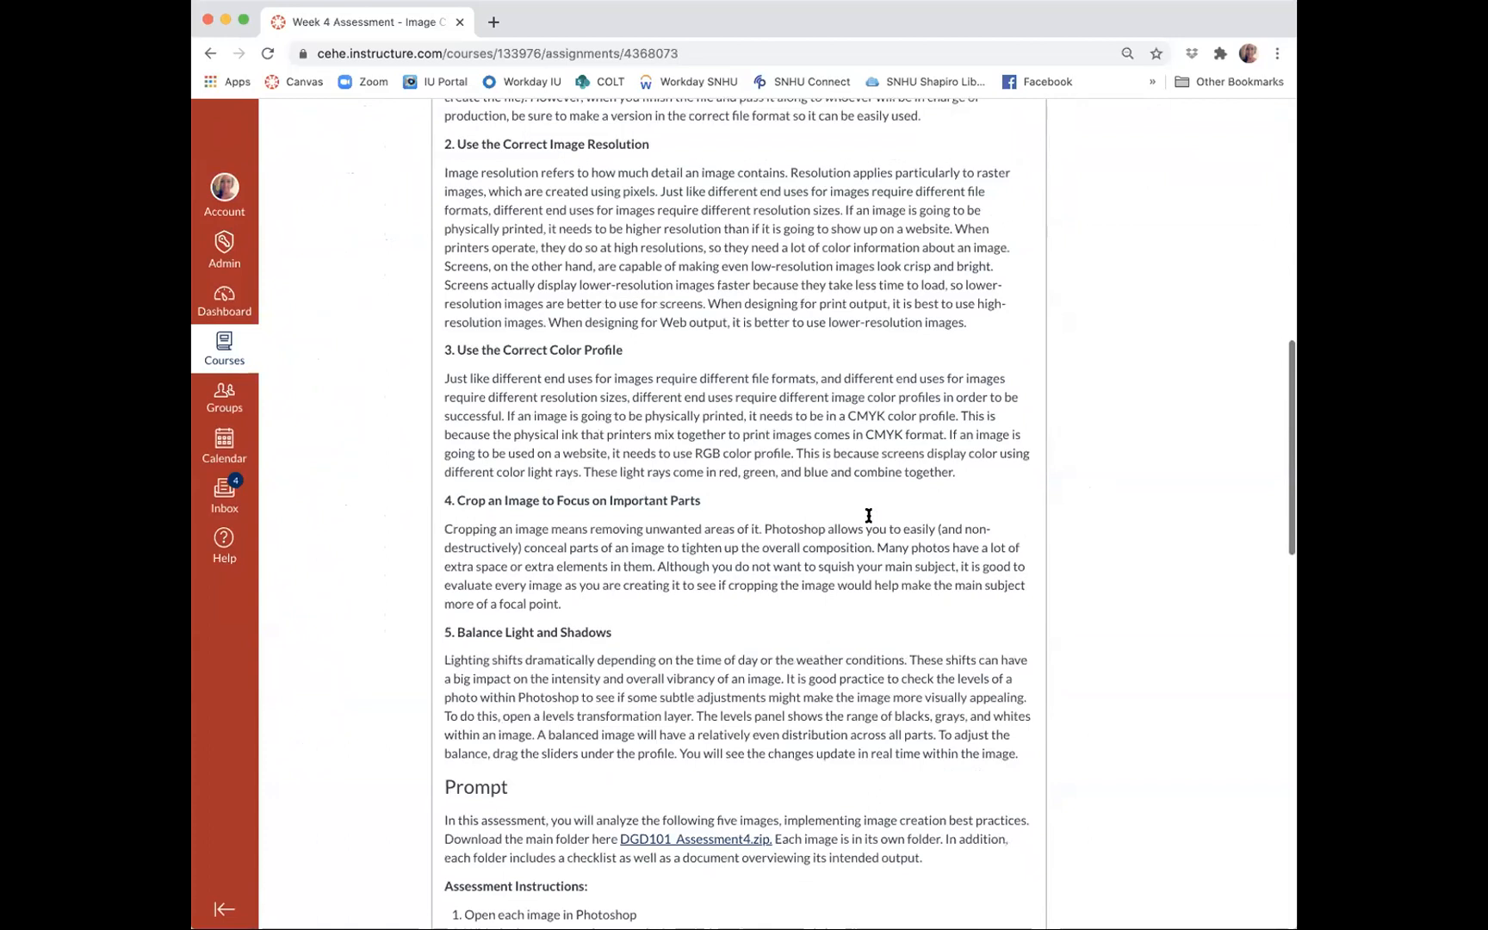
scroll(868, 515, down, 4)
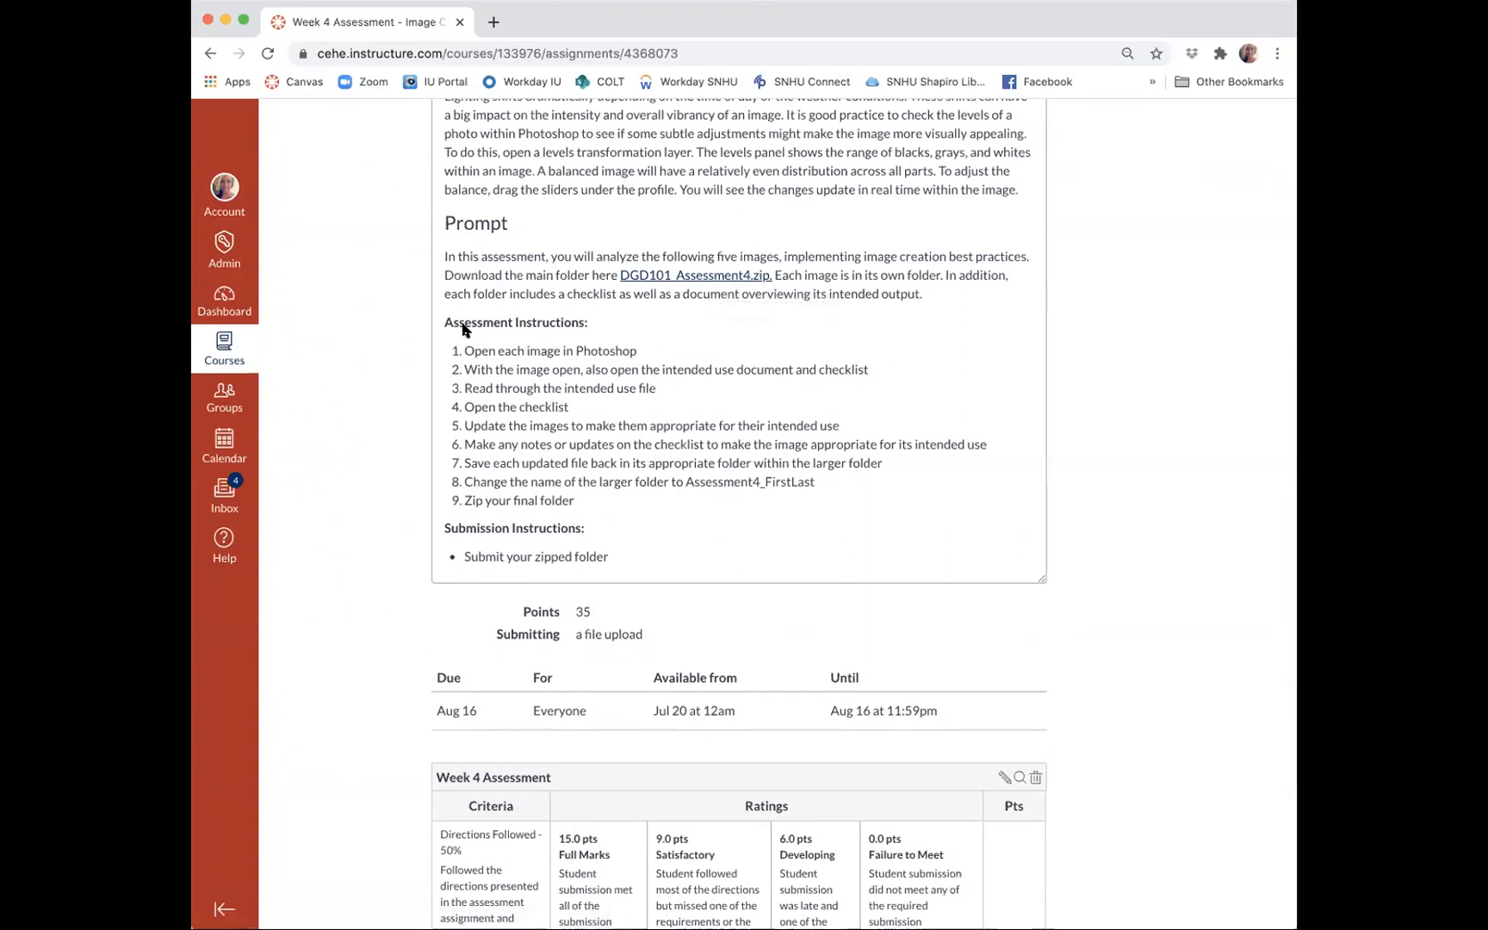
drag(445, 322, 670, 503)
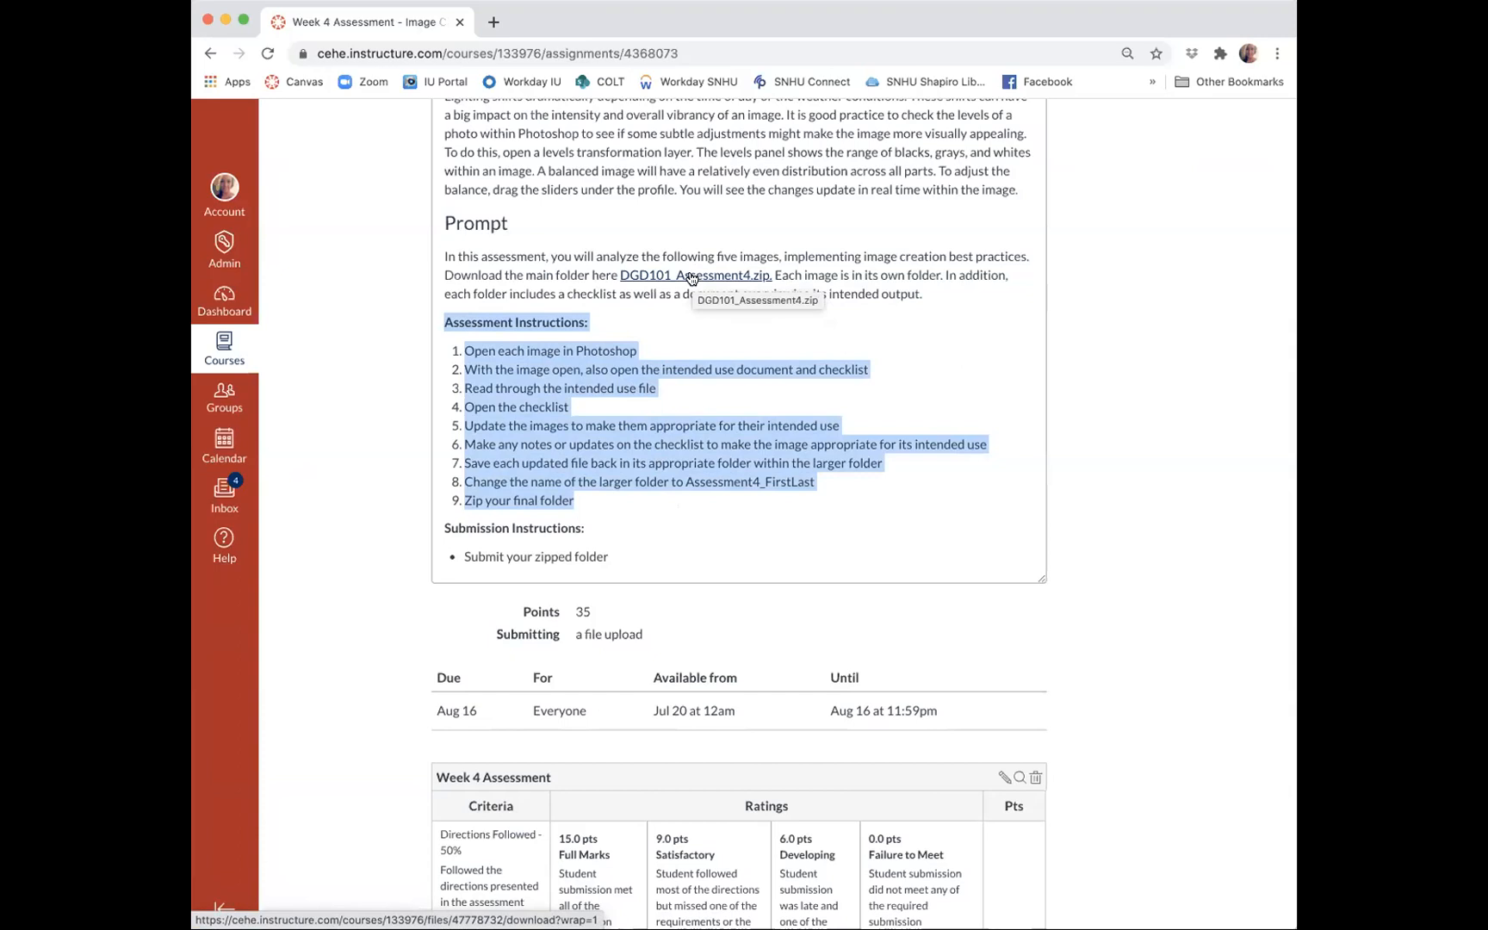
click(1064, 391)
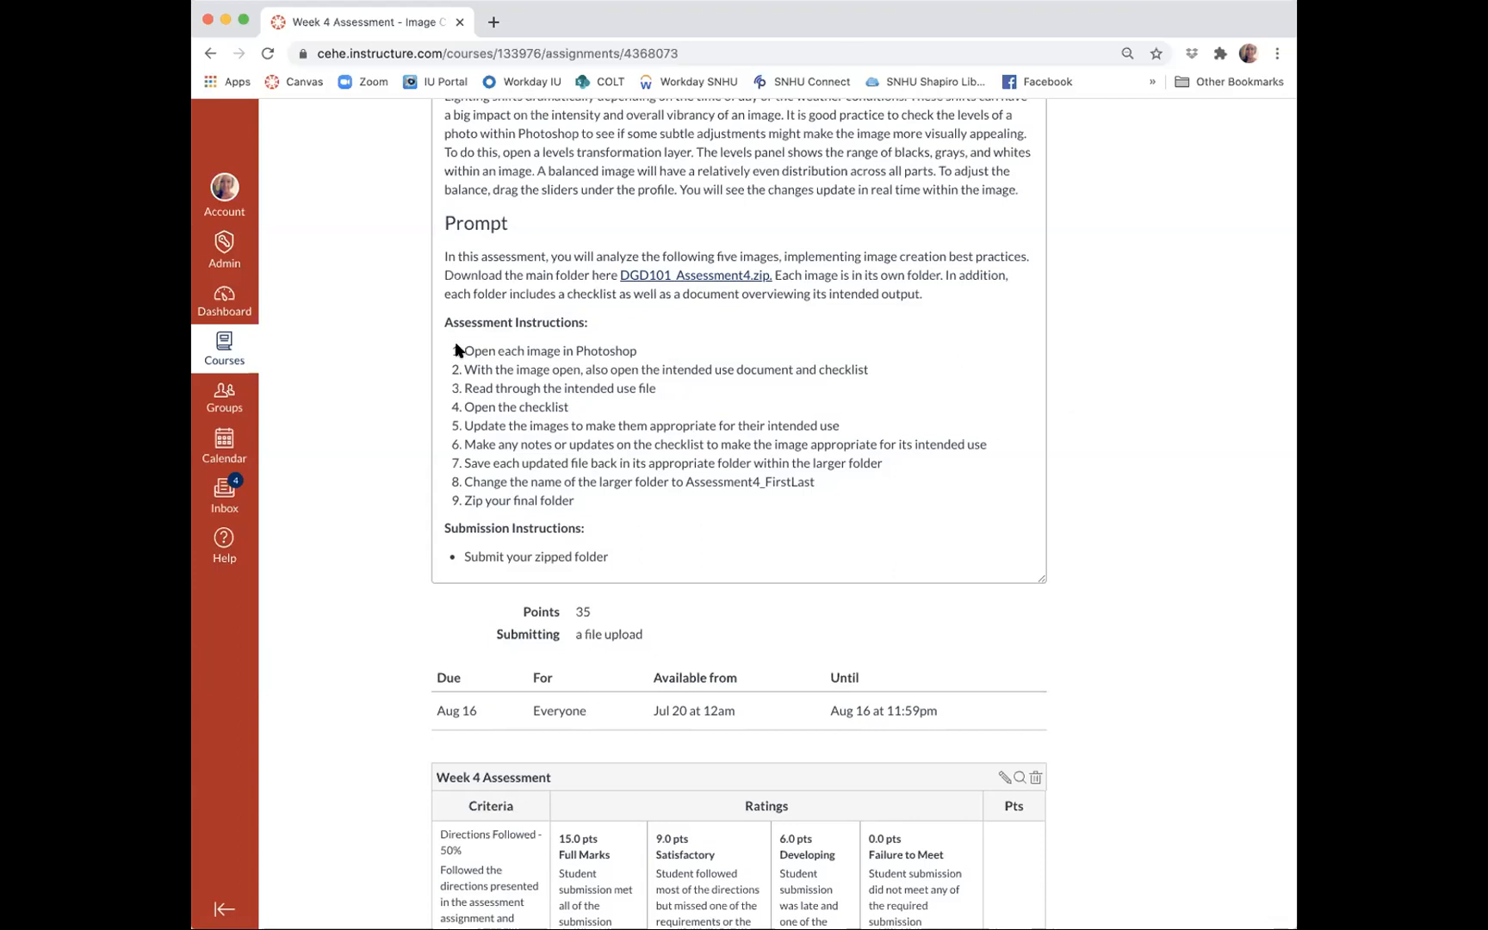
drag(452, 342, 594, 491)
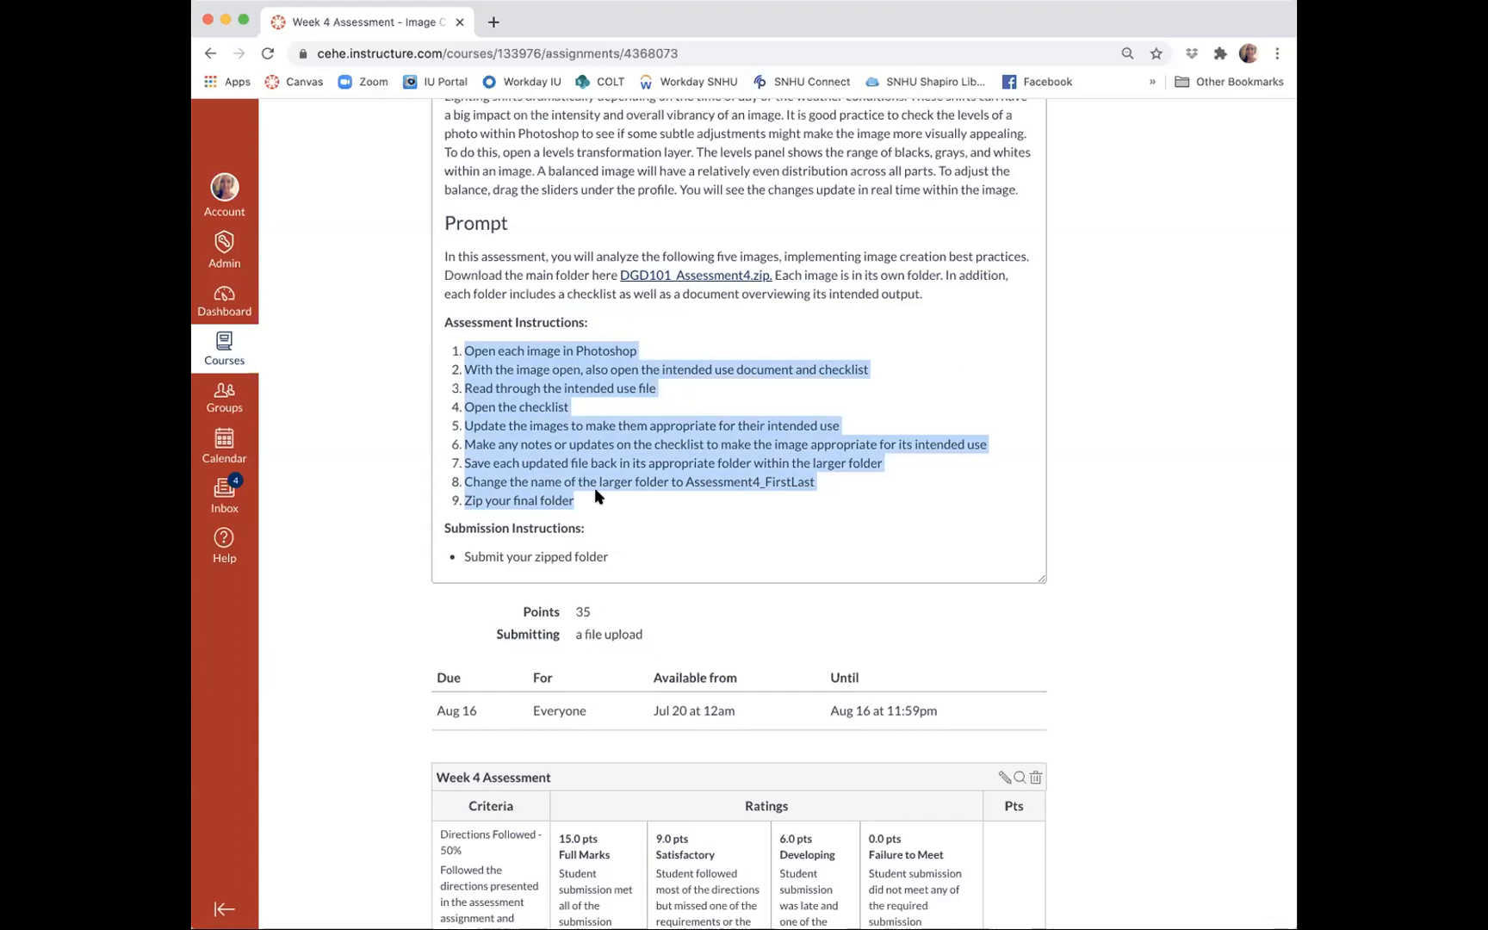
click(567, 421)
drag(465, 401, 567, 407)
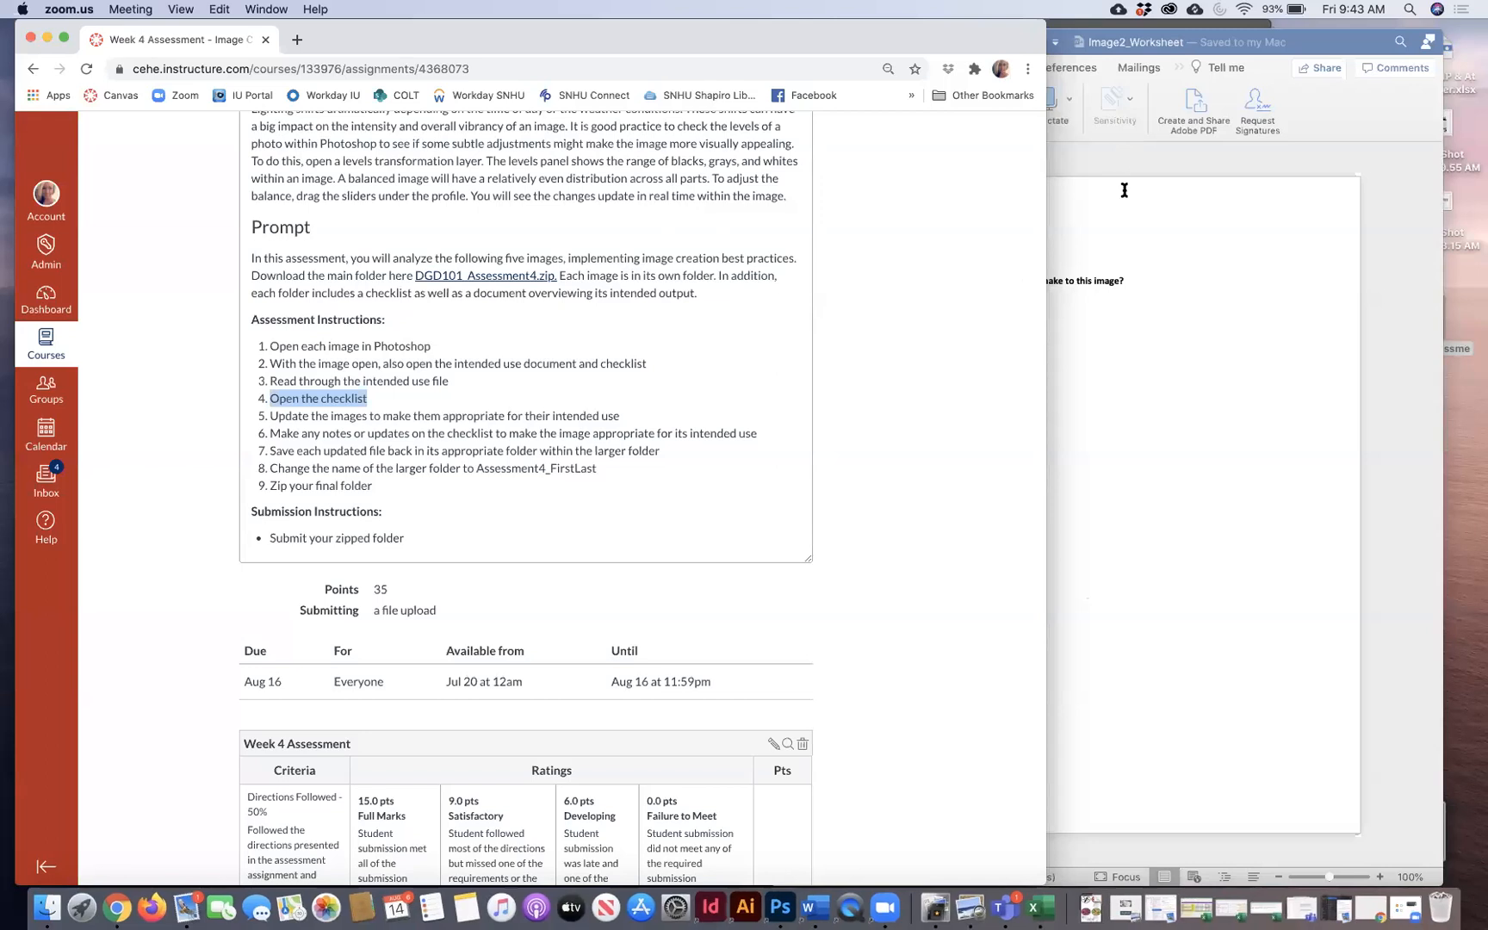
Step: Switch to the Image2_Worksheet document in Word and start a new line below the question about changes to the image
click(1280, 41)
drag(1101, 43, 752, 56)
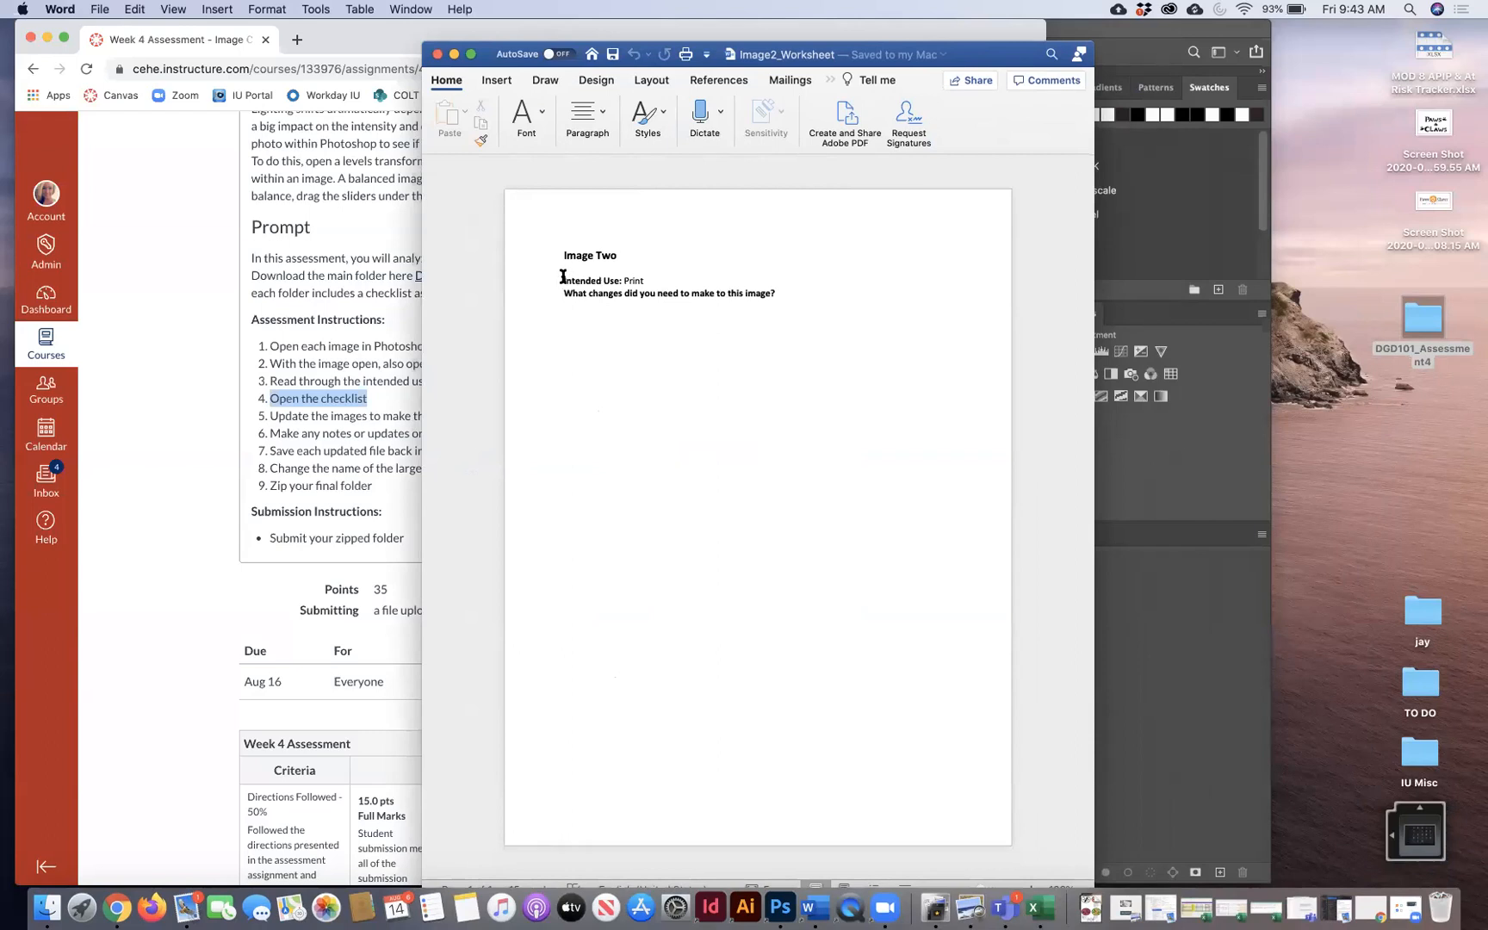
click(783, 294)
key(Return)
Step: Switch to Photoshop with Image2.psd, apply the docked-panel workspace that includes Learn and Libraries, and widen the application window
click(47, 38)
click(146, 257)
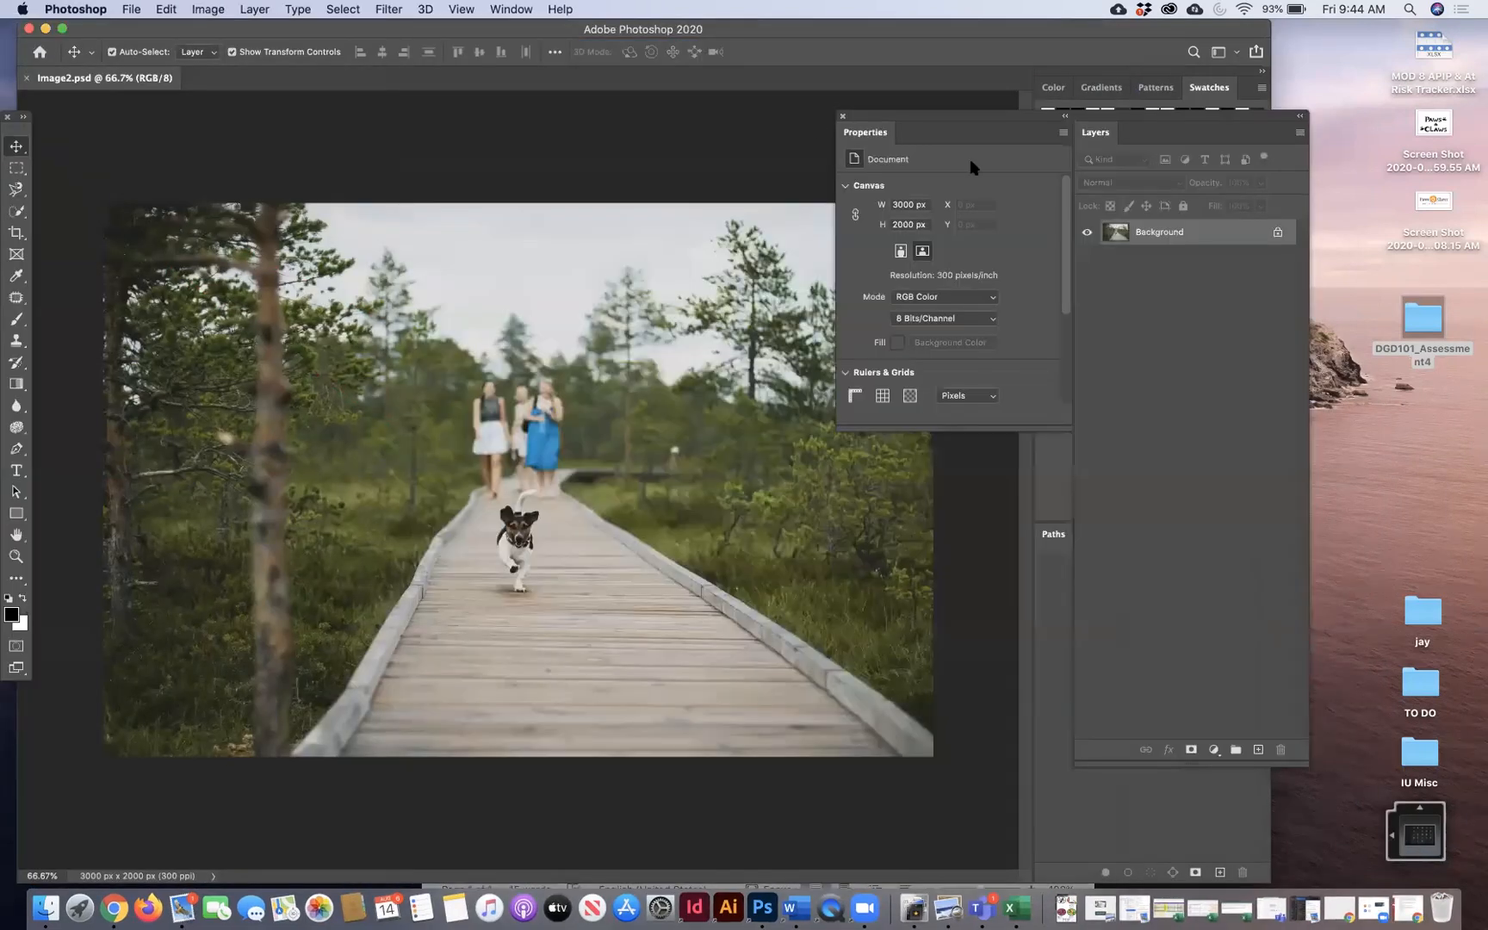
drag(1020, 188, 721, 153)
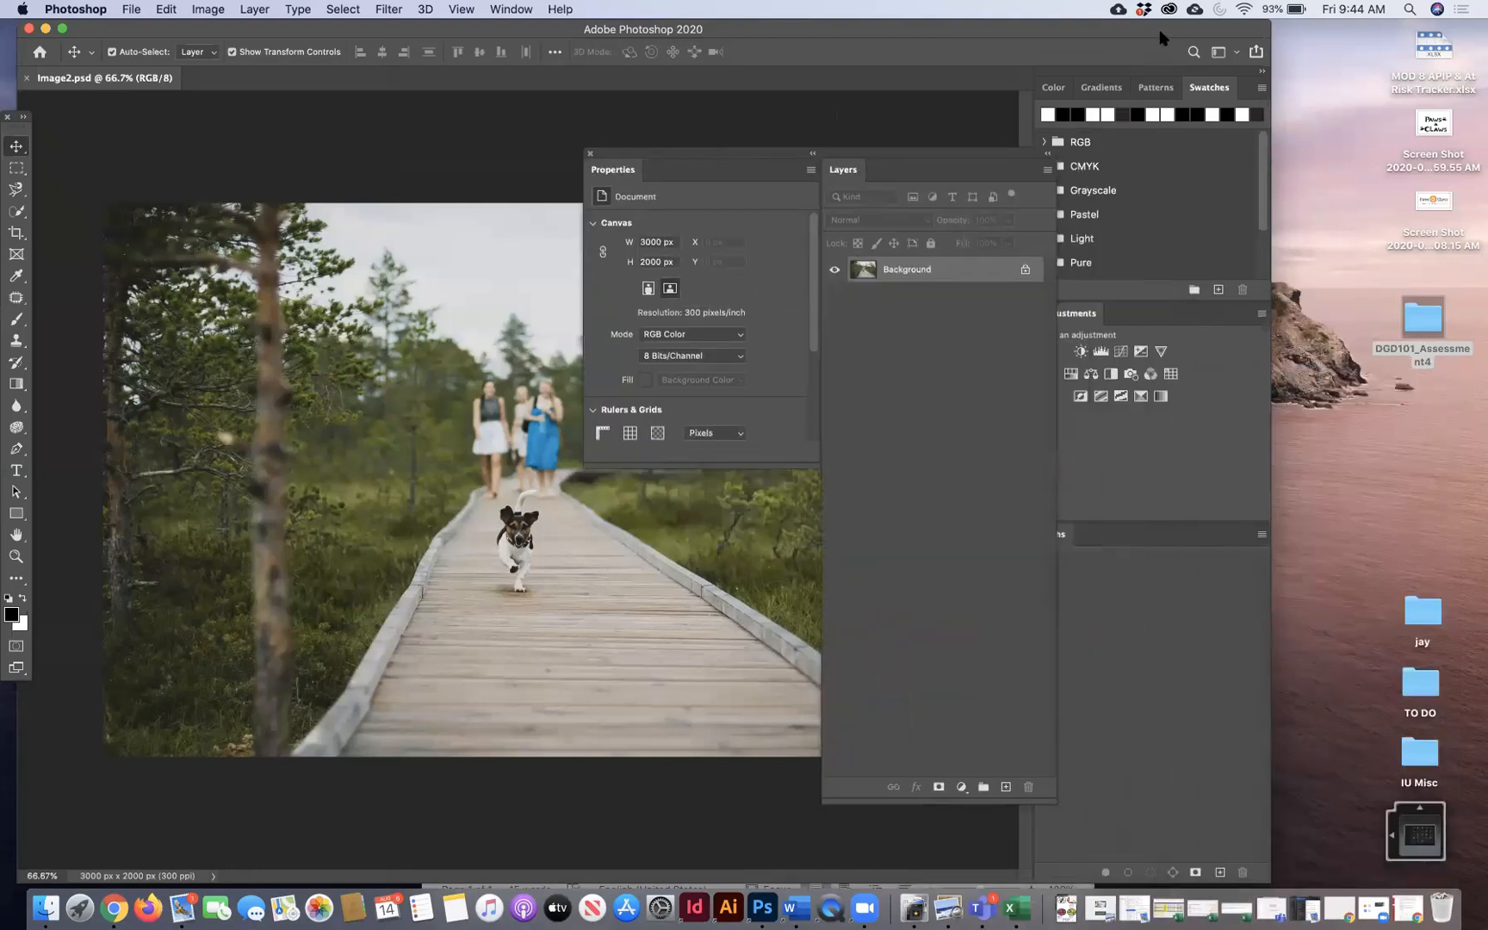
click(1255, 54)
click(1110, 66)
click(1223, 54)
click(1240, 147)
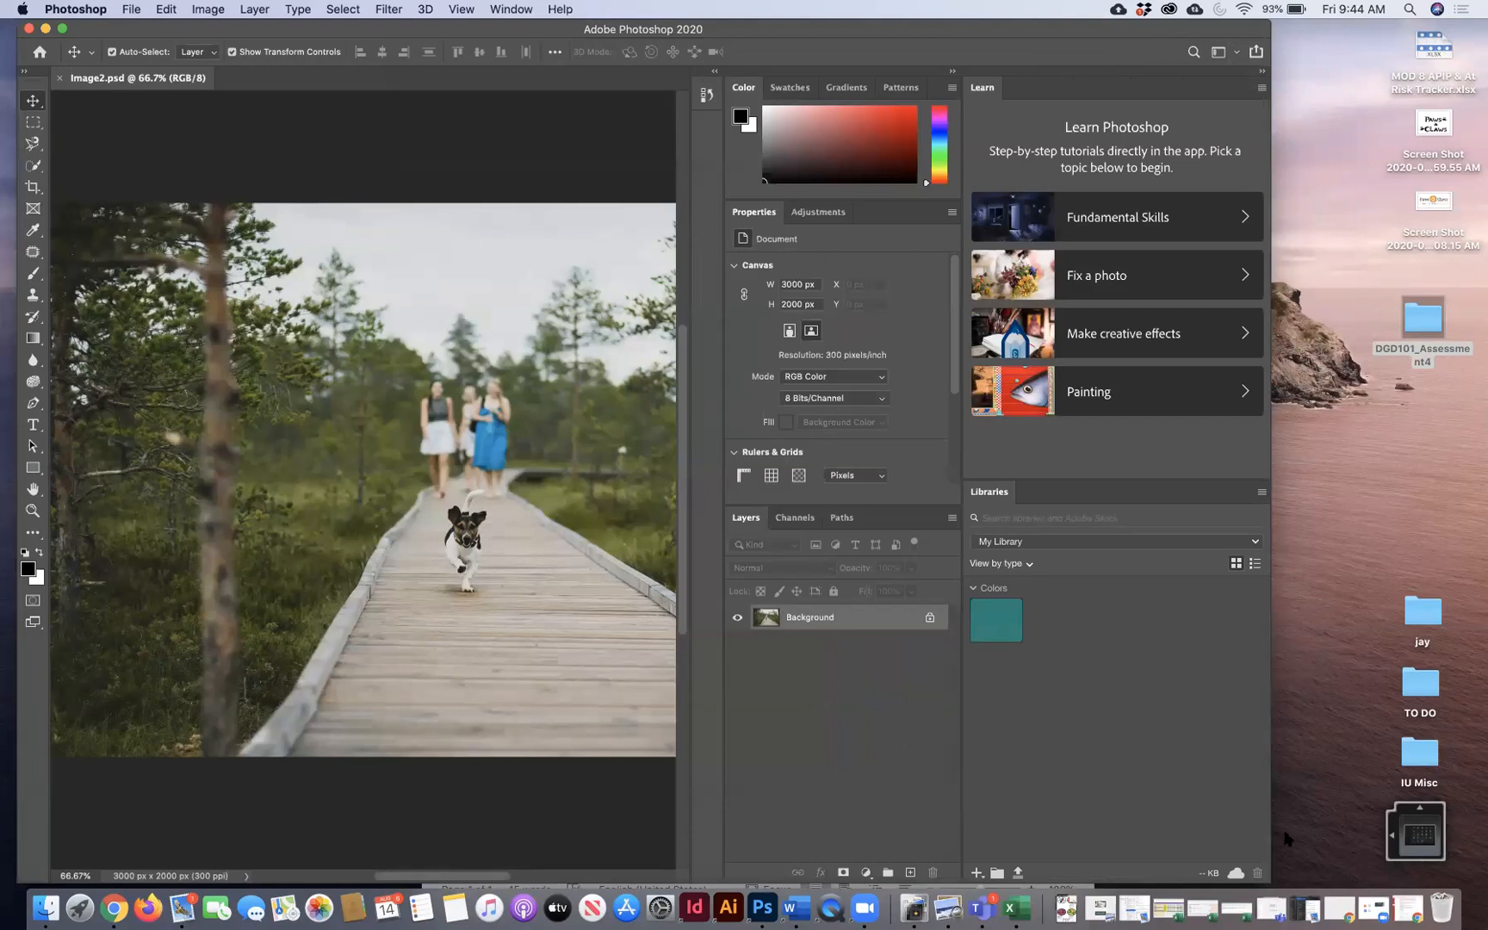
drag(1283, 876, 1407, 882)
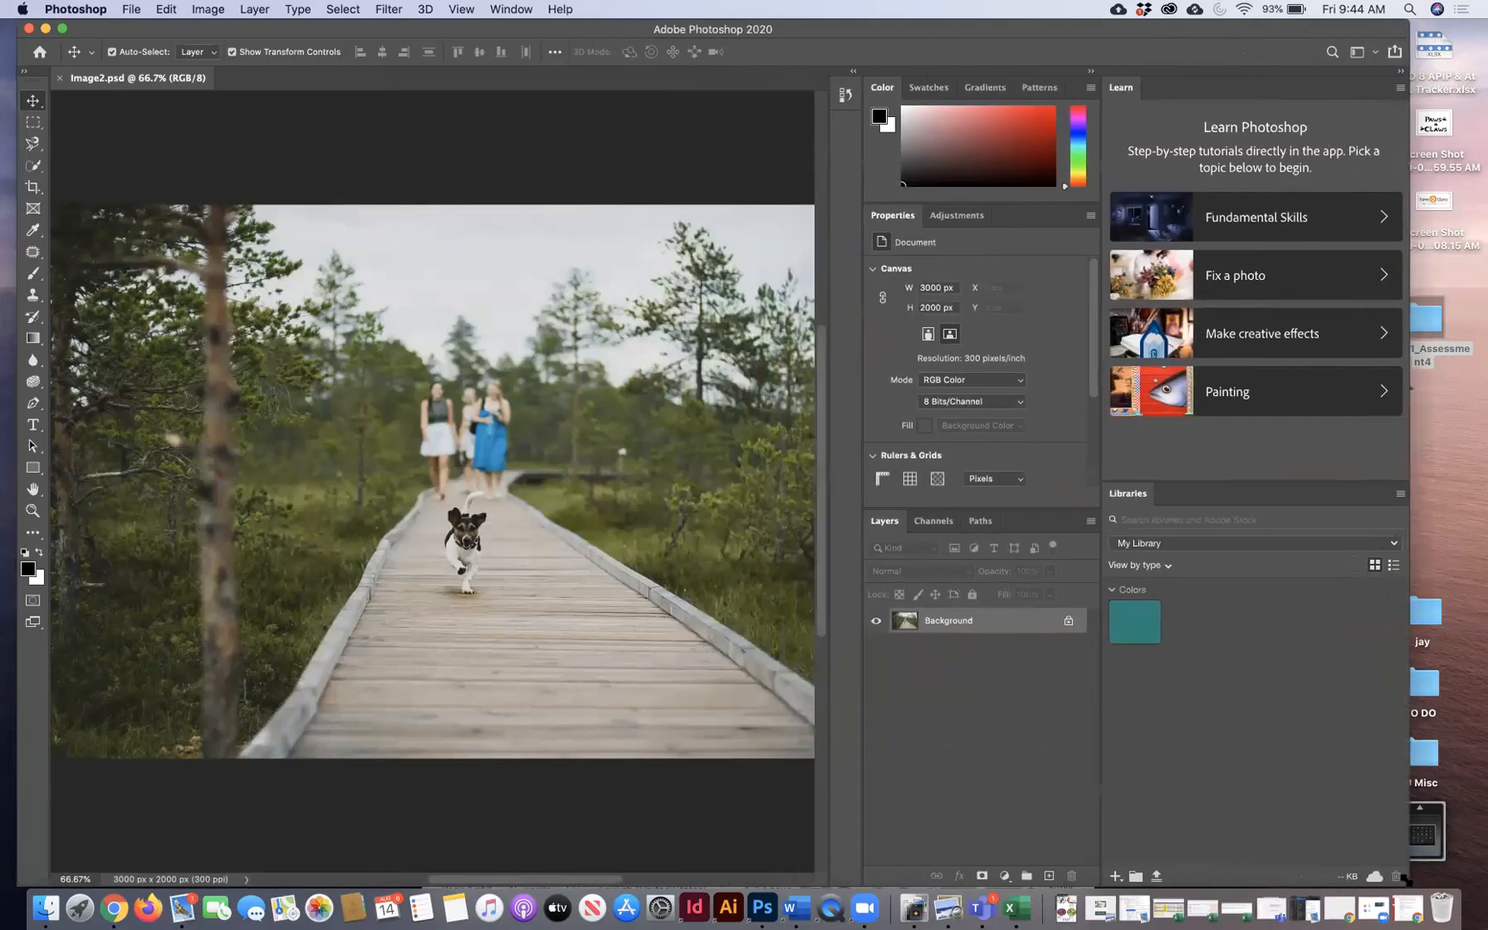
Step: Review the intended use of Image Two in the Word worksheet, and return to the photo in Photoshop
click(861, 913)
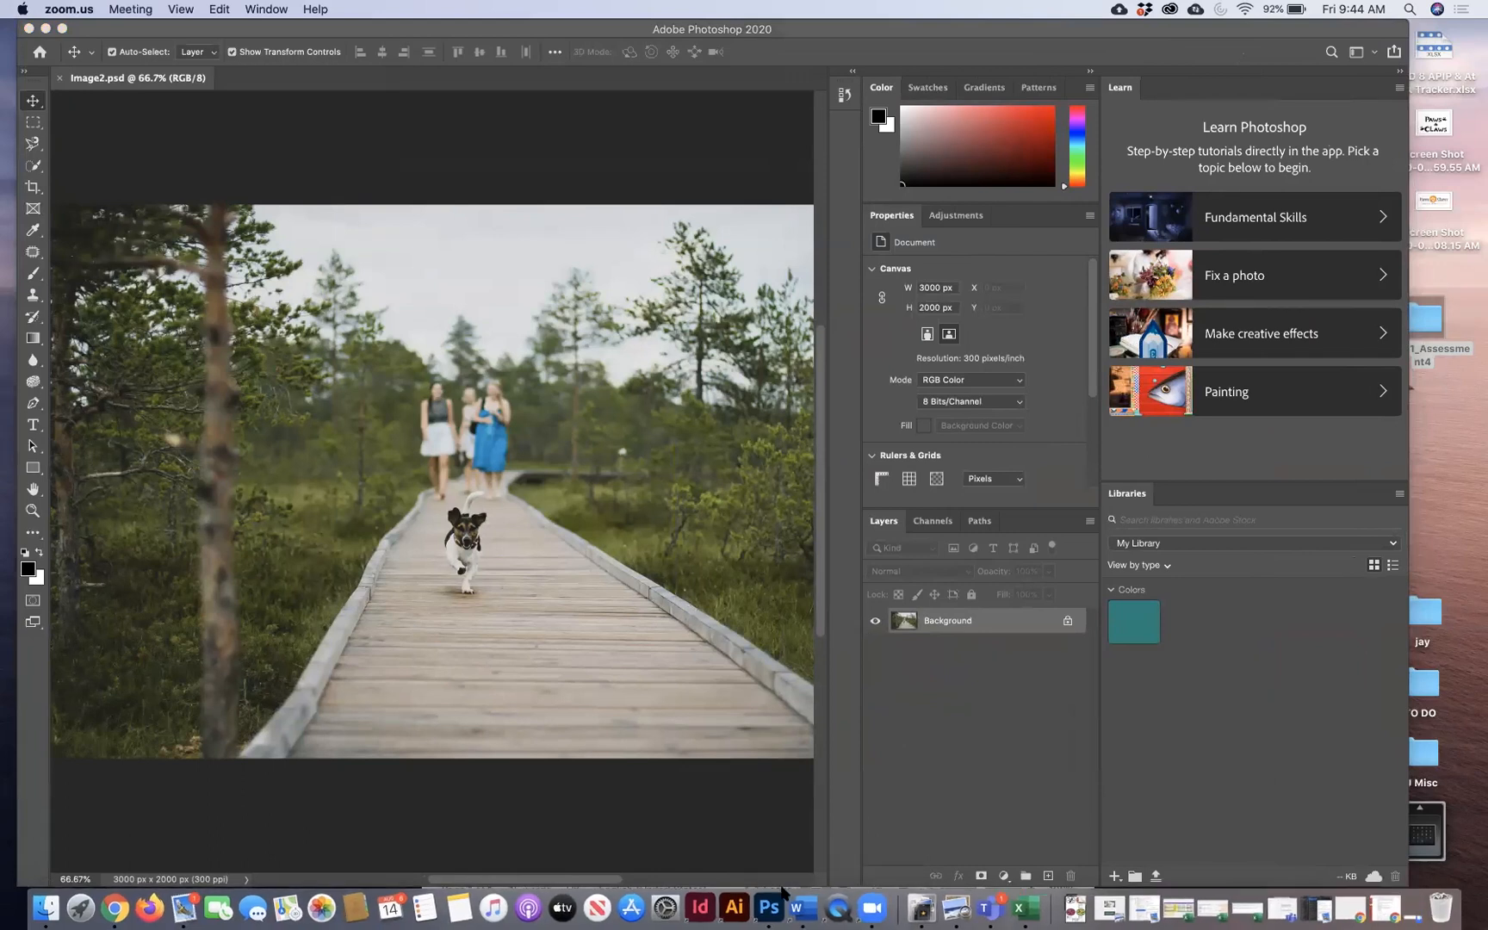
click(762, 907)
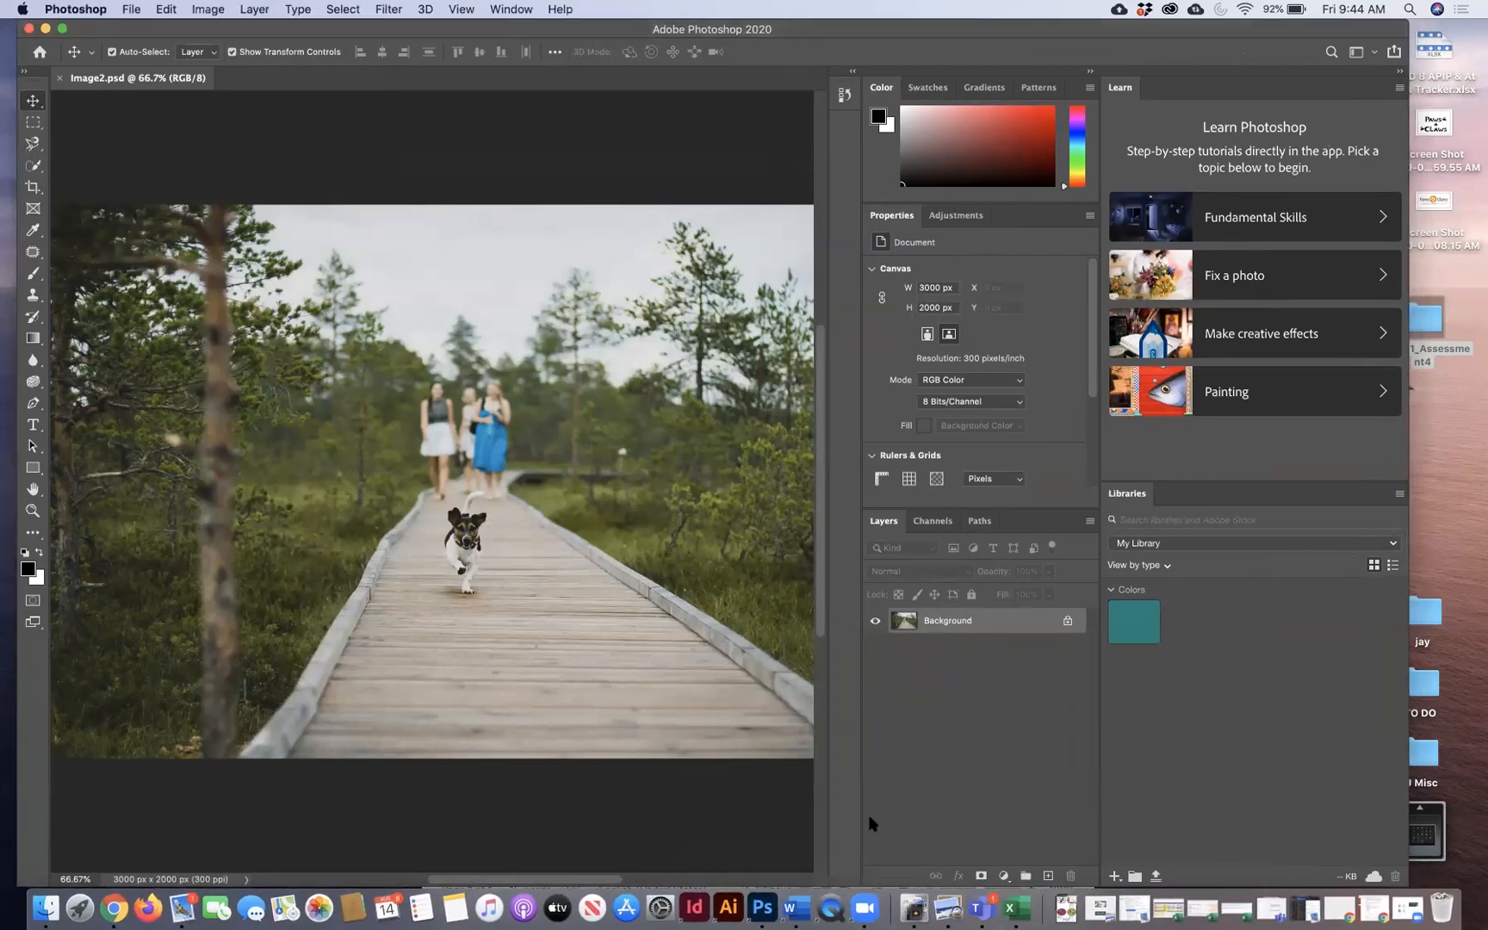
click(797, 907)
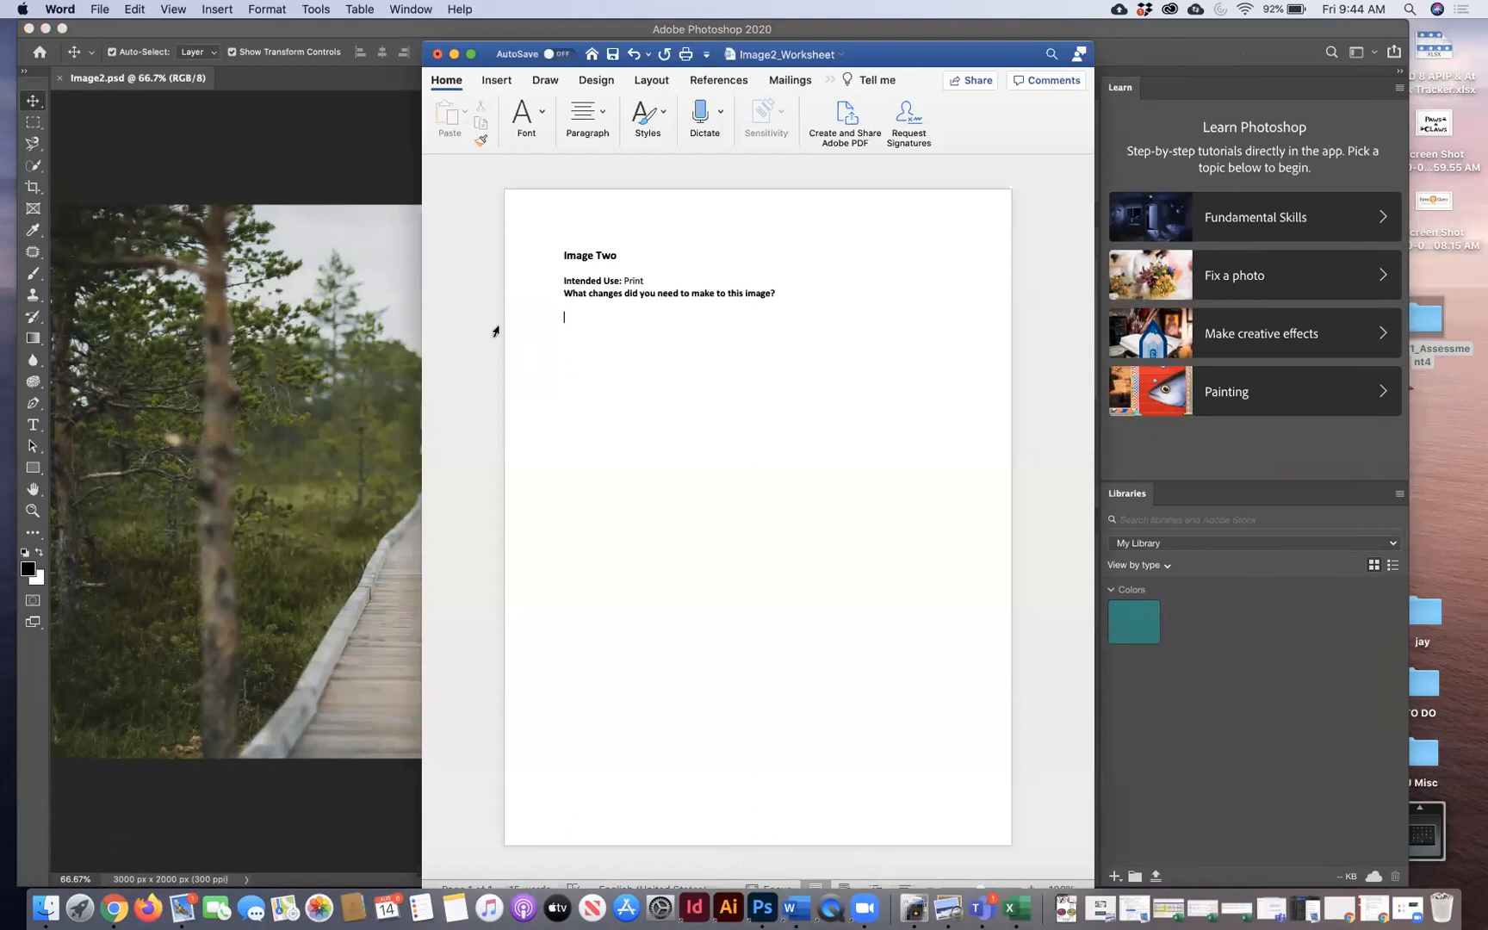
click(386, 190)
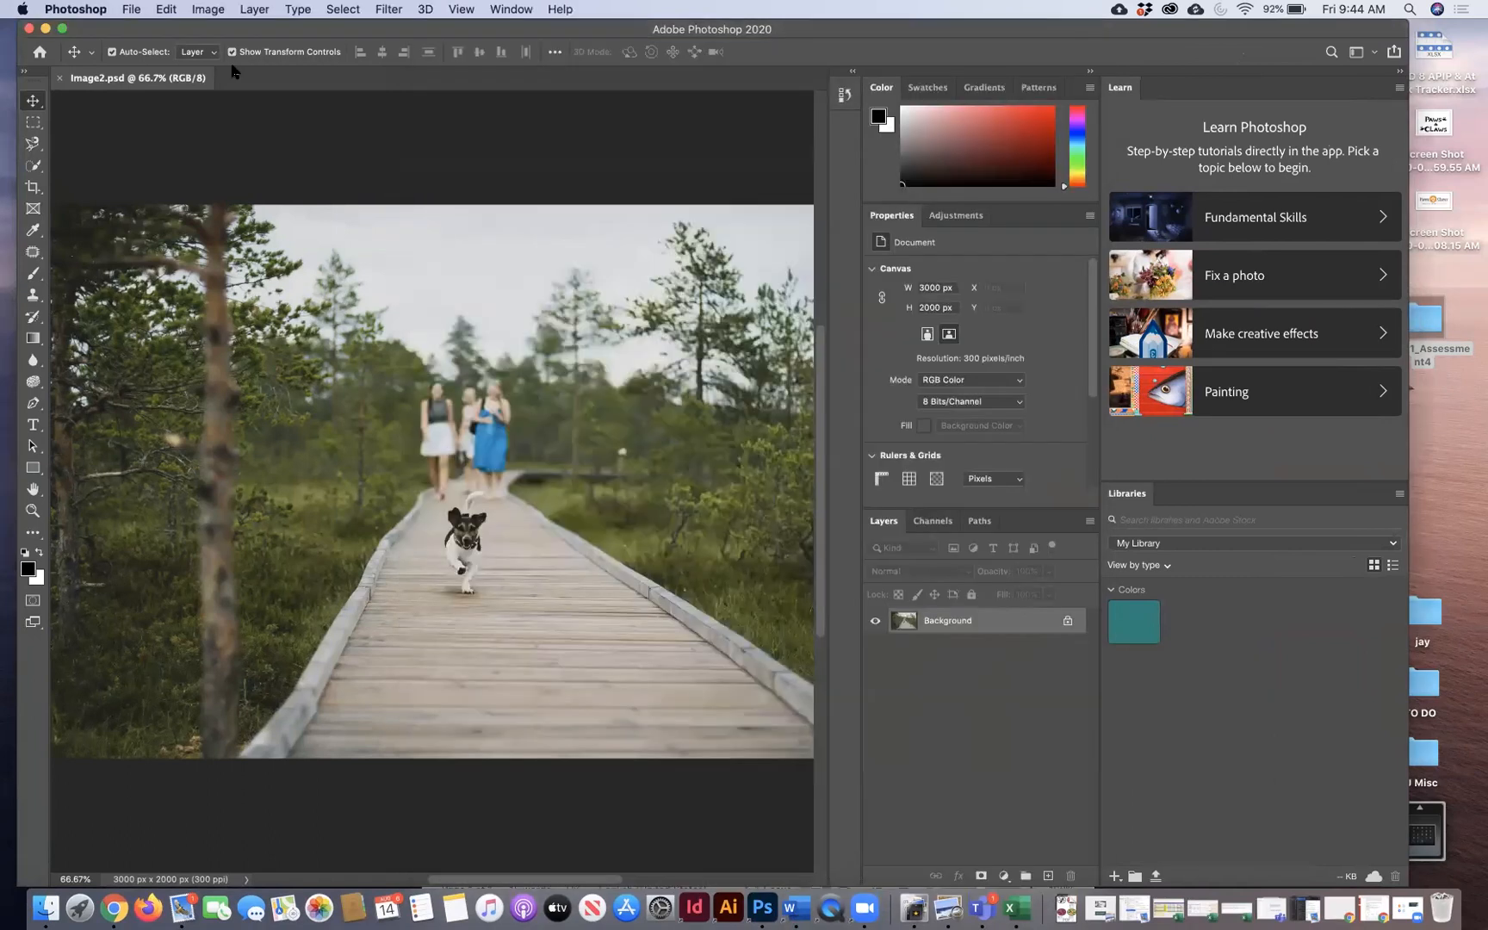
Step: Check the photo's resolution in the Image Size settings and close them without changes
click(207, 8)
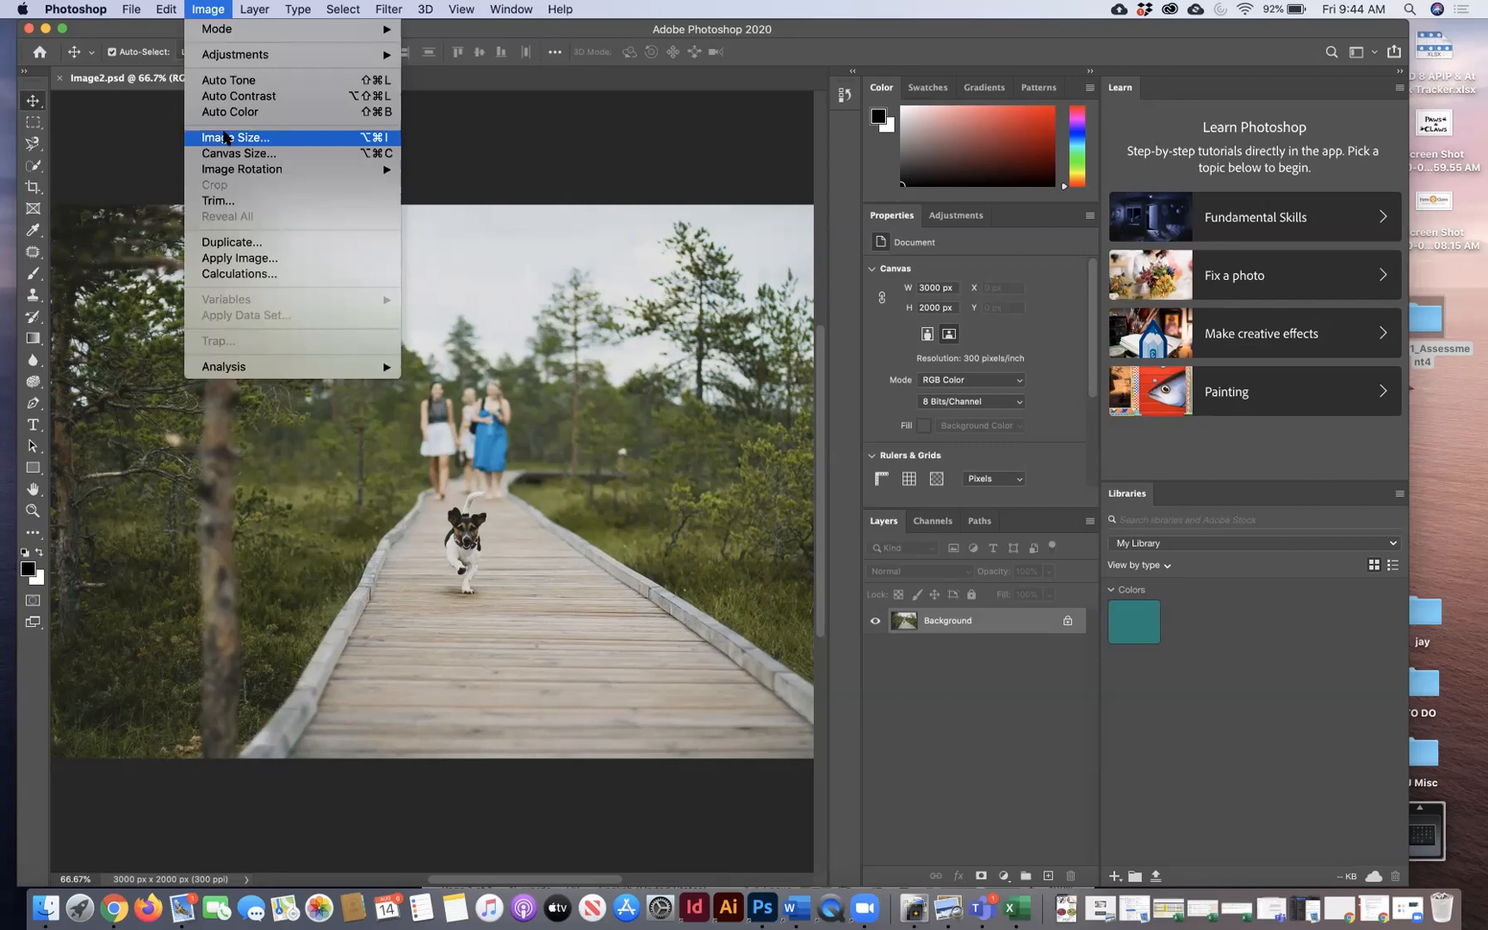
click(224, 136)
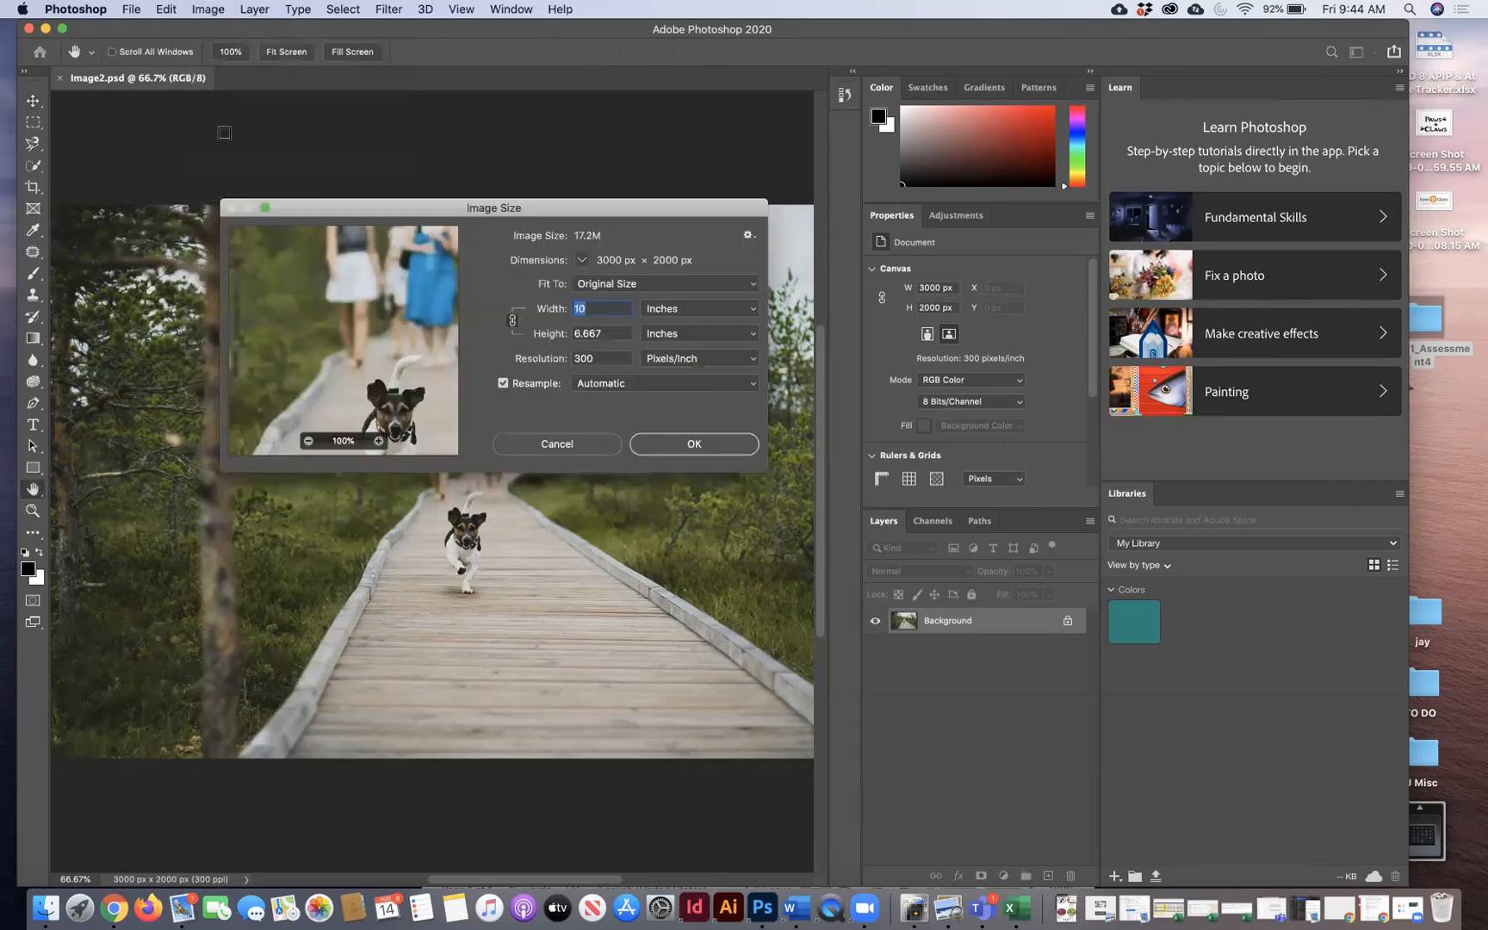
double_click(598, 357)
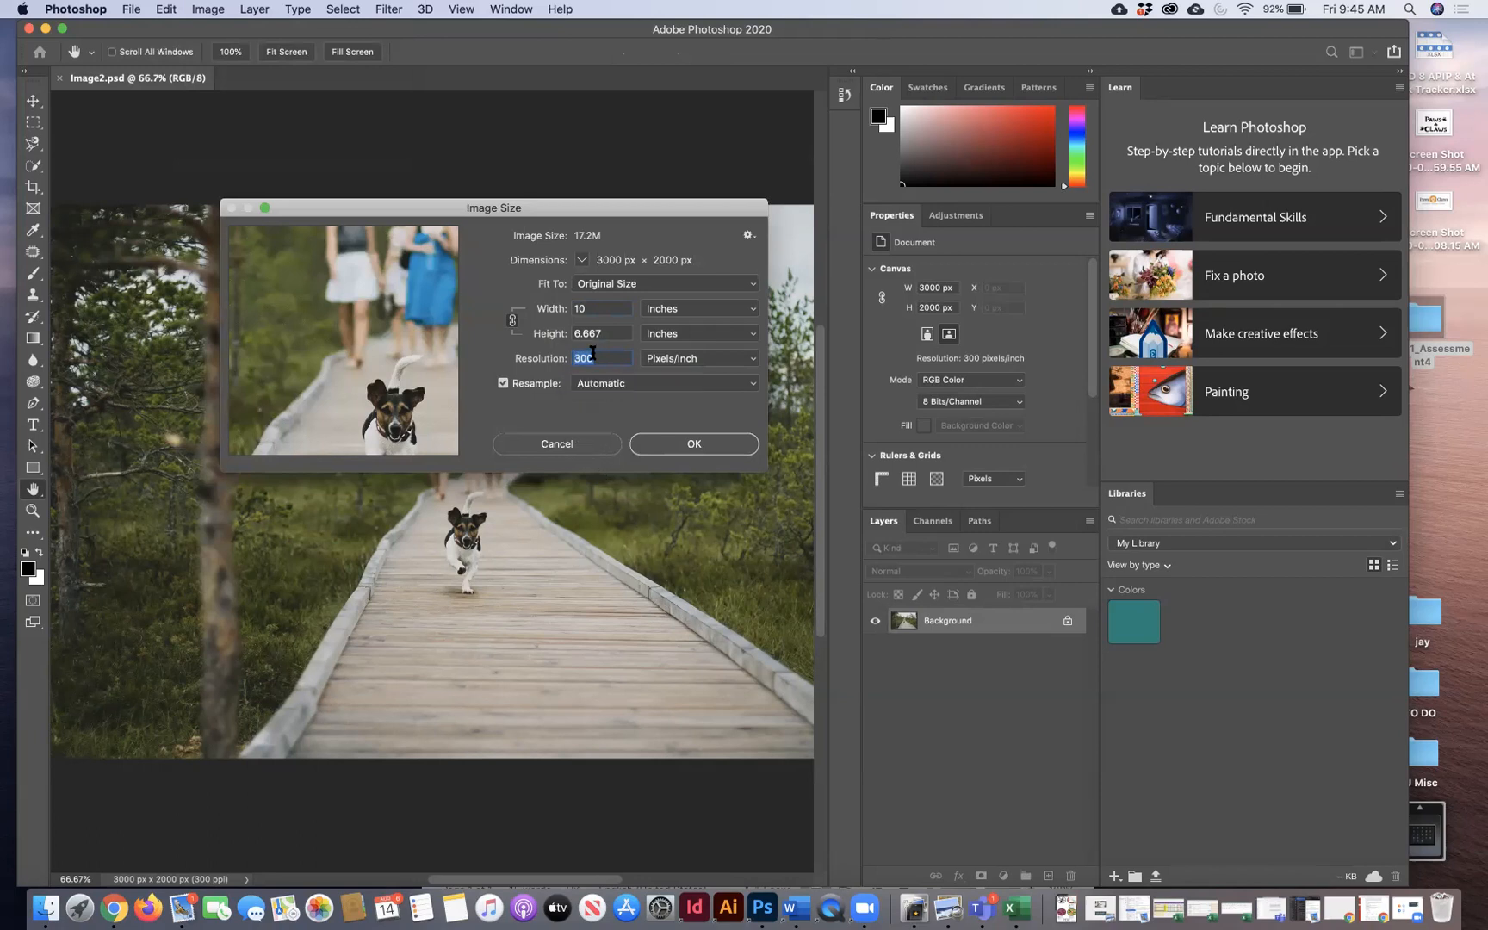
click(558, 444)
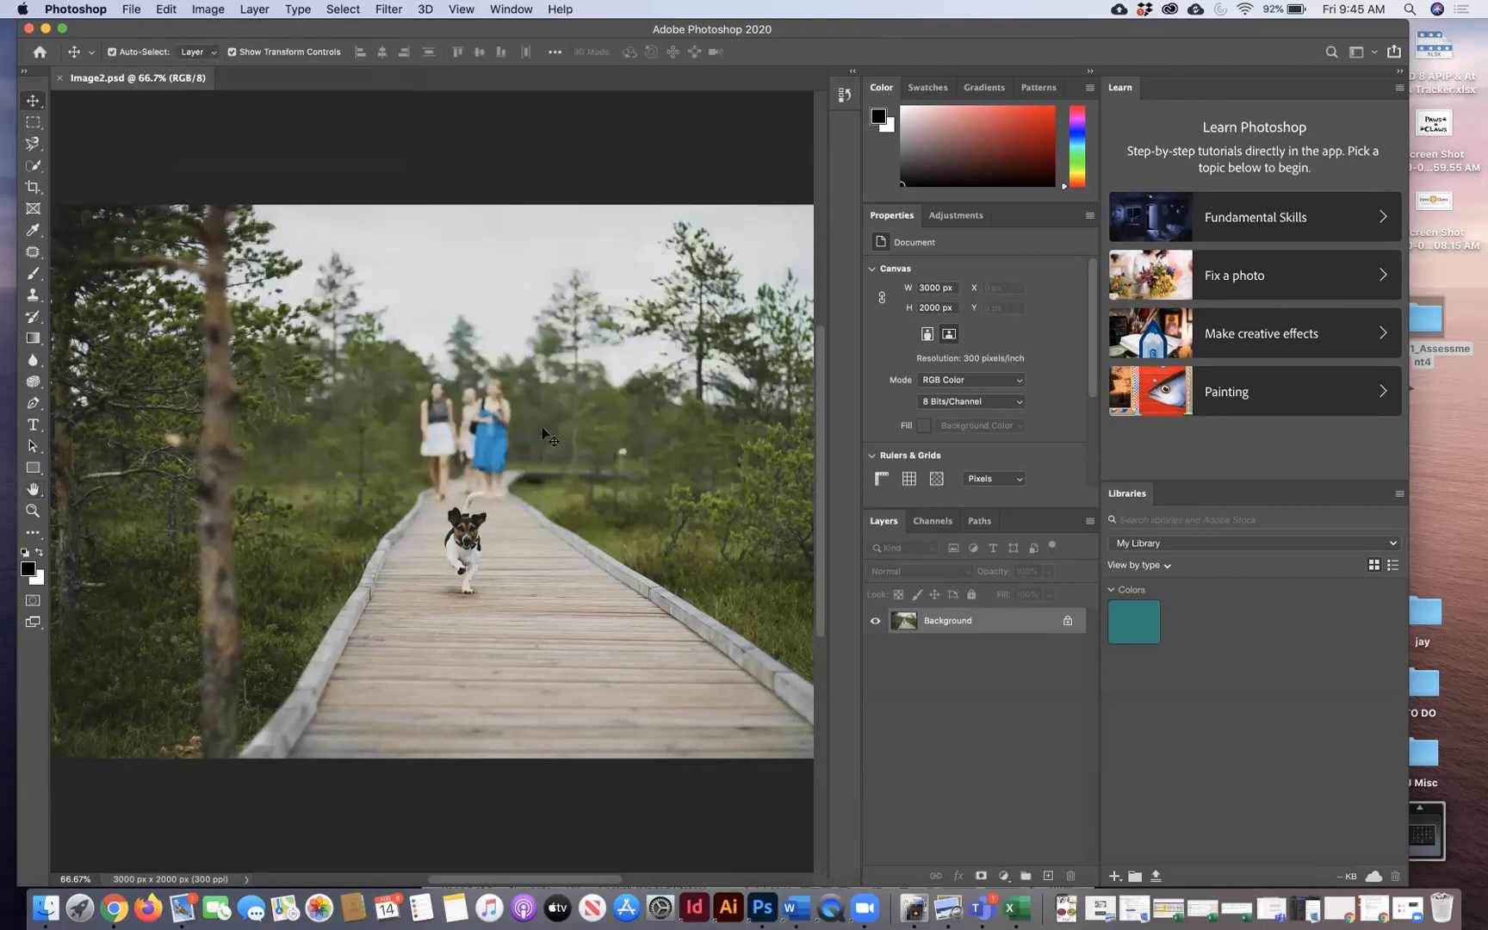
Step: In the Word worksheet, add the numbered item "Checked resolution and image is at 300ppi." and start the second item
click(797, 908)
text(1. )
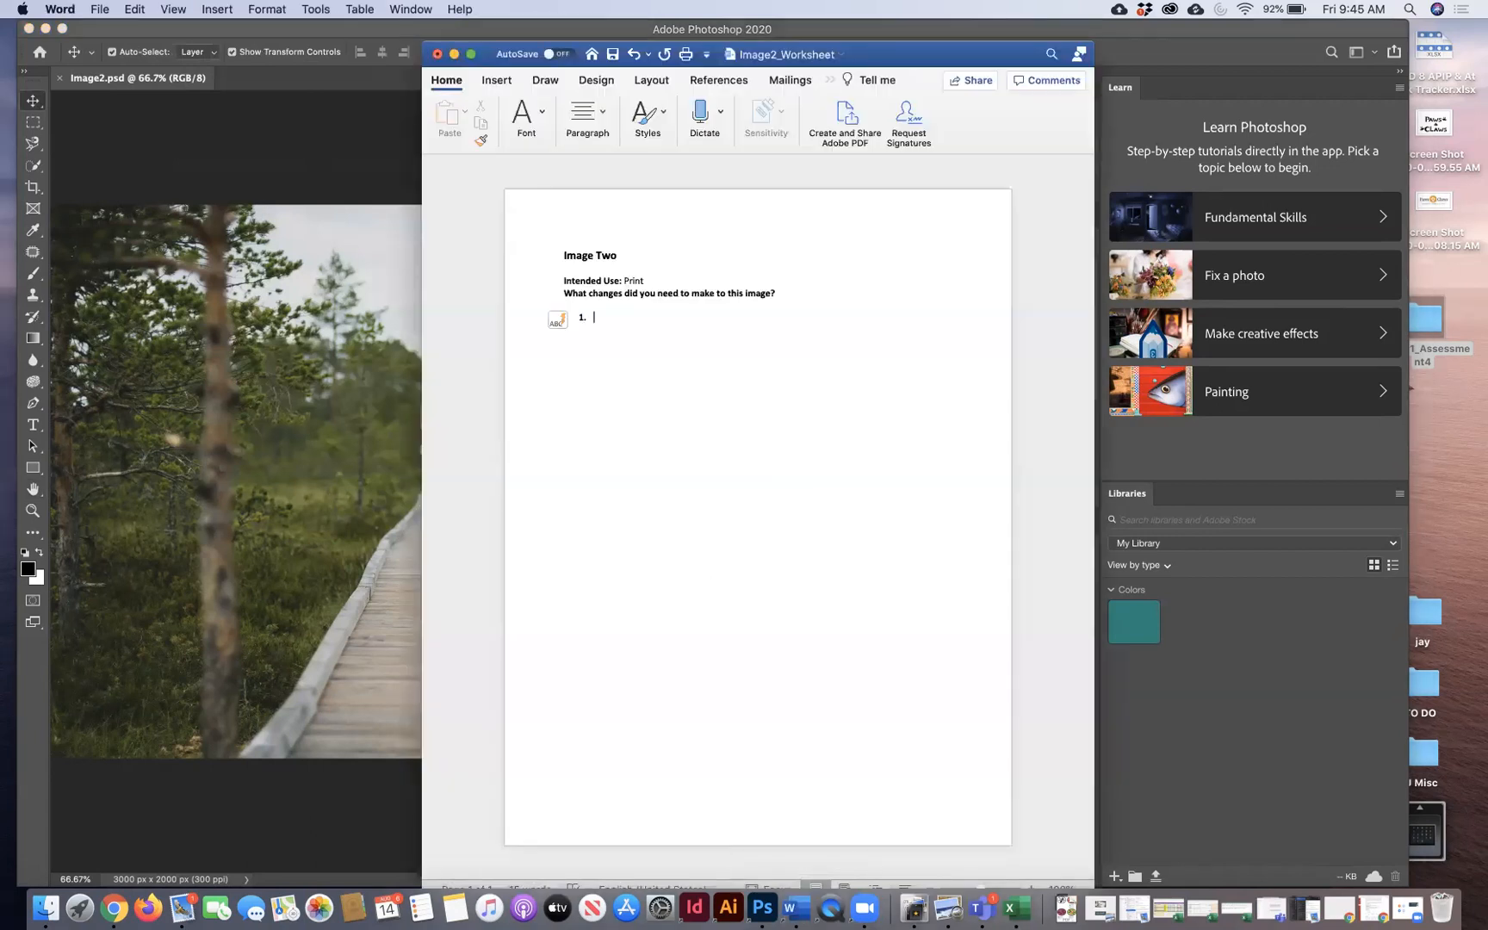
text(Checked p)
key(BackSpace)
text(resoulution and image is at 300ppi.)
key(Return)
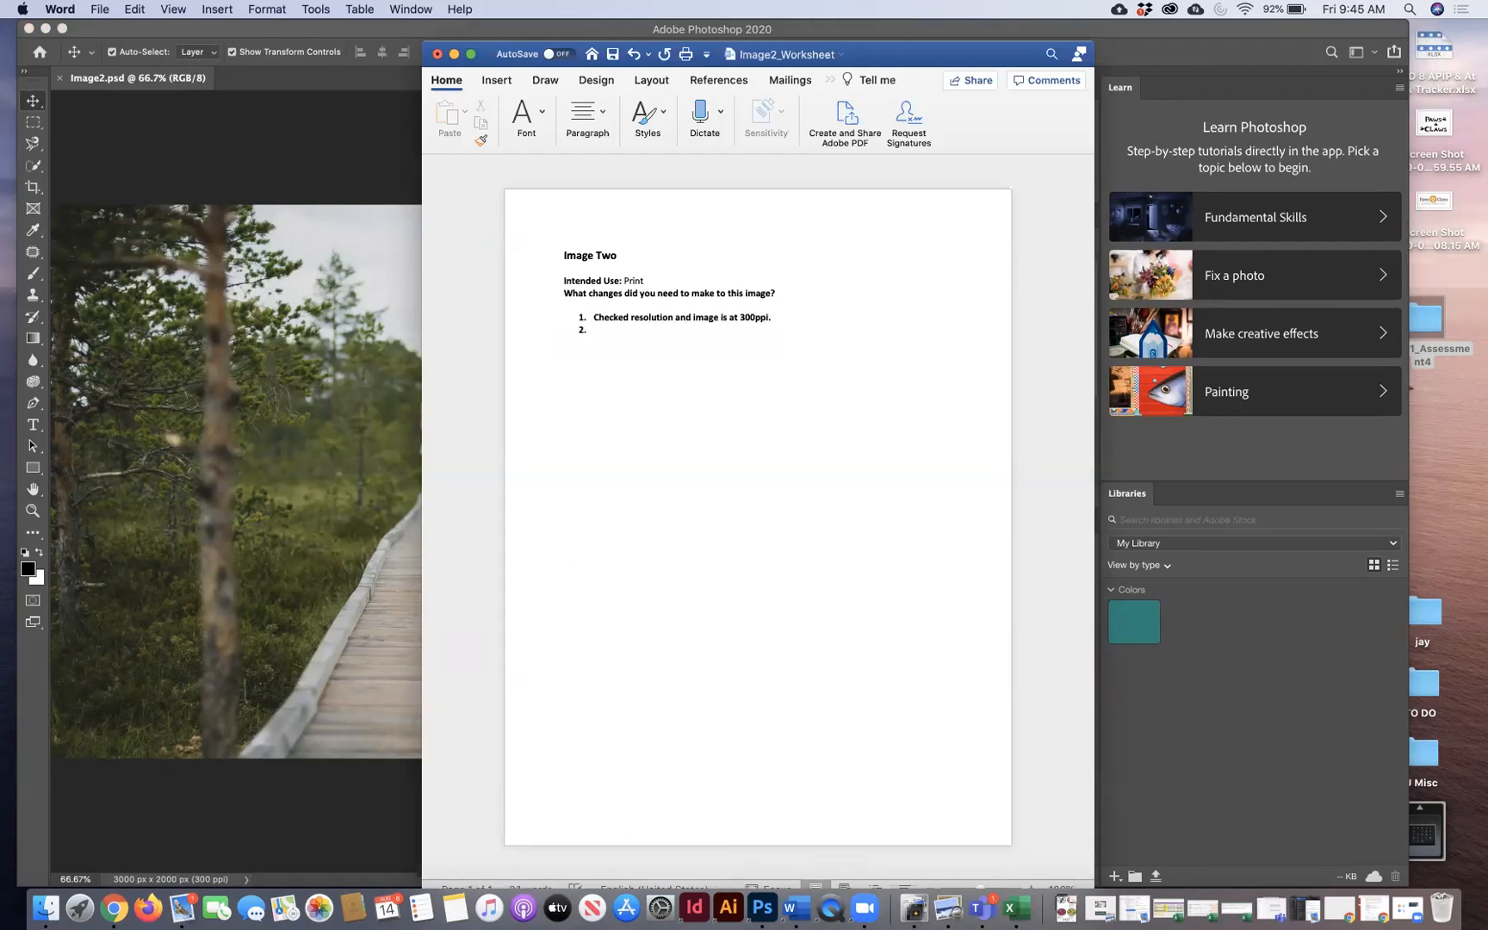
Step: Return to Photoshop and convert the locked Background into a regular layer with the default settings
click(287, 196)
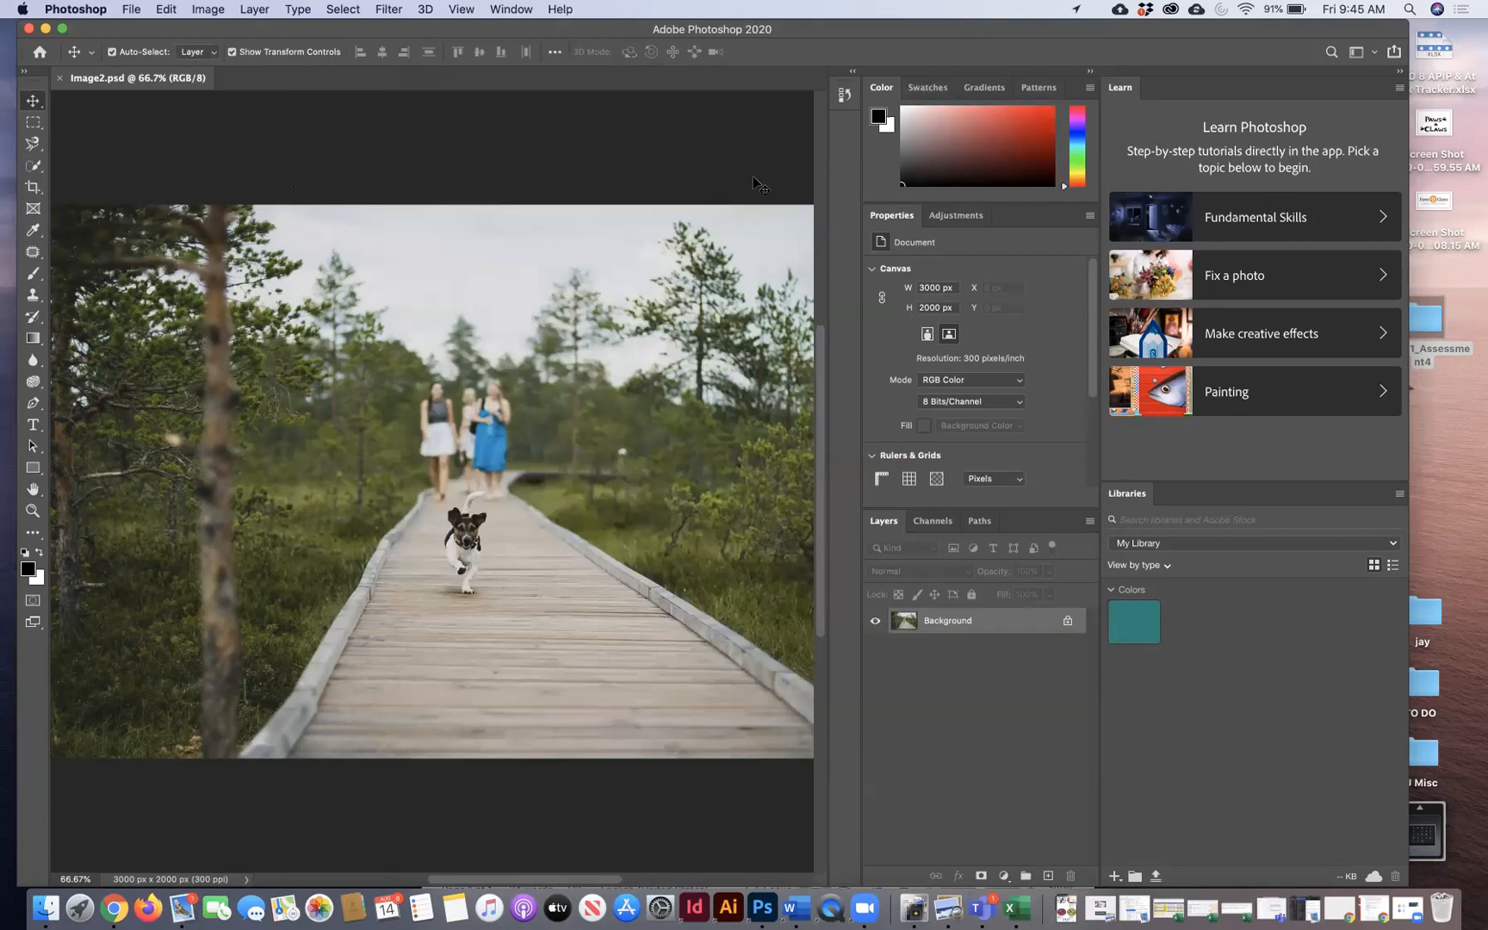
double_click(950, 628)
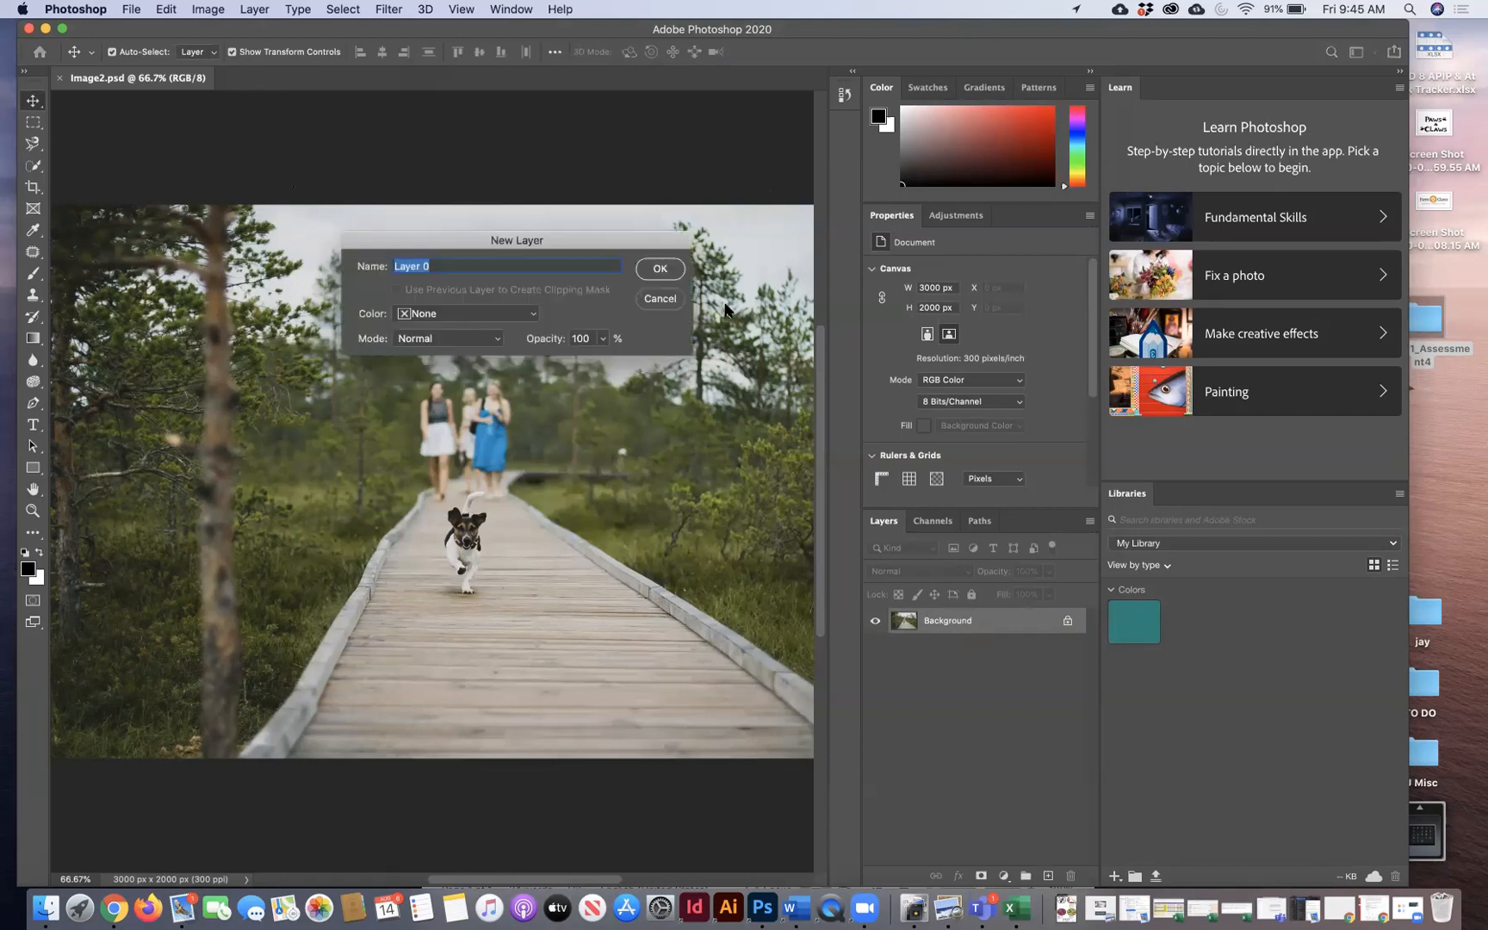
click(656, 269)
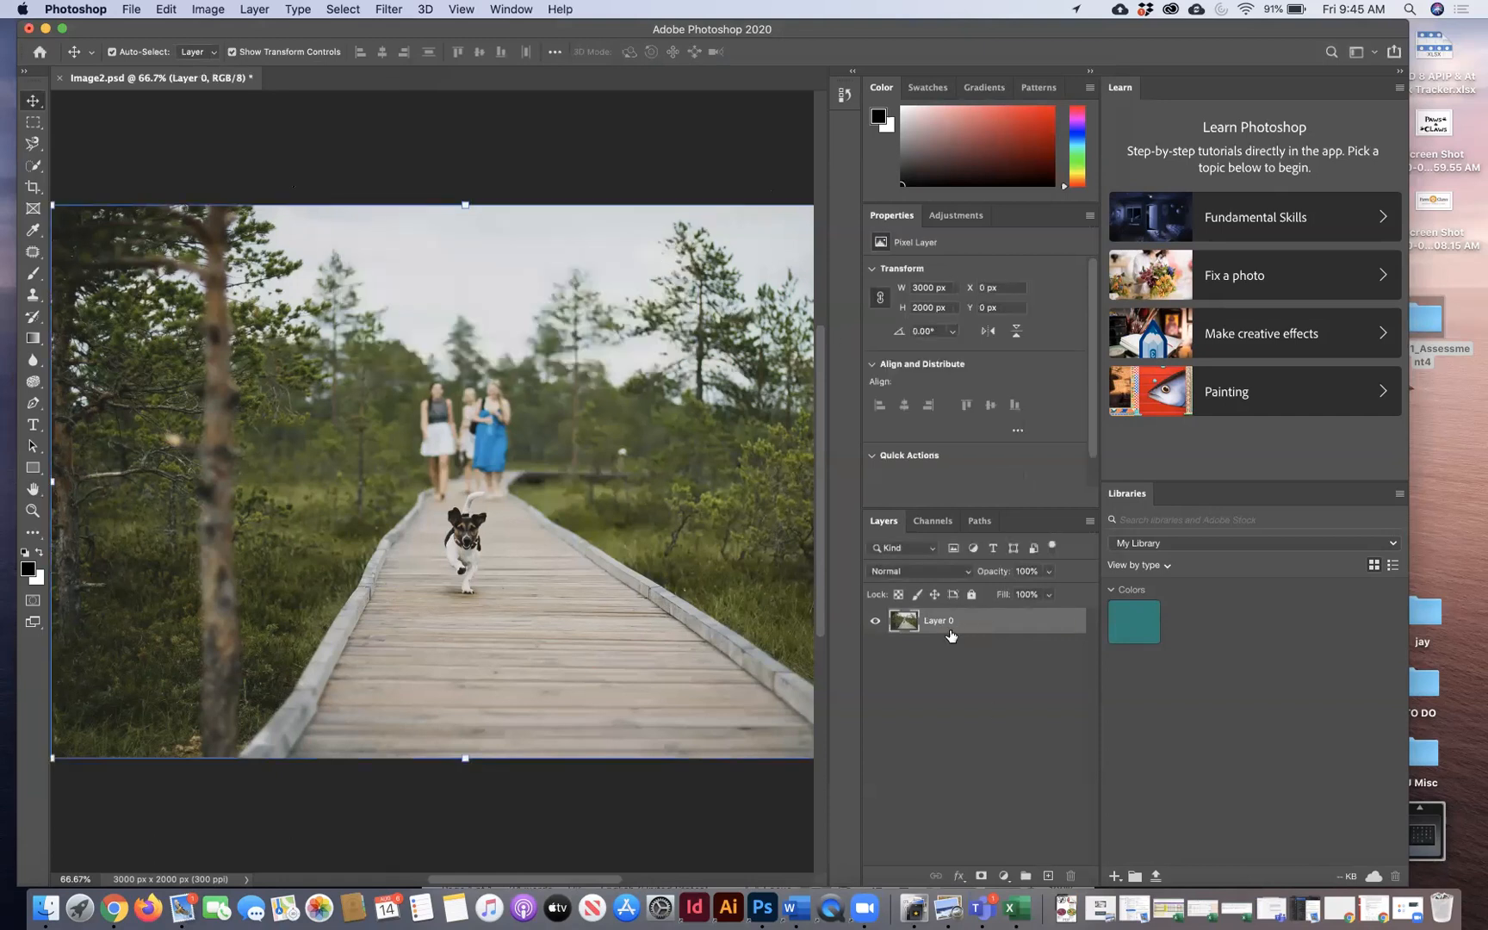
Step: Add a Levels adjustment layer above the photo layer, accepting the default layer settings
click(261, 8)
mouse_move(401, 233)
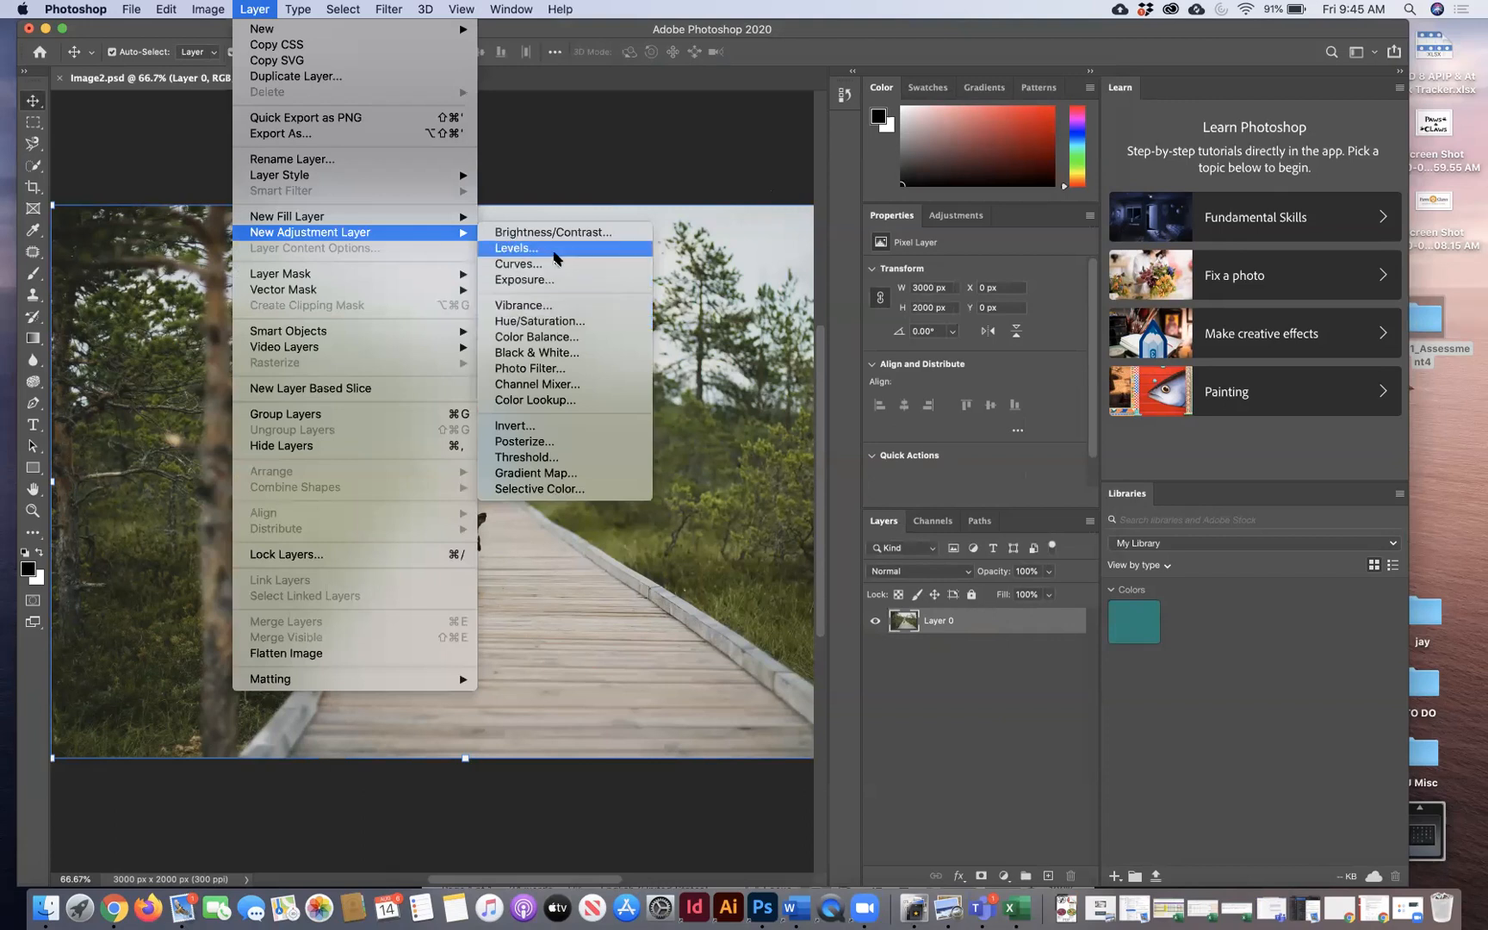
click(554, 248)
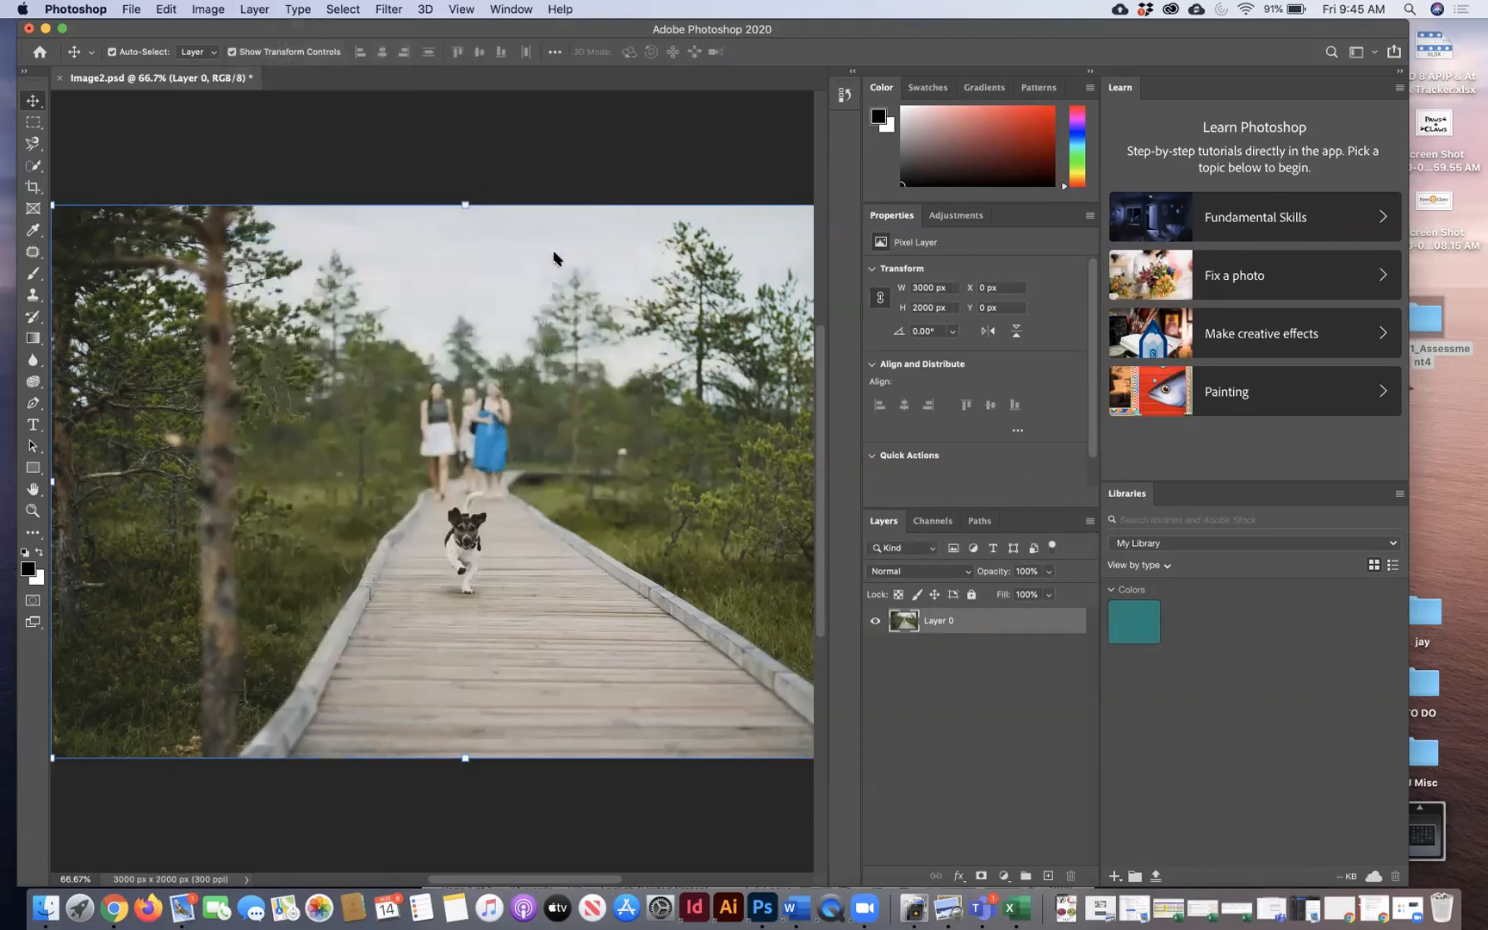
click(657, 270)
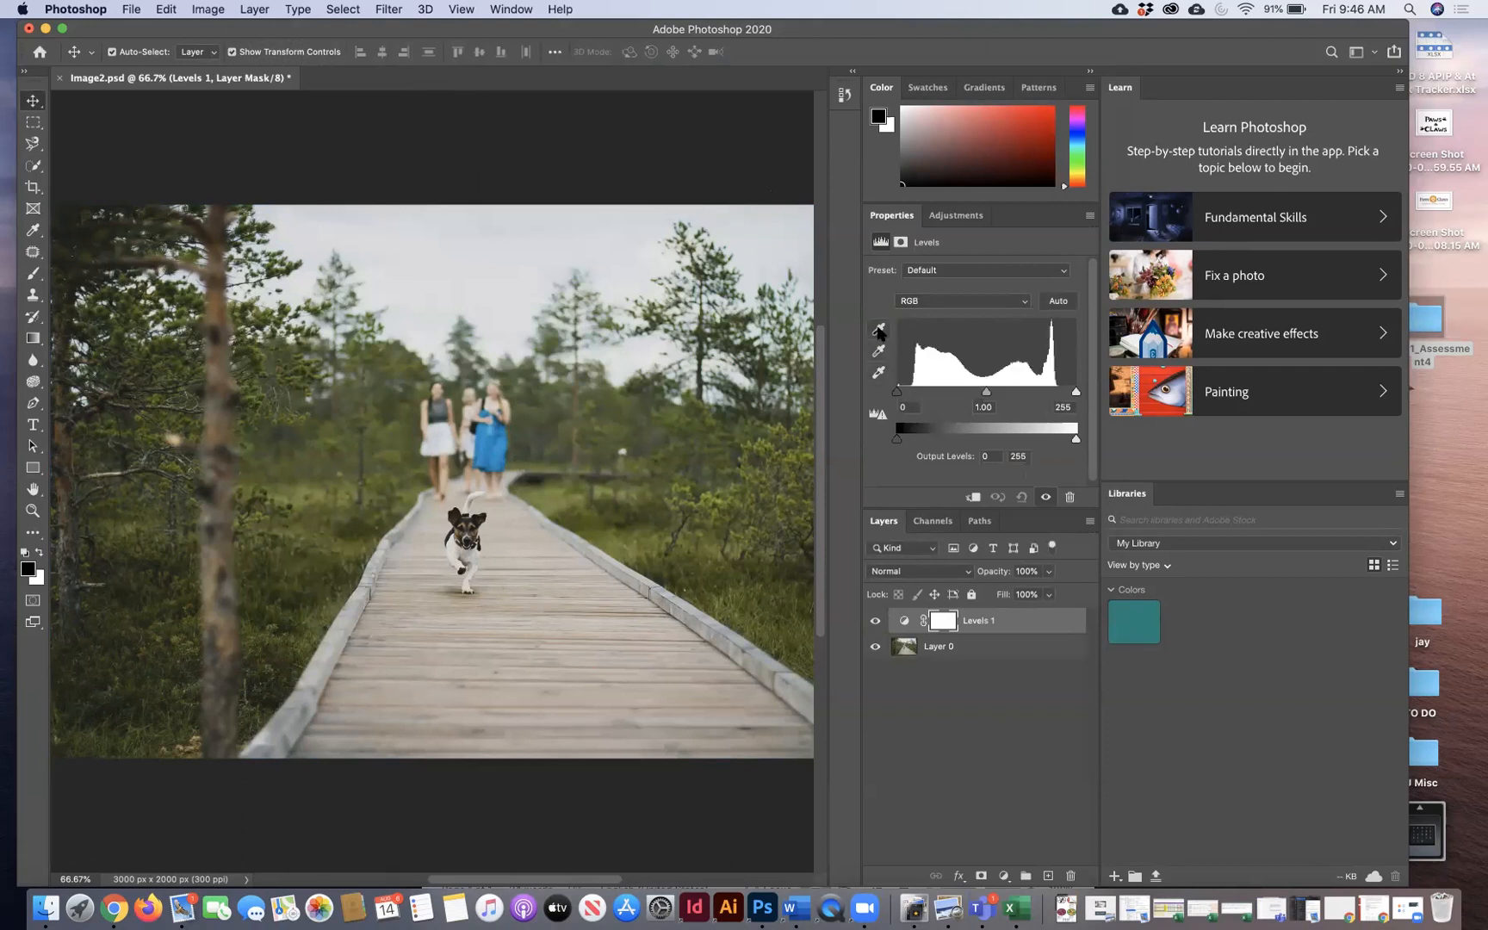
Step: Set the Levels midtone to 1.03 and the white input to 227, raise the black input to the histogram's start, and close the settings
click(880, 331)
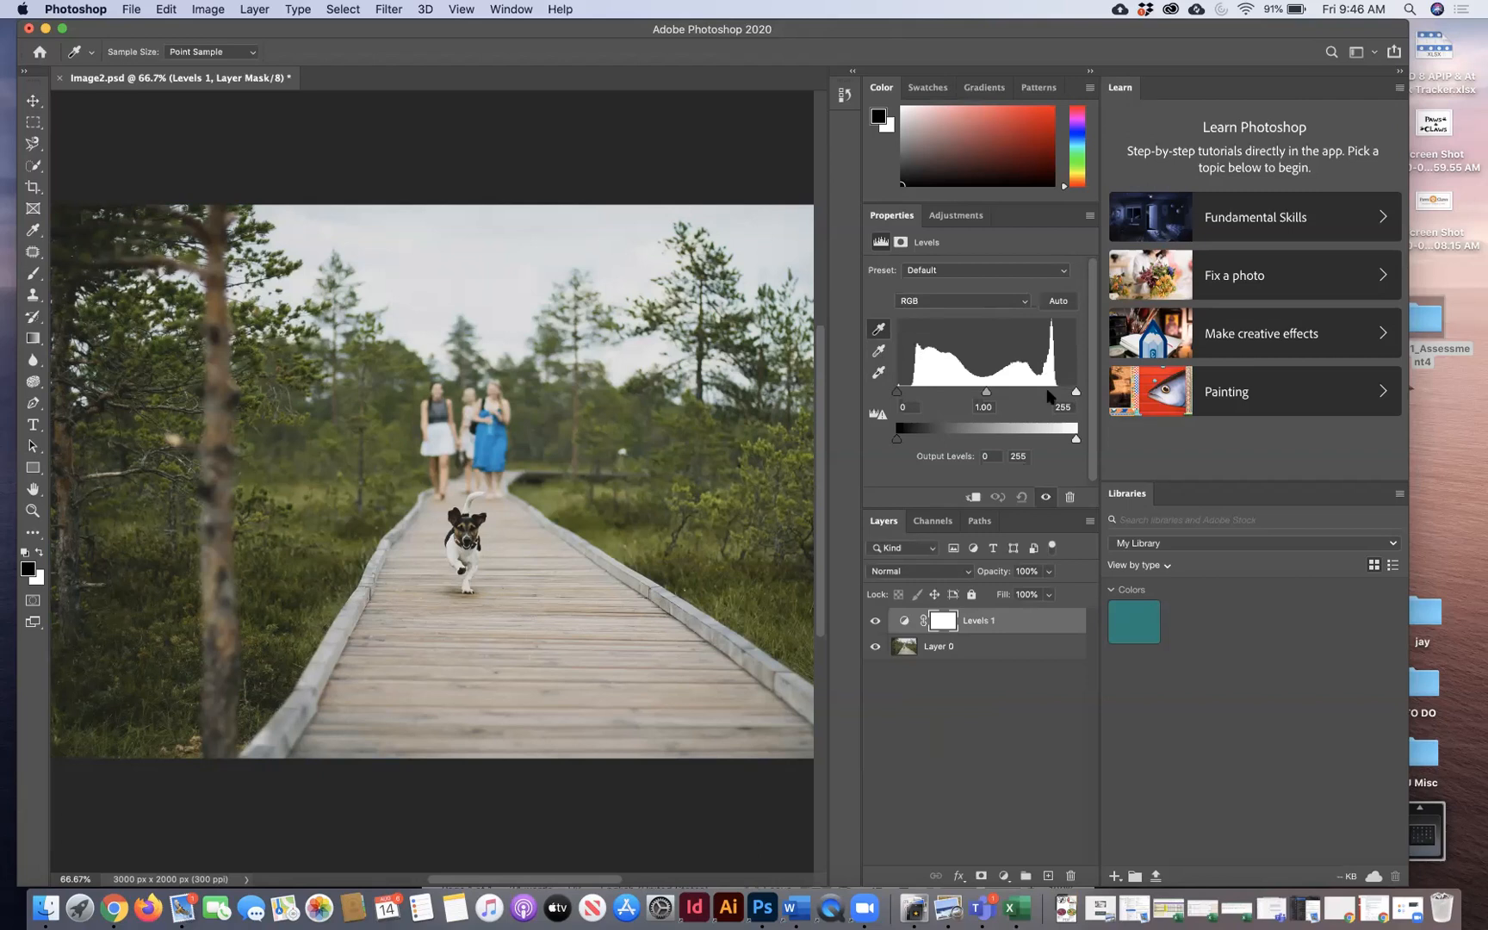
drag(885, 220, 540, 211)
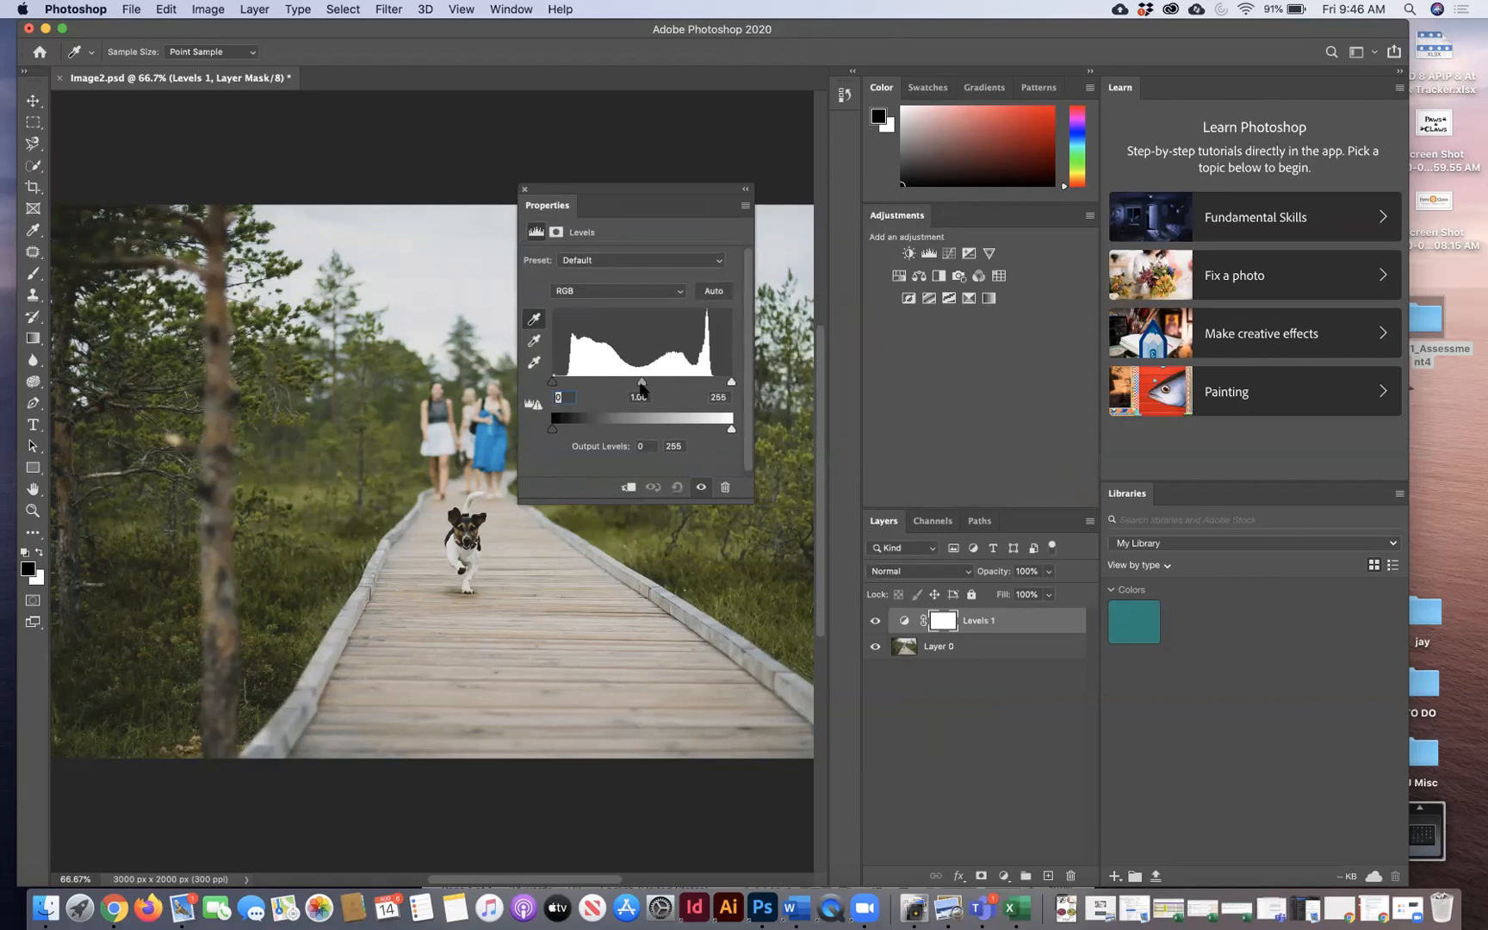
drag(642, 388, 639, 388)
drag(732, 383, 713, 387)
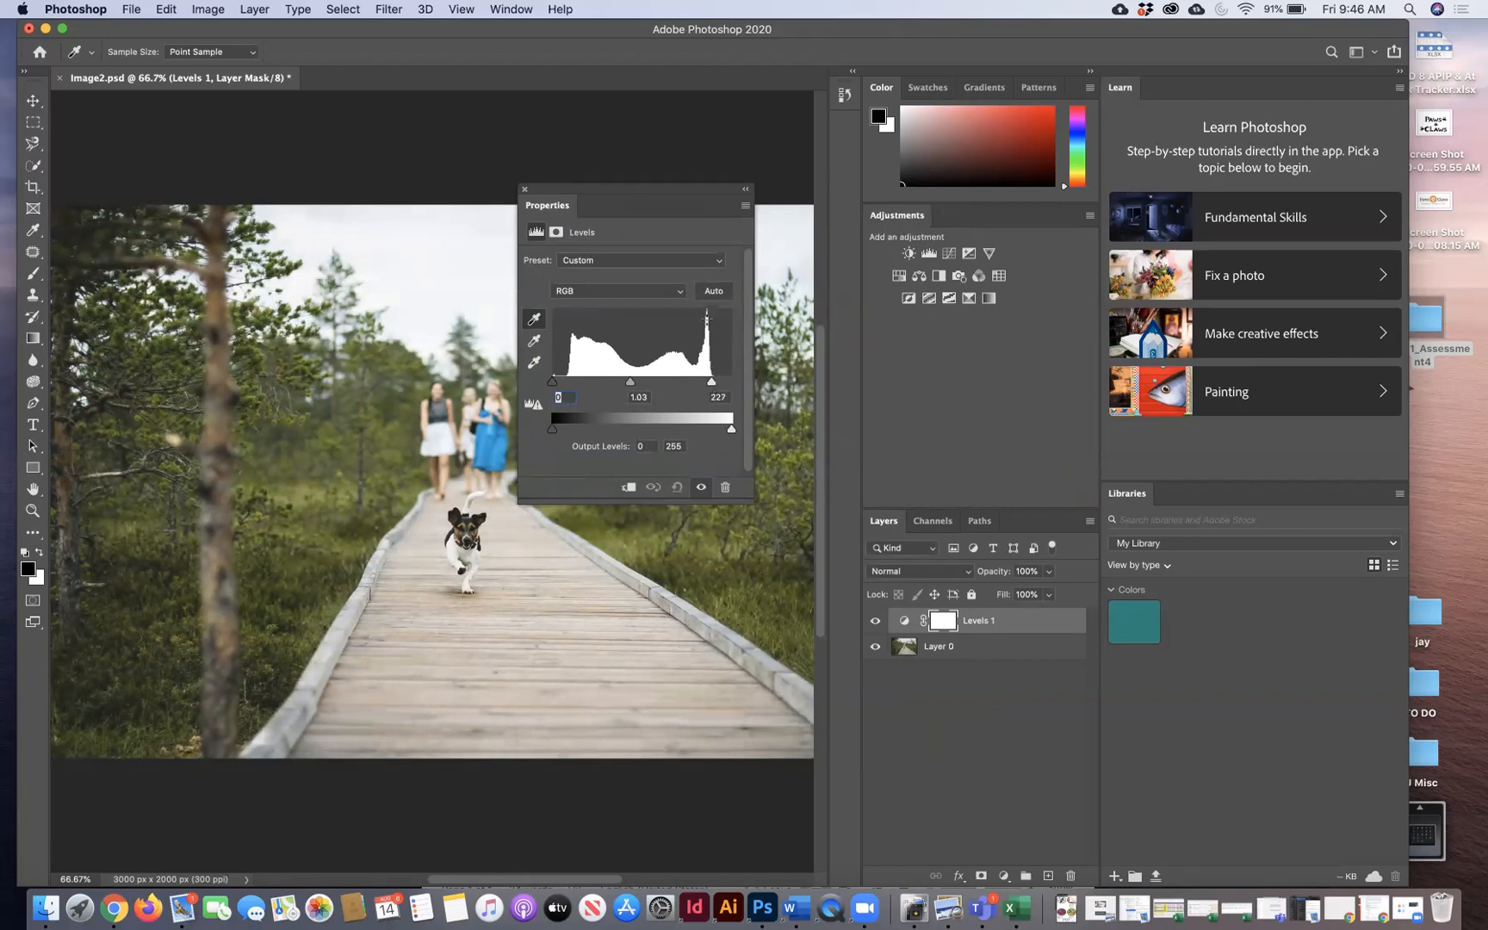
drag(554, 376, 567, 382)
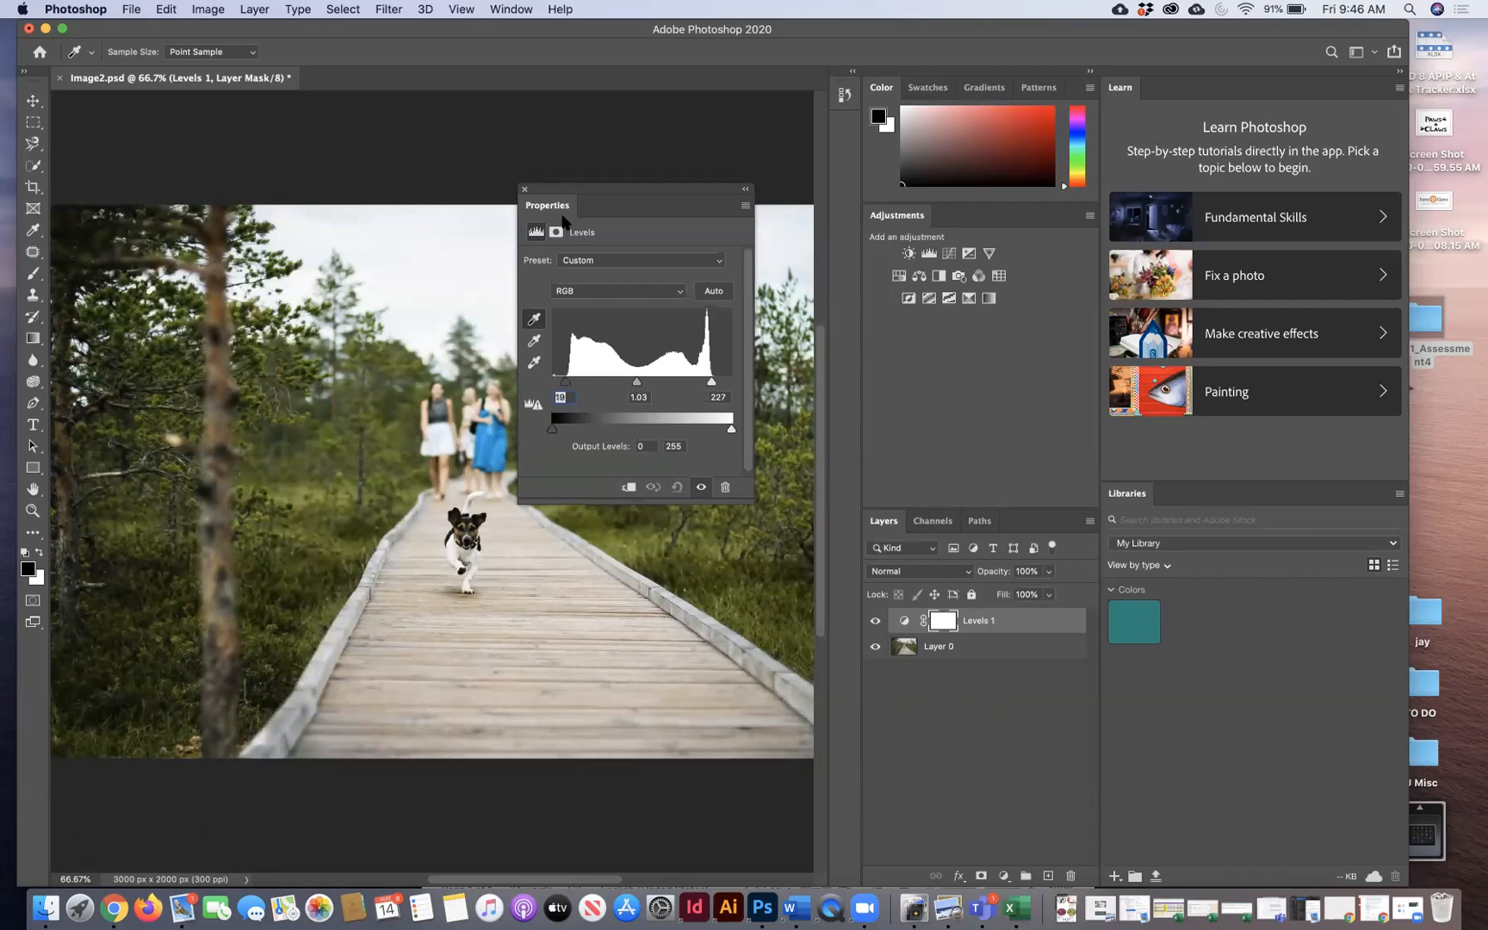
click(524, 189)
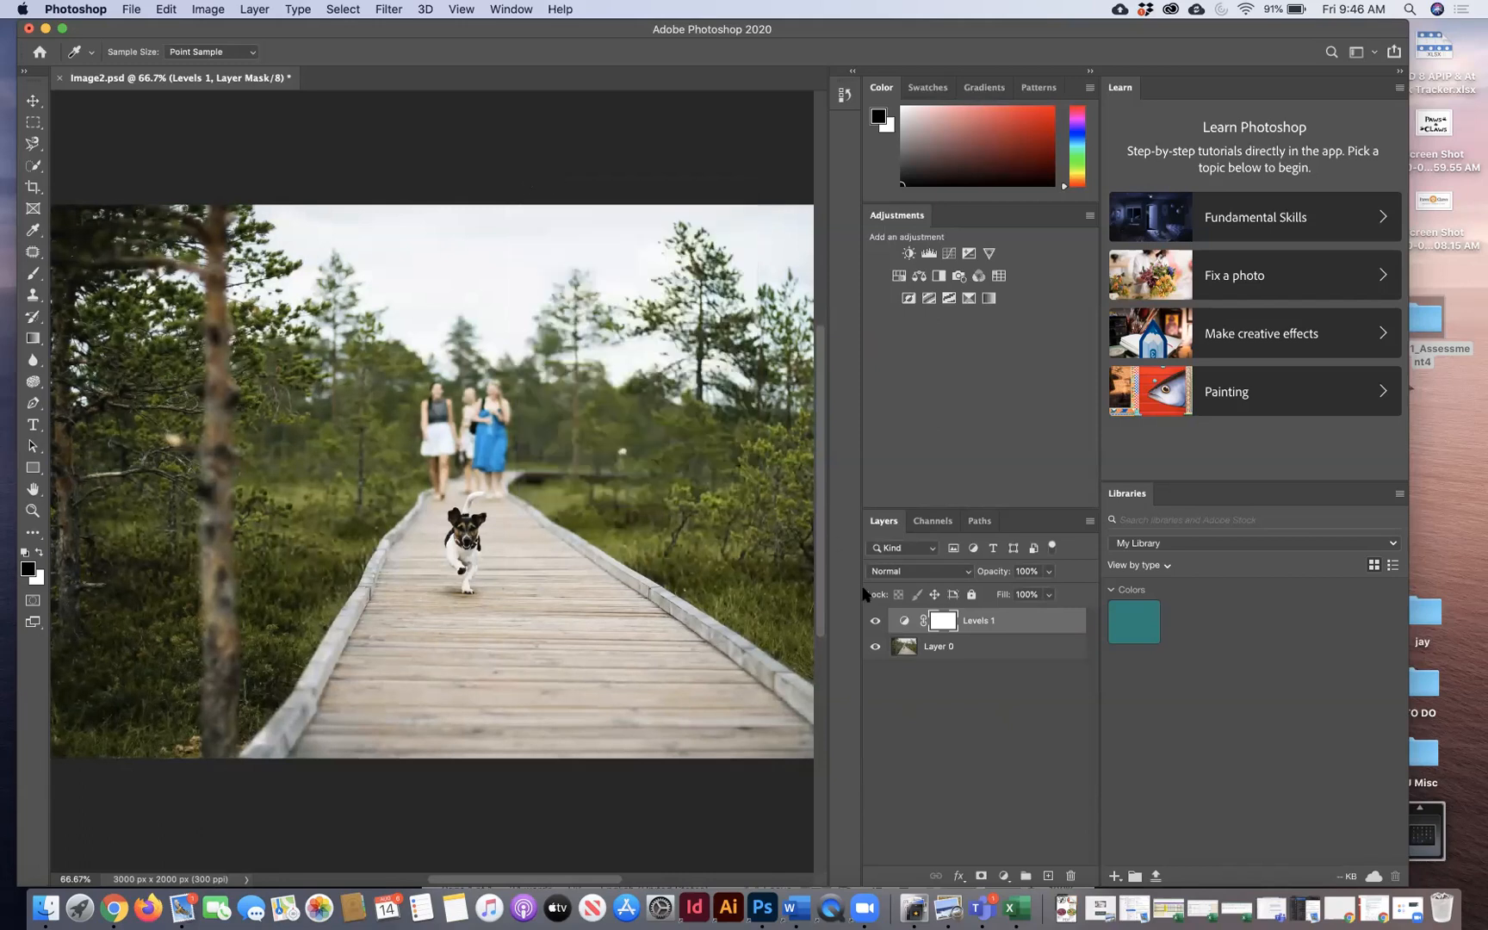
Step: Compare the photo with and without the Levels adjustment by repeatedly toggling the Levels 1 layer's visibility
click(875, 621)
click(875, 621)
click(875, 621)
click(875, 621)
click(875, 621)
click(875, 621)
click(875, 621)
click(875, 621)
click(875, 621)
click(874, 621)
click(875, 621)
click(874, 620)
click(34, 102)
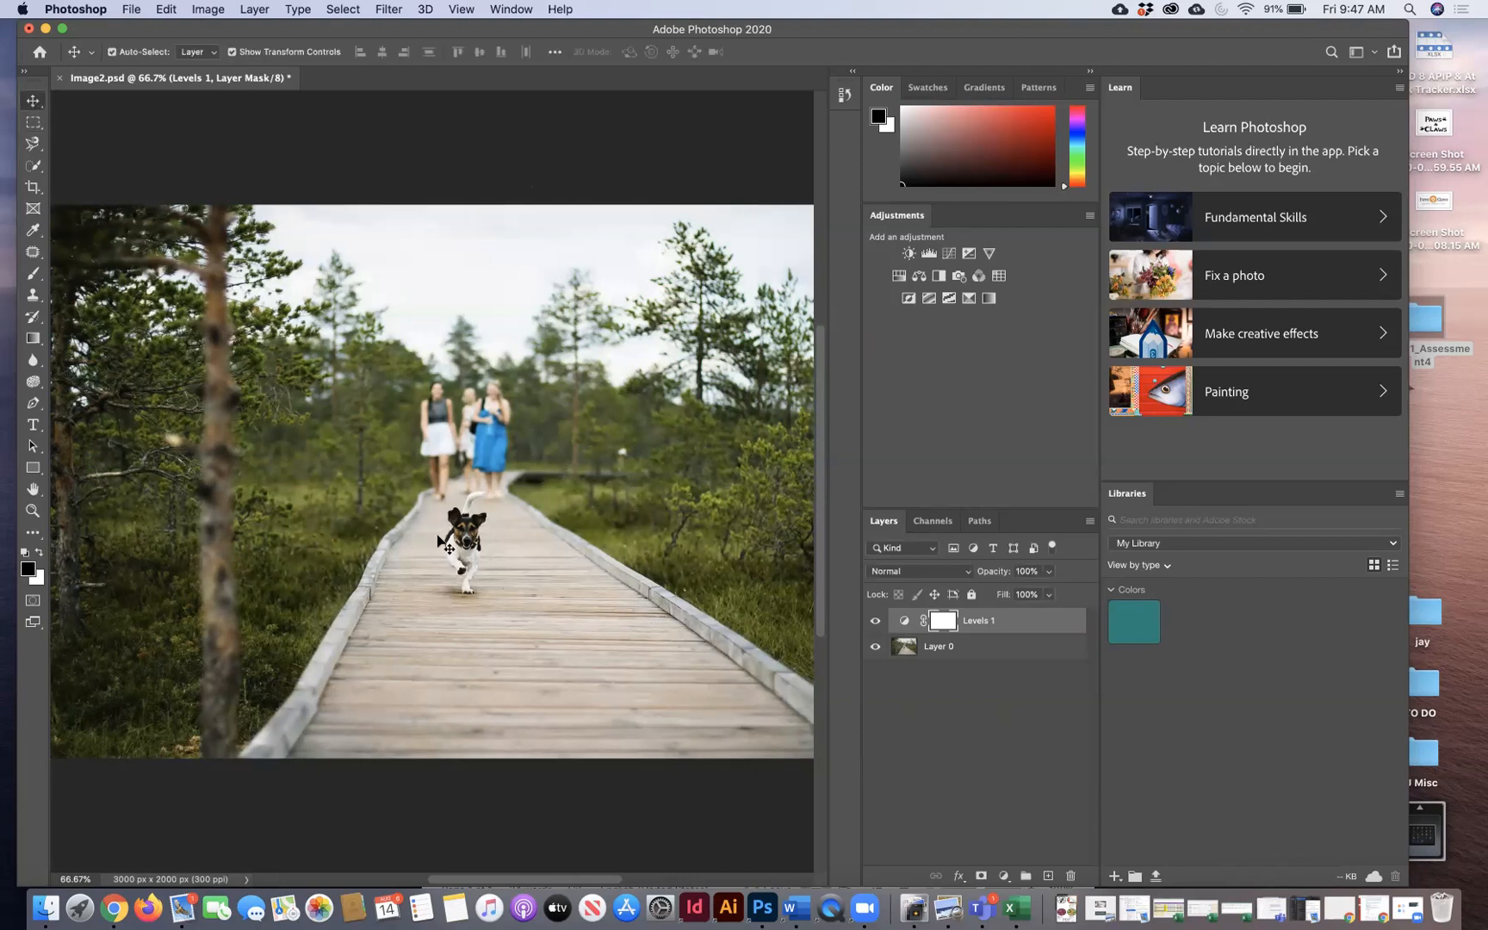
Step: In the Word worksheet, write the second item as "Added adjustment layer to adjust contrast." and start a third item
click(796, 906)
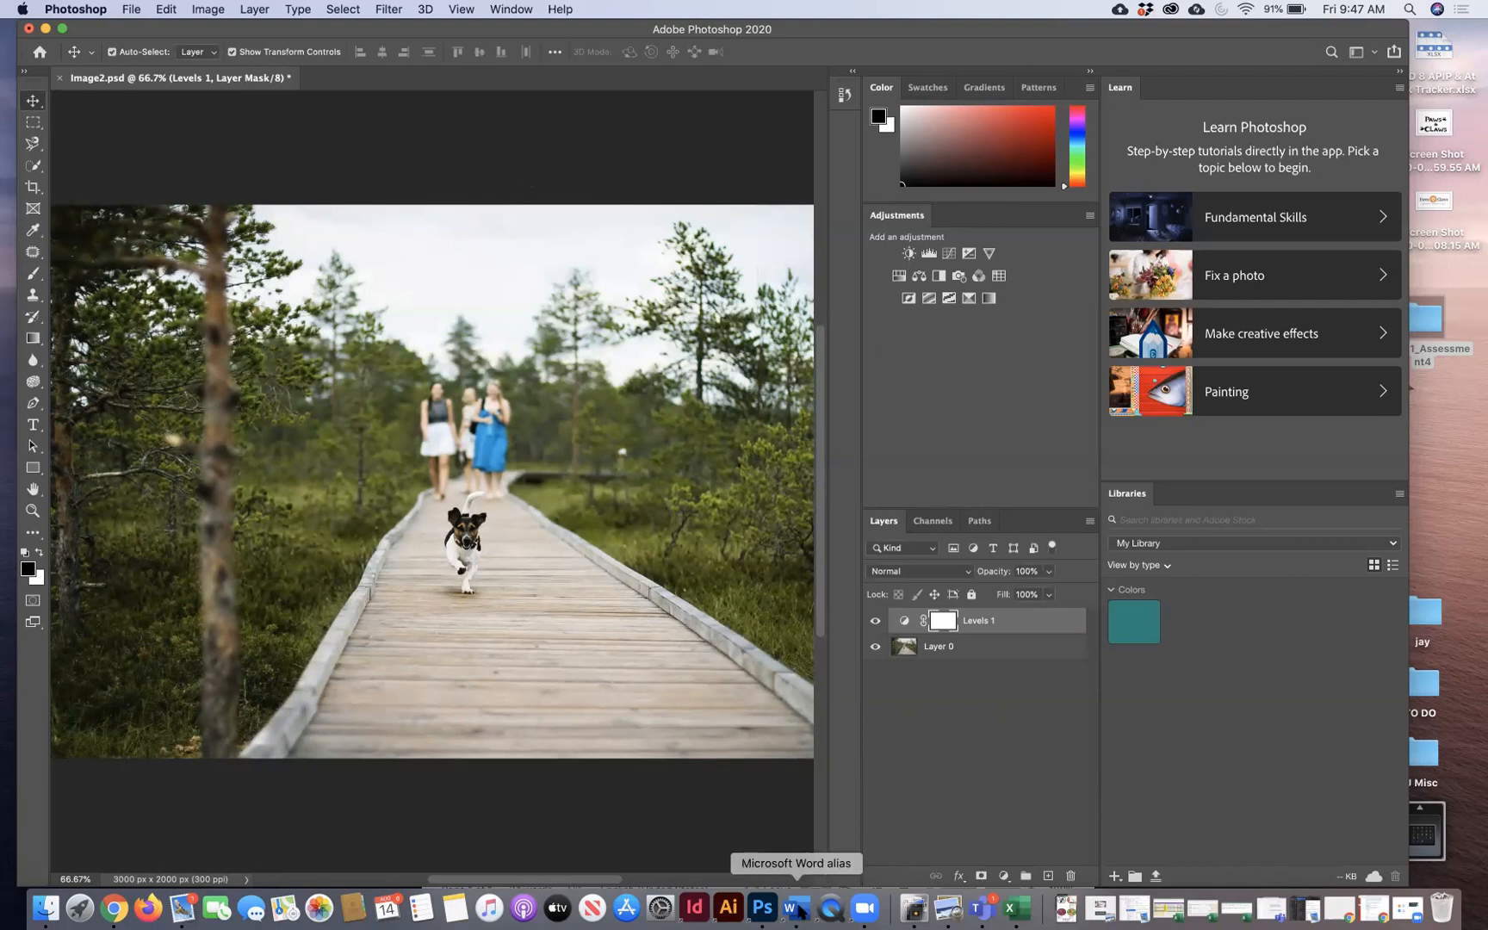
text(Added adjustment layer to adjust)
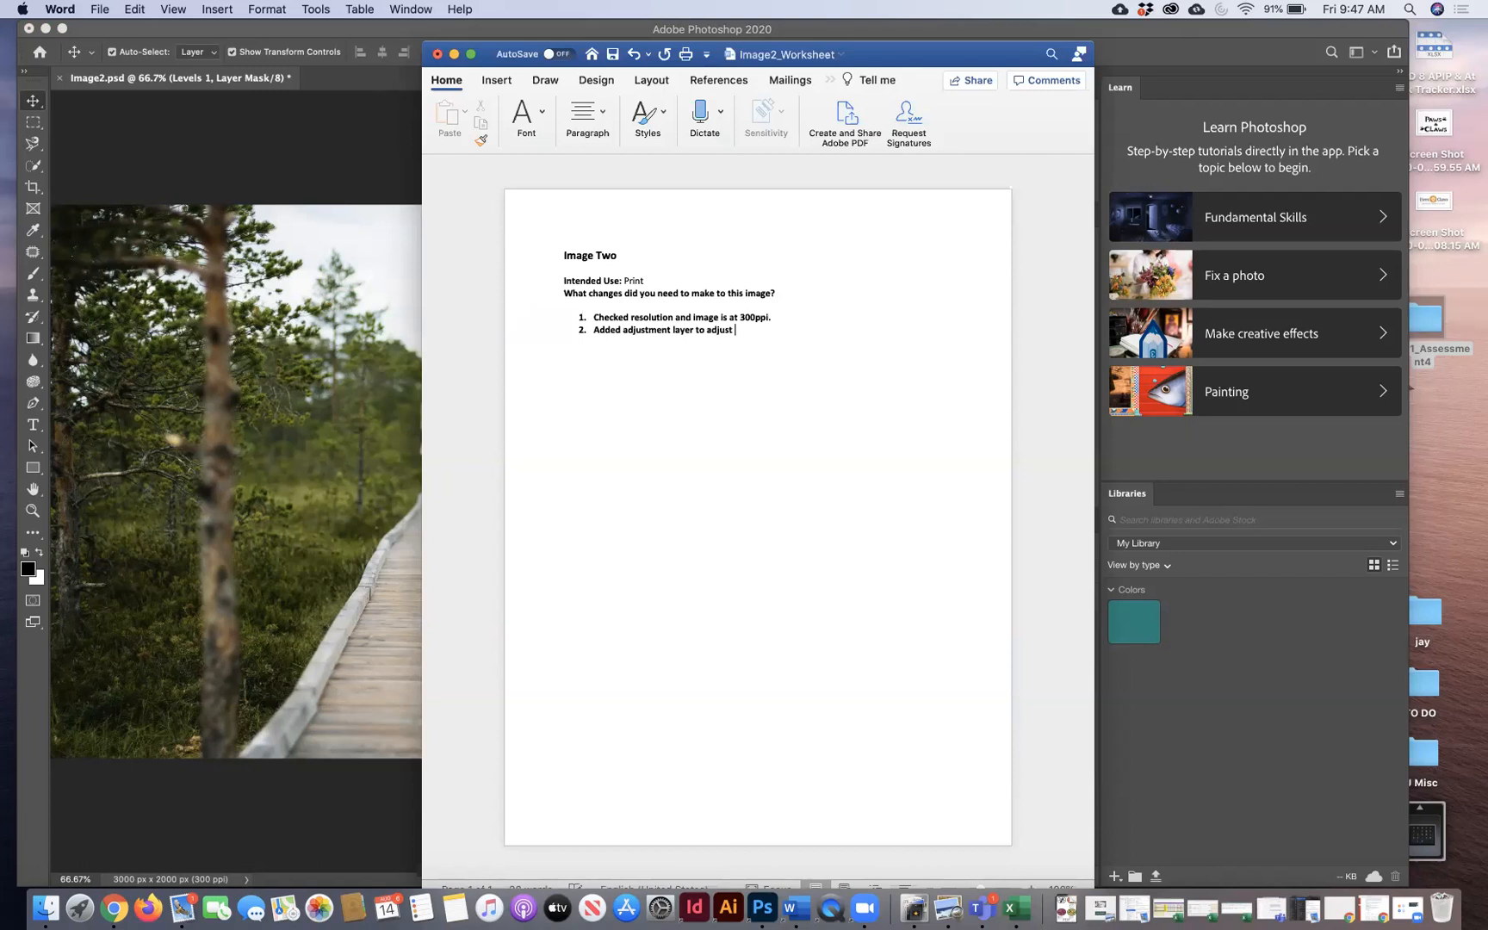
text( contrast.)
key(Return)
Step: Return to Photoshop and convert the image to CMYK Color, discarding the adjustment layer and accepting the U.S. Web Coated (SWOP) v2 profile
click(336, 166)
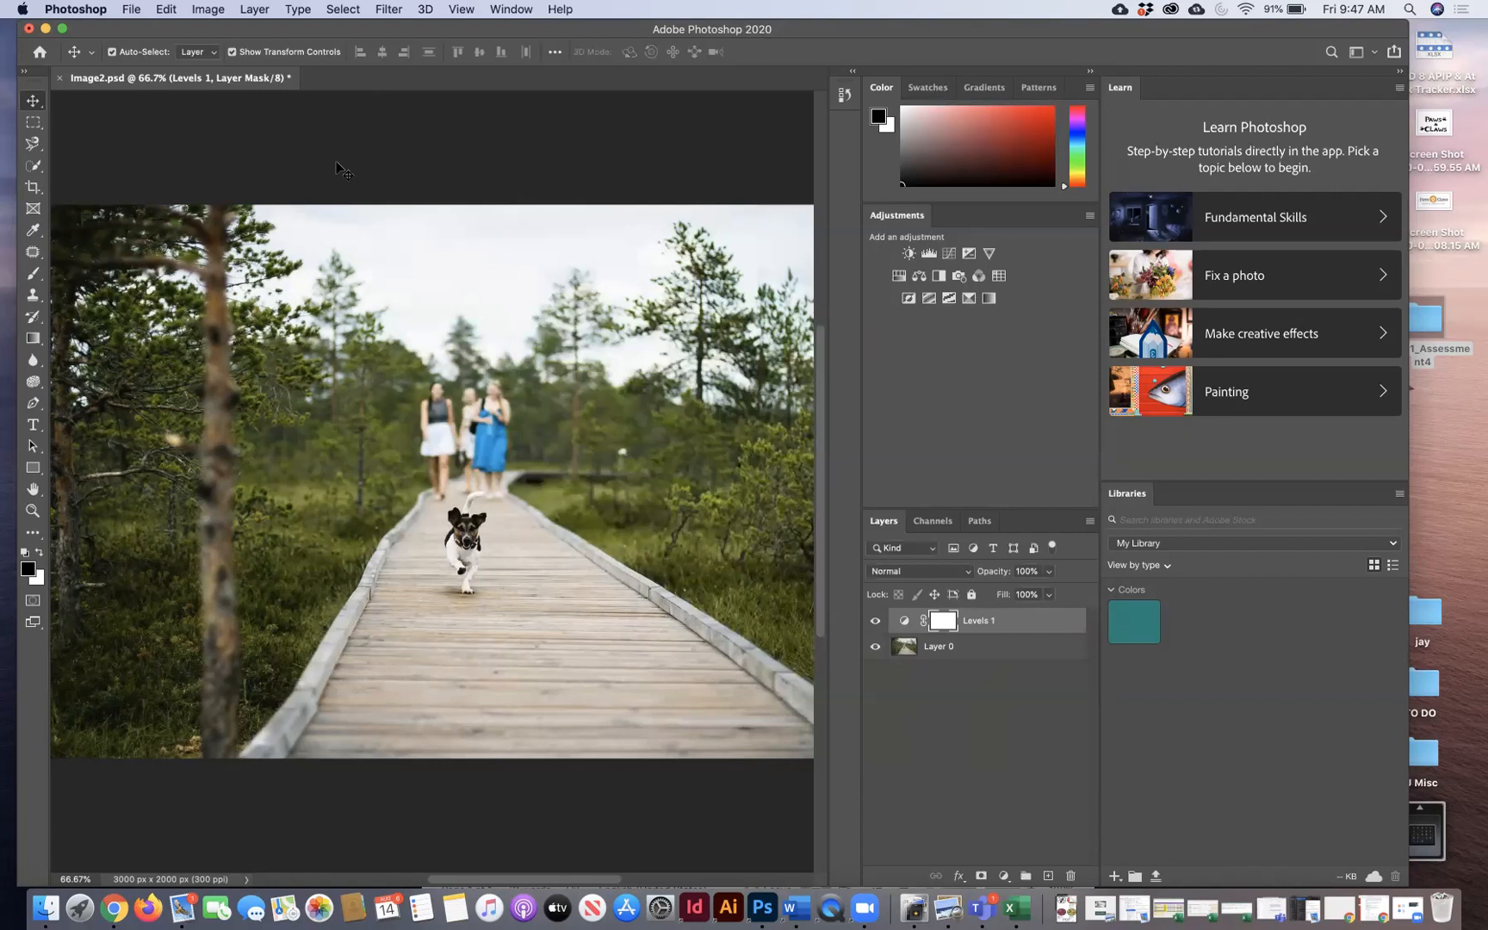
click(209, 8)
click(209, 7)
click(209, 8)
mouse_move(205, 31)
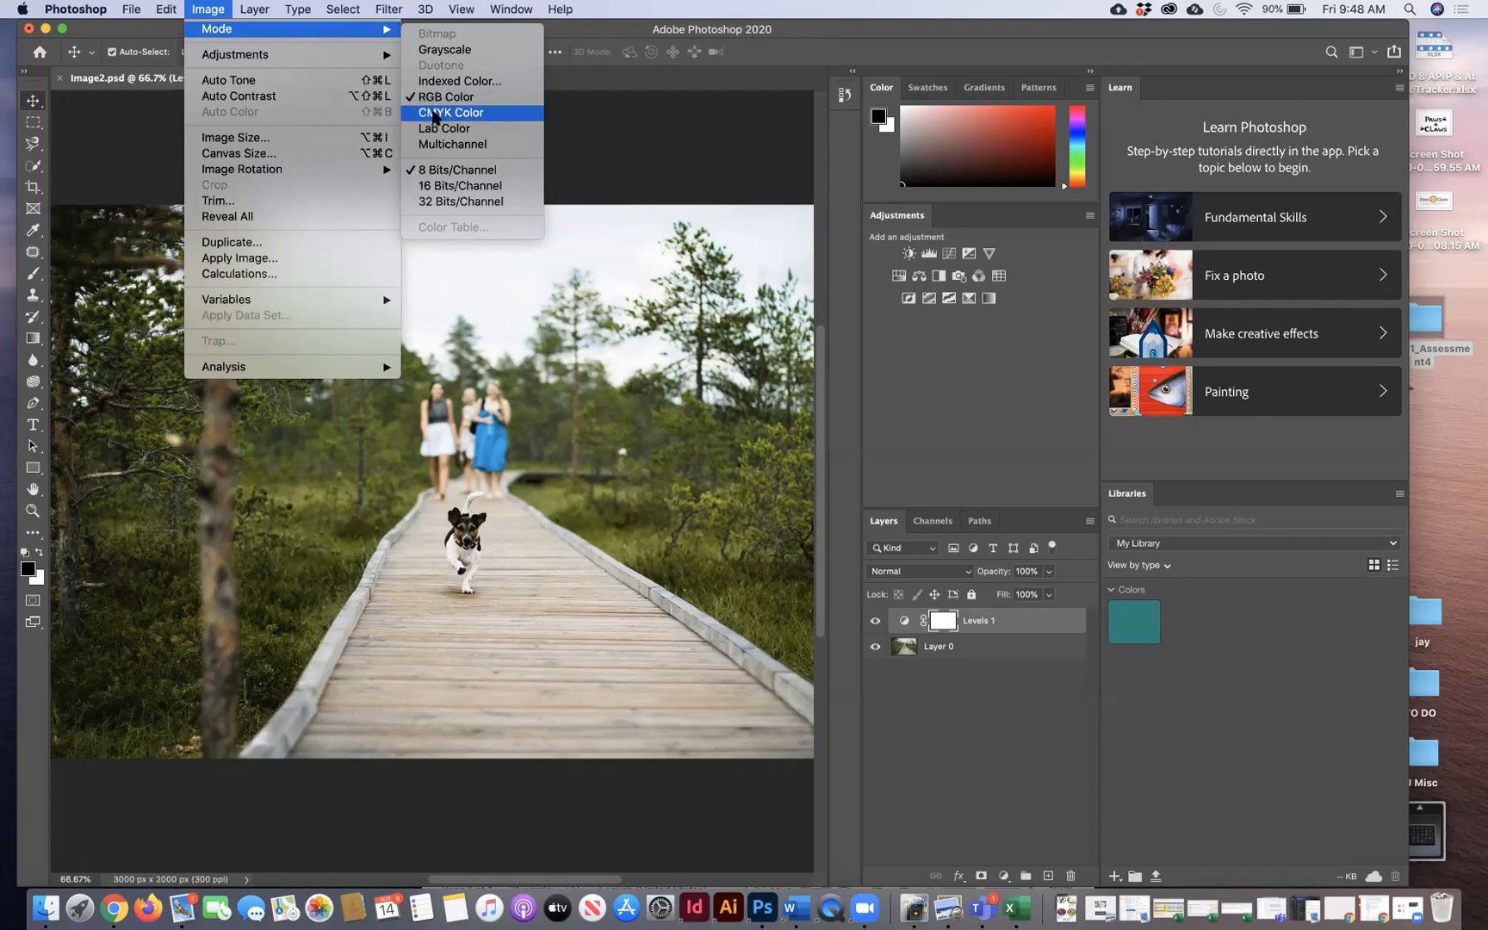
click(433, 115)
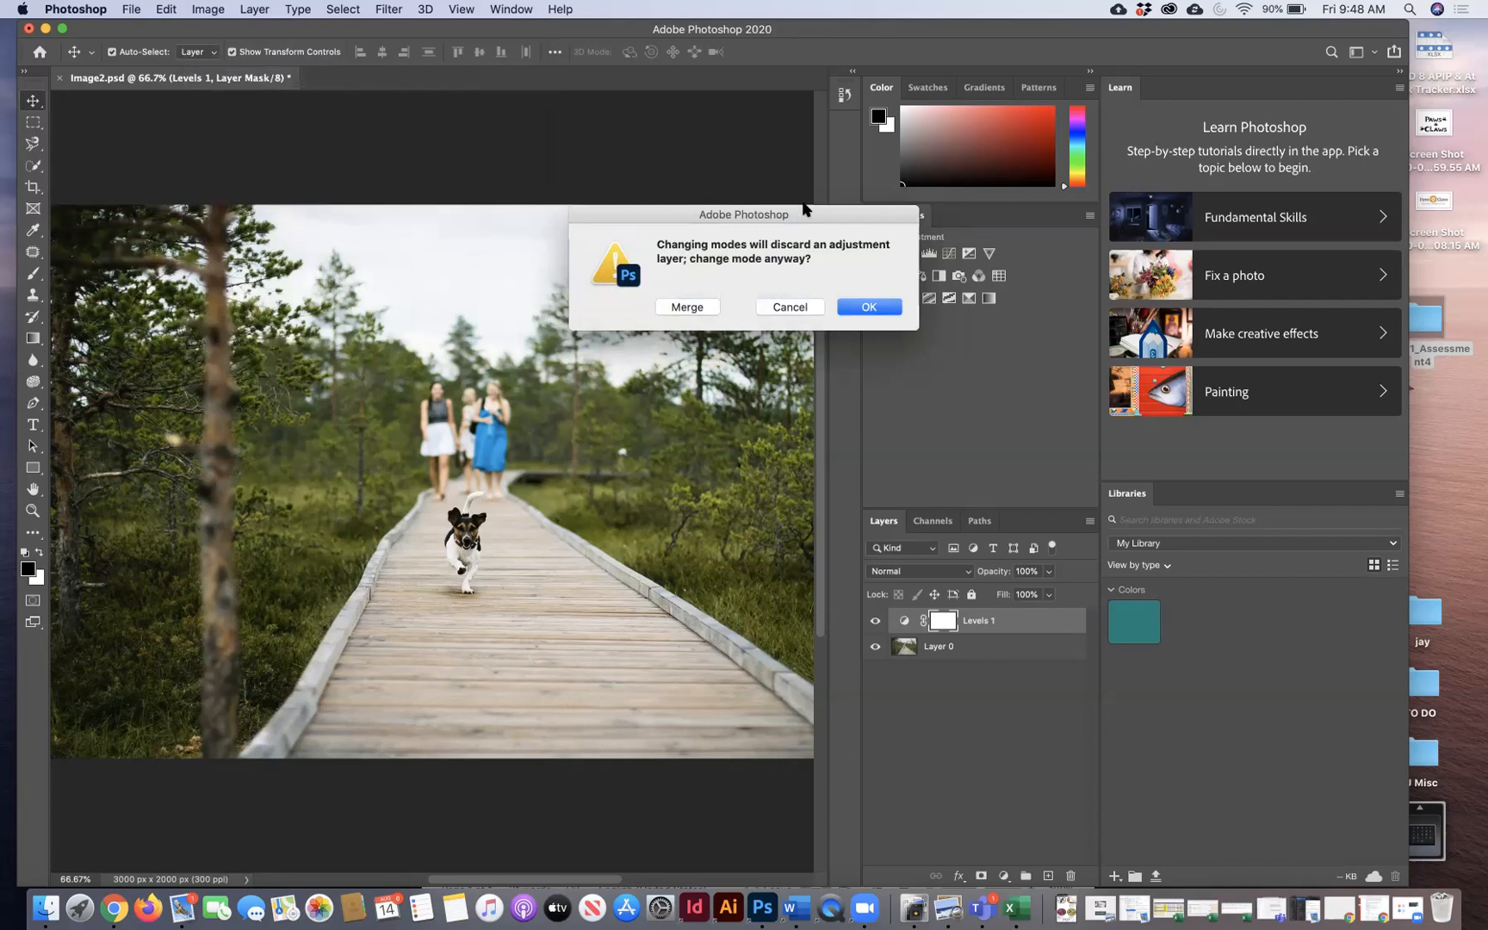
click(870, 307)
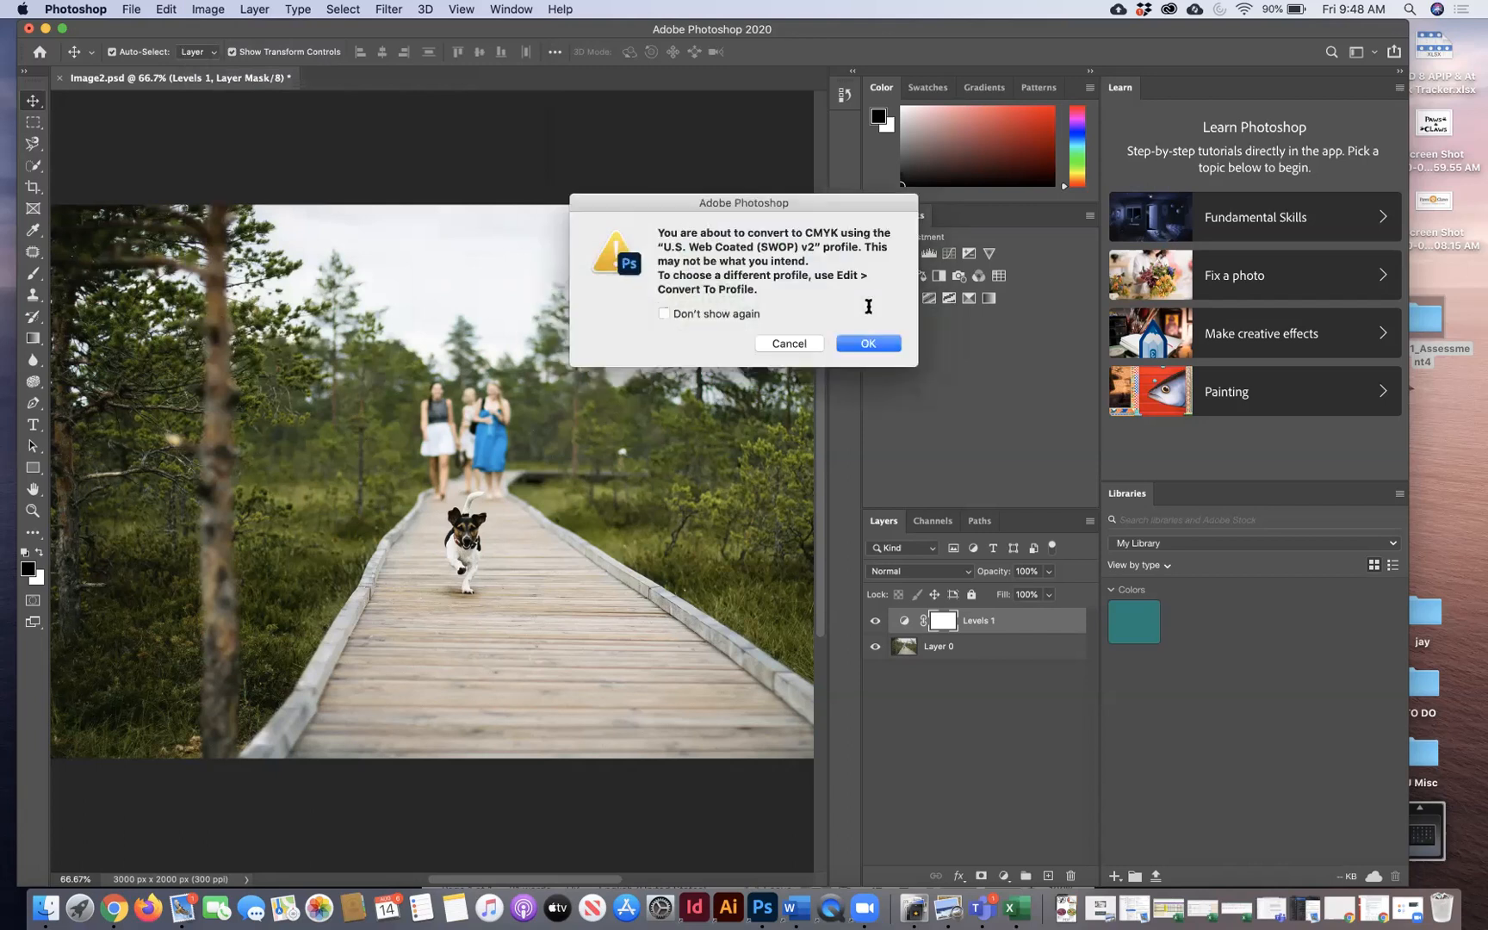
click(865, 343)
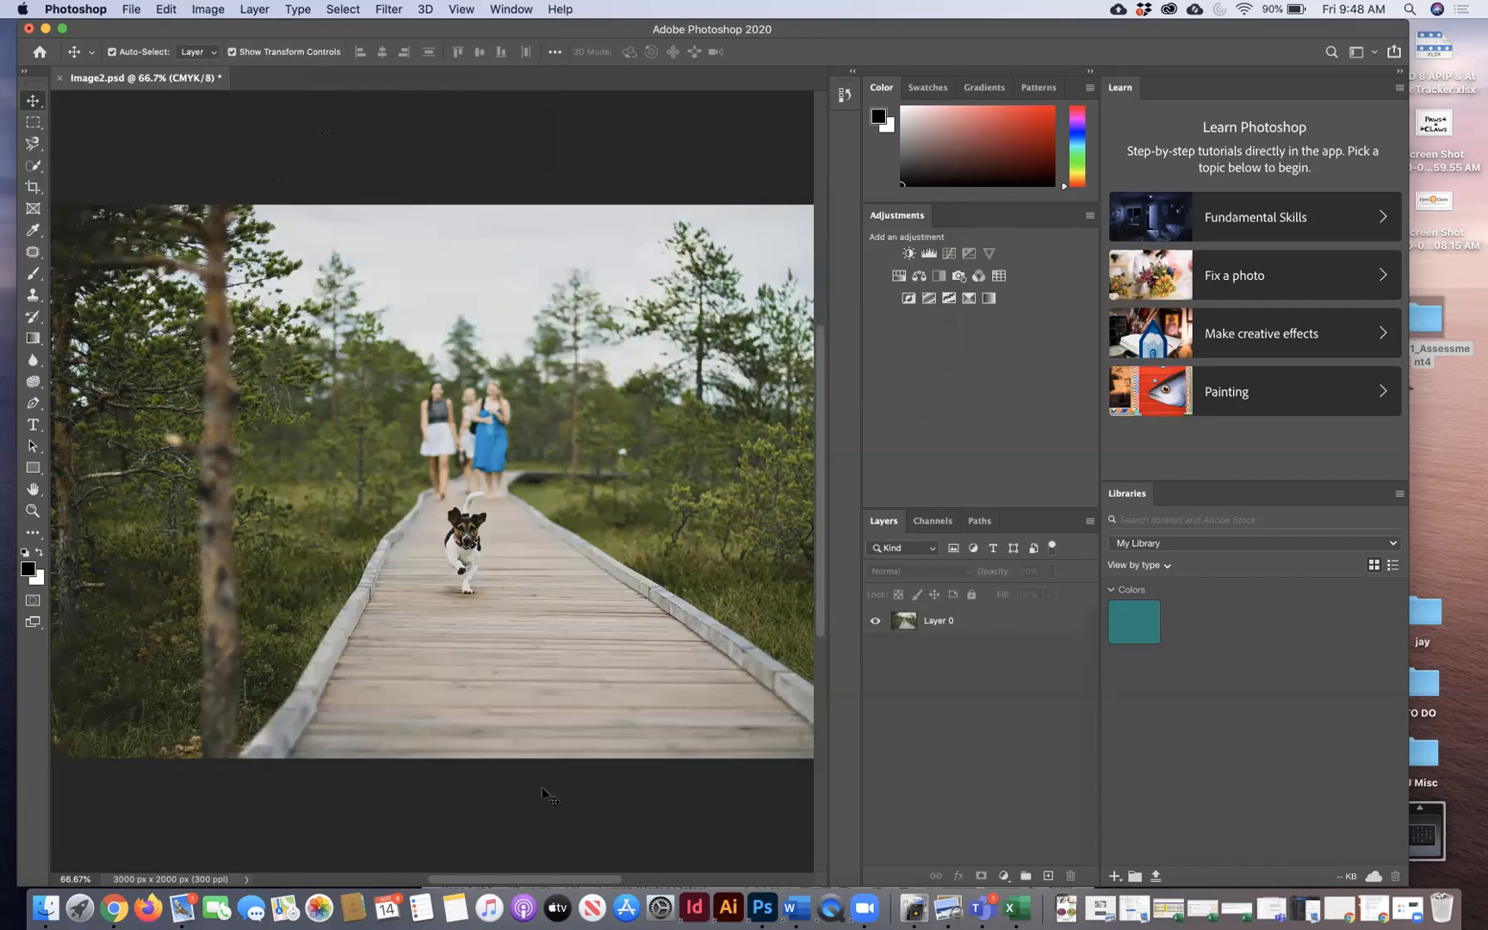
Step: In the Word worksheet, add "Converted RGB to CMYK for print color mode." as the third item, start a fourth, and return to Photoshop
click(796, 907)
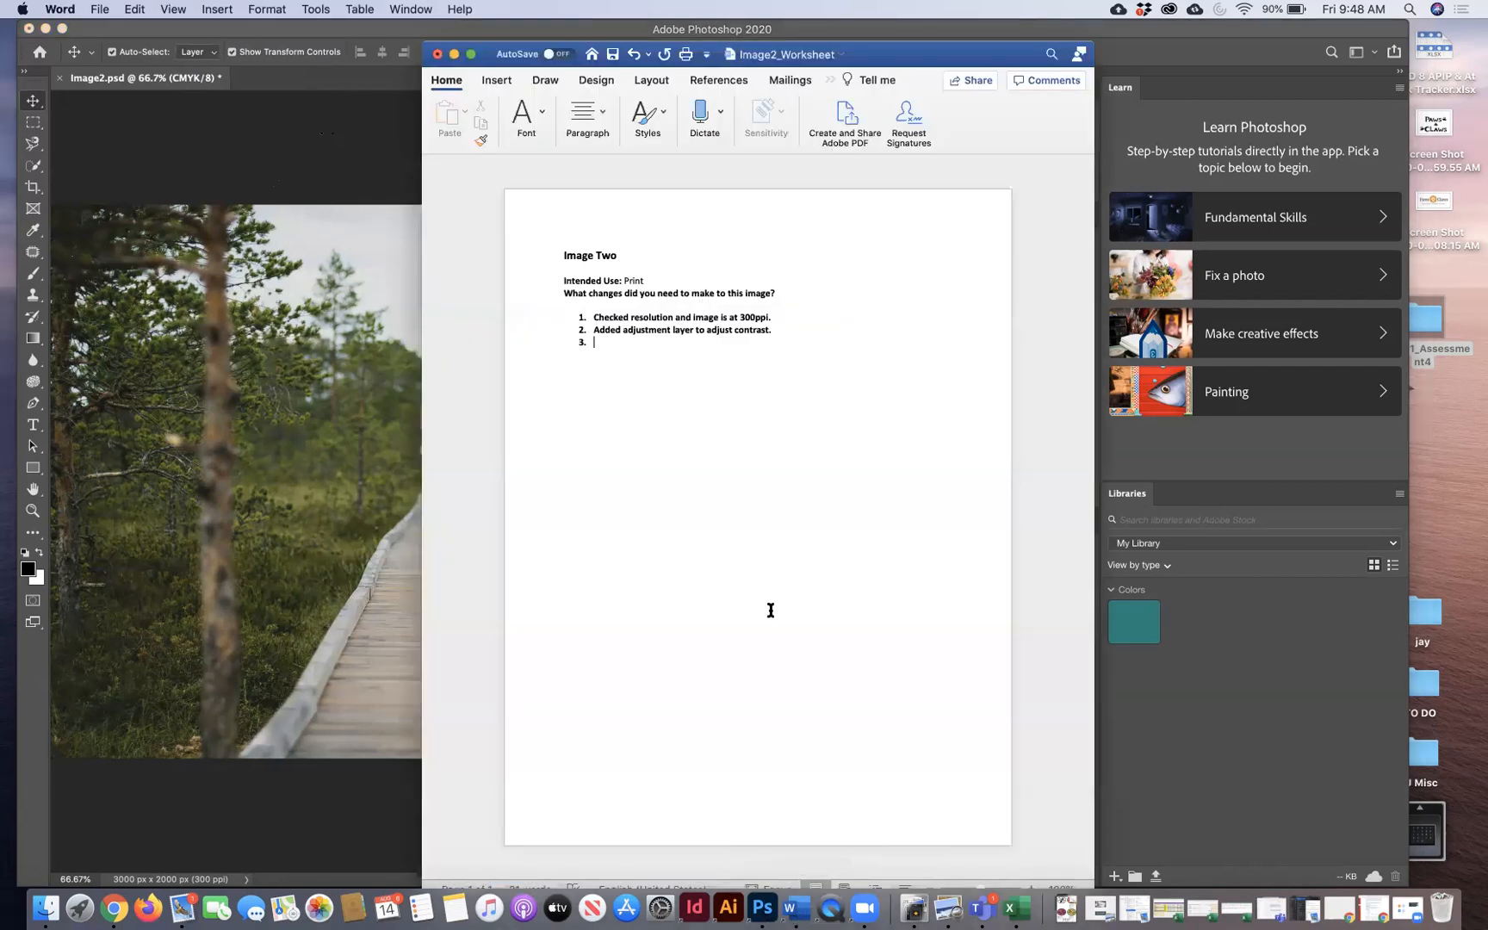
text(Converted RGB to CMYK for print color mode.)
key(Return)
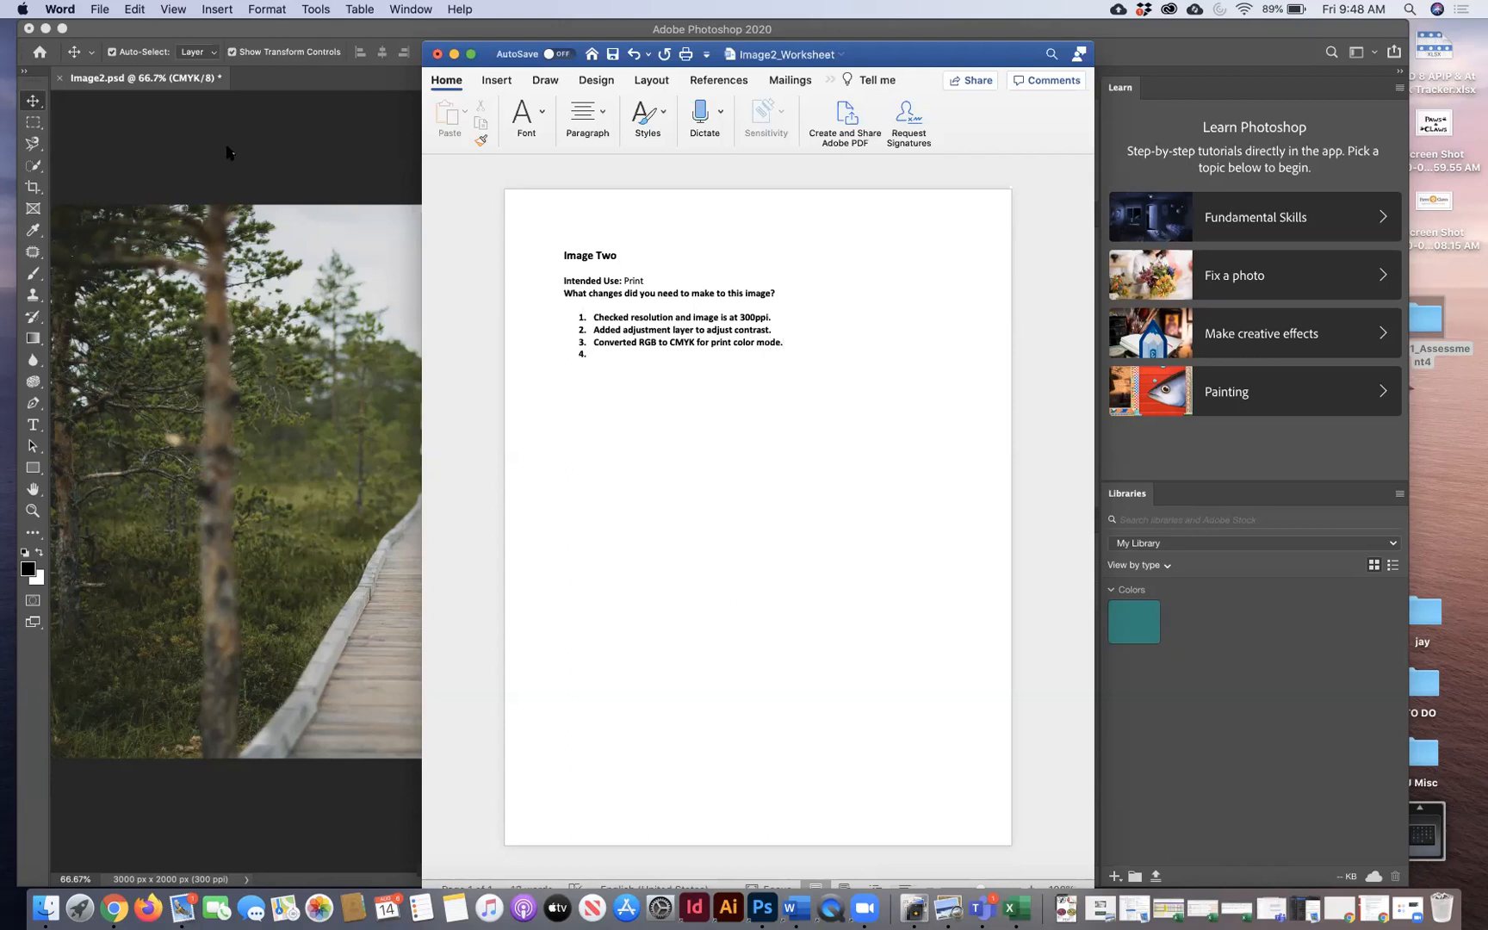
click(232, 155)
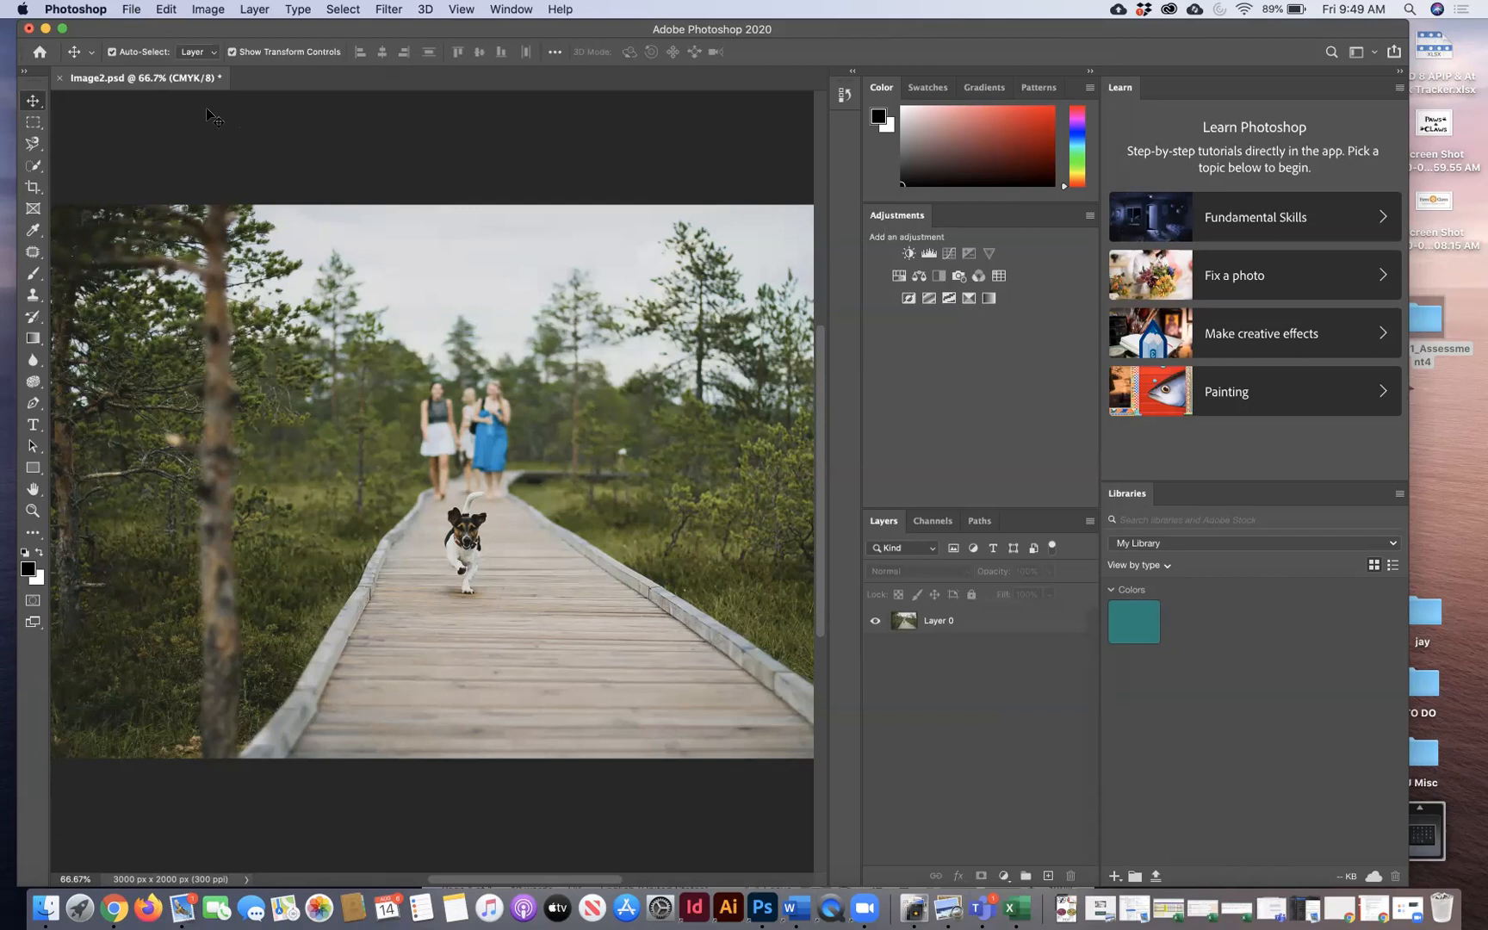
click(133, 9)
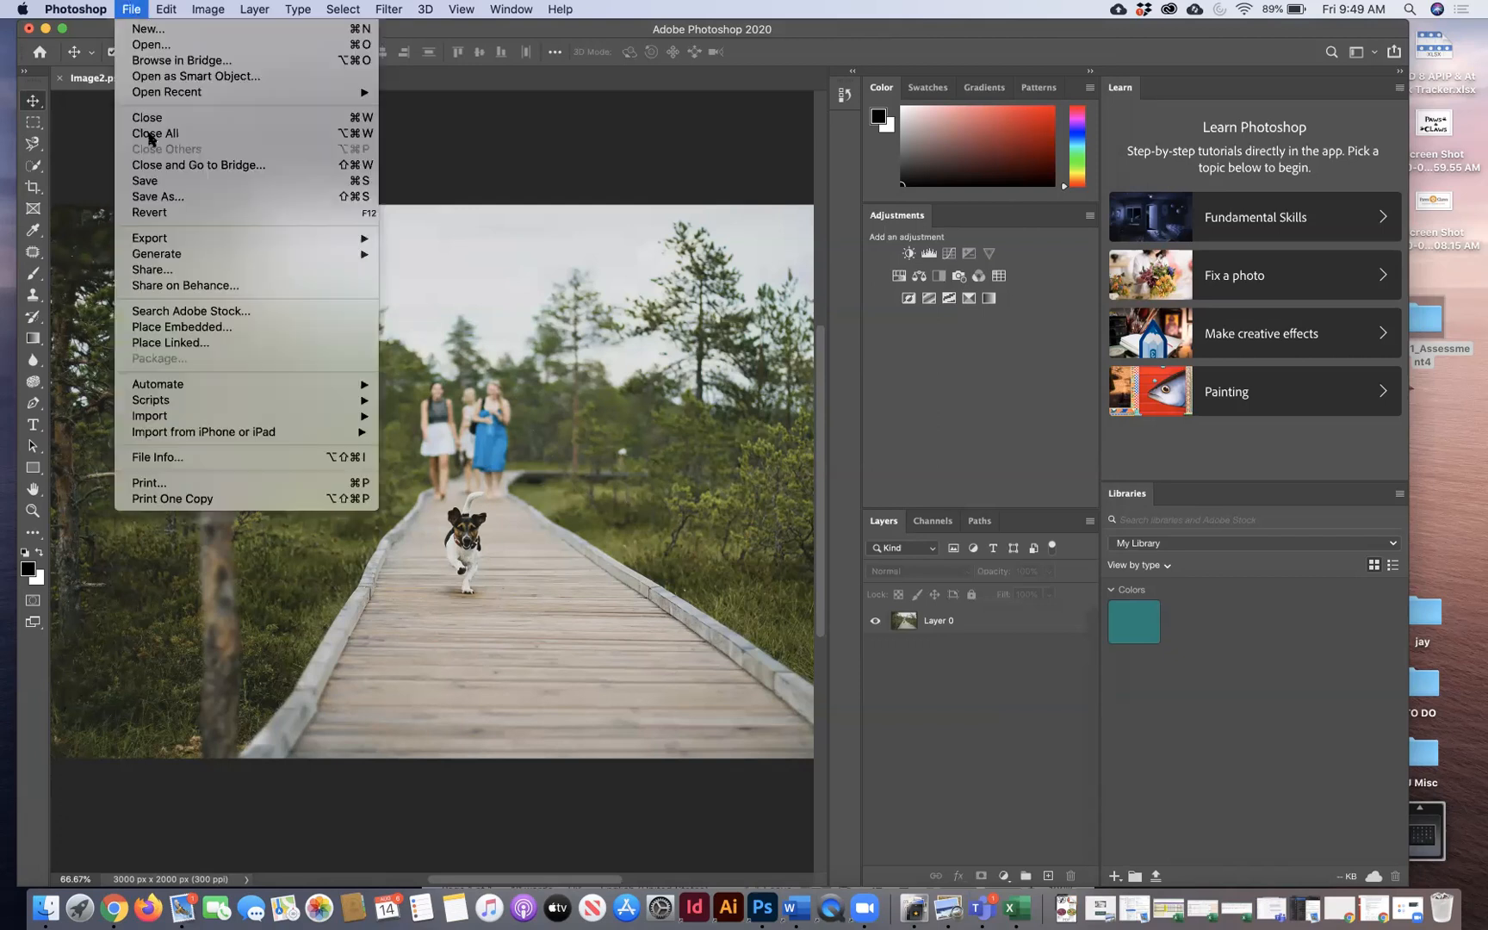
click(163, 204)
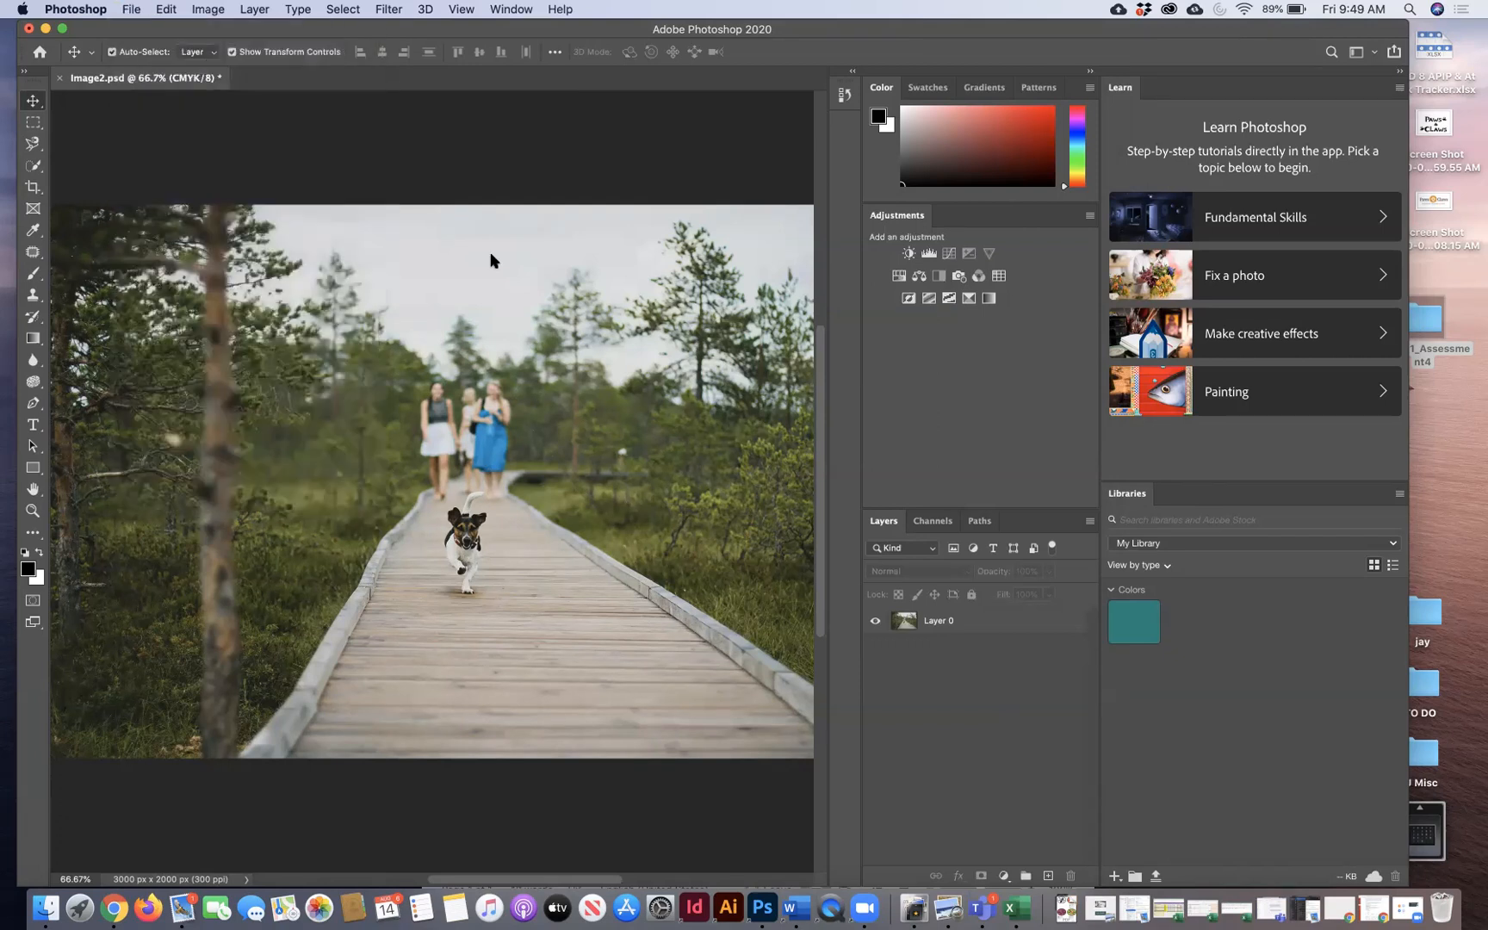
click(736, 280)
click(647, 346)
click(774, 280)
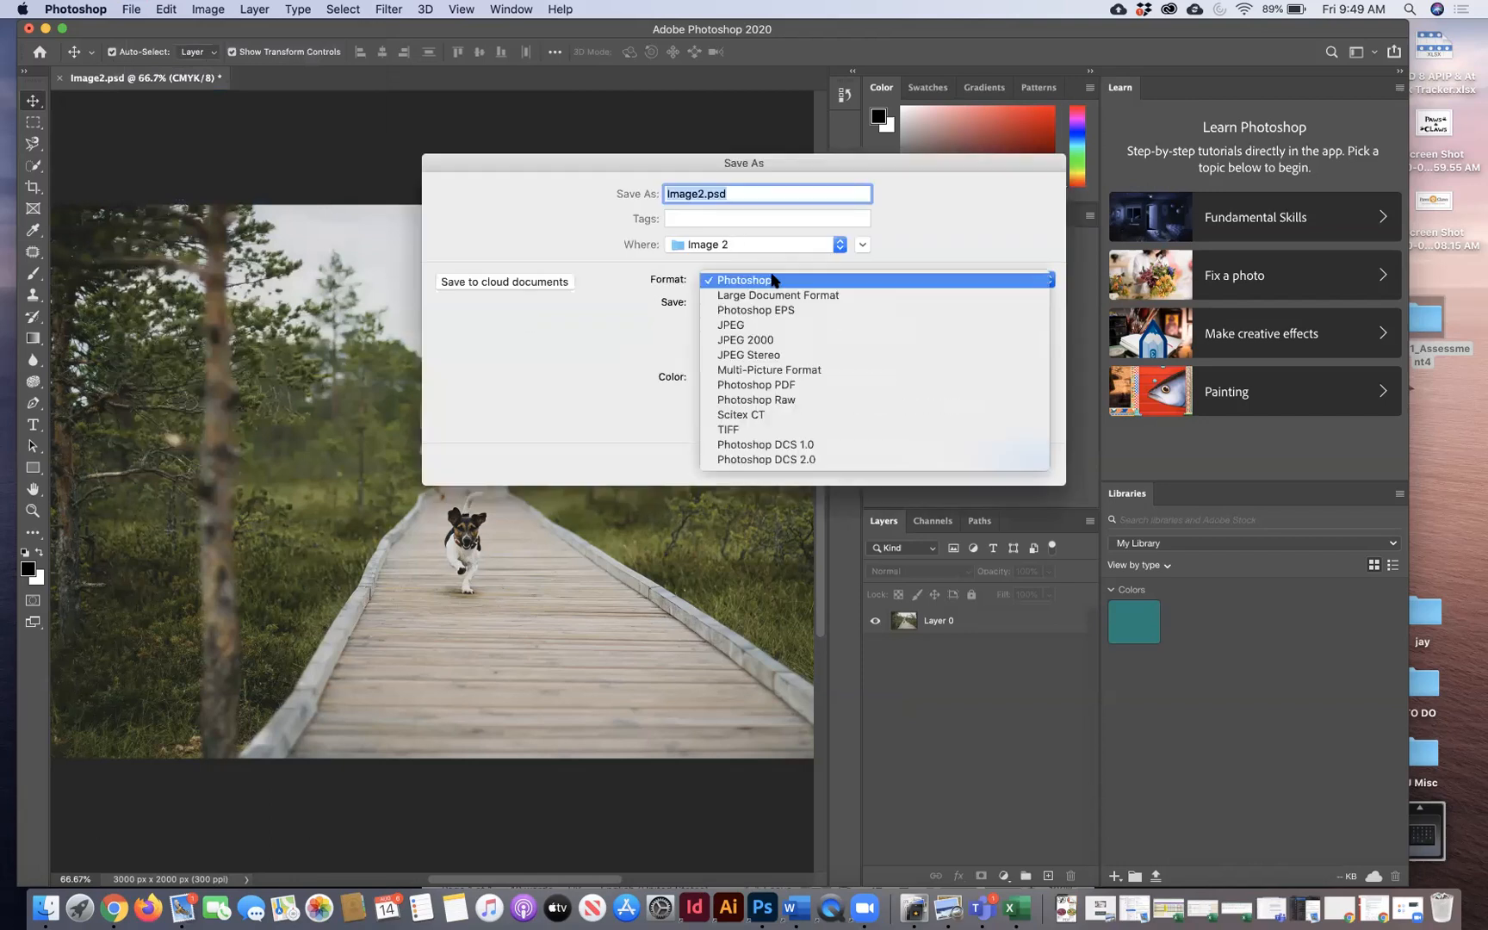
click(756, 425)
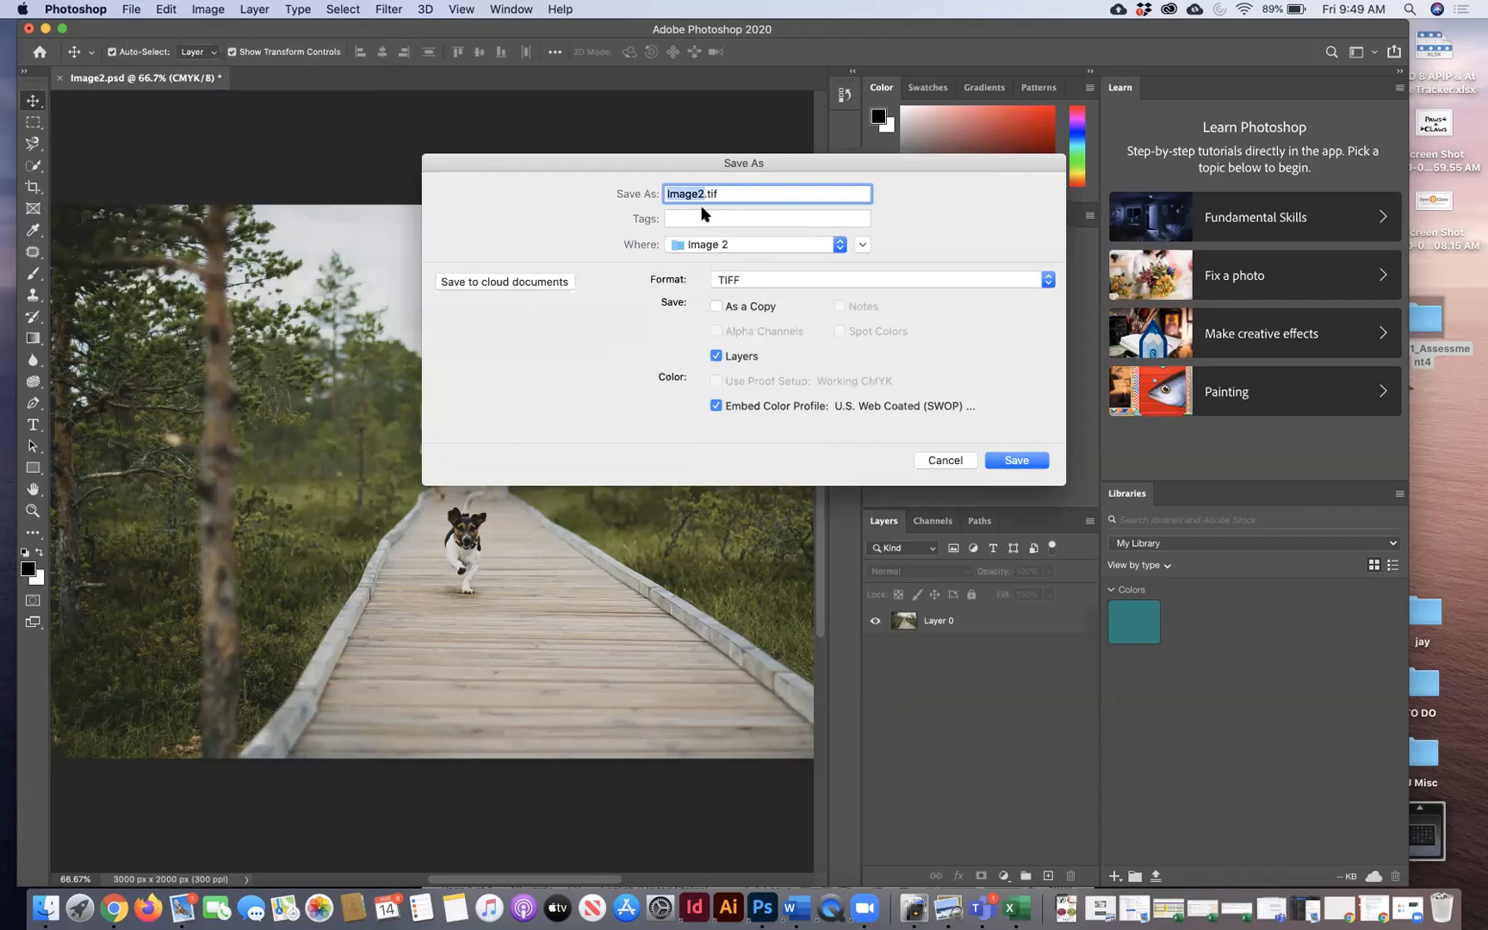
click(942, 461)
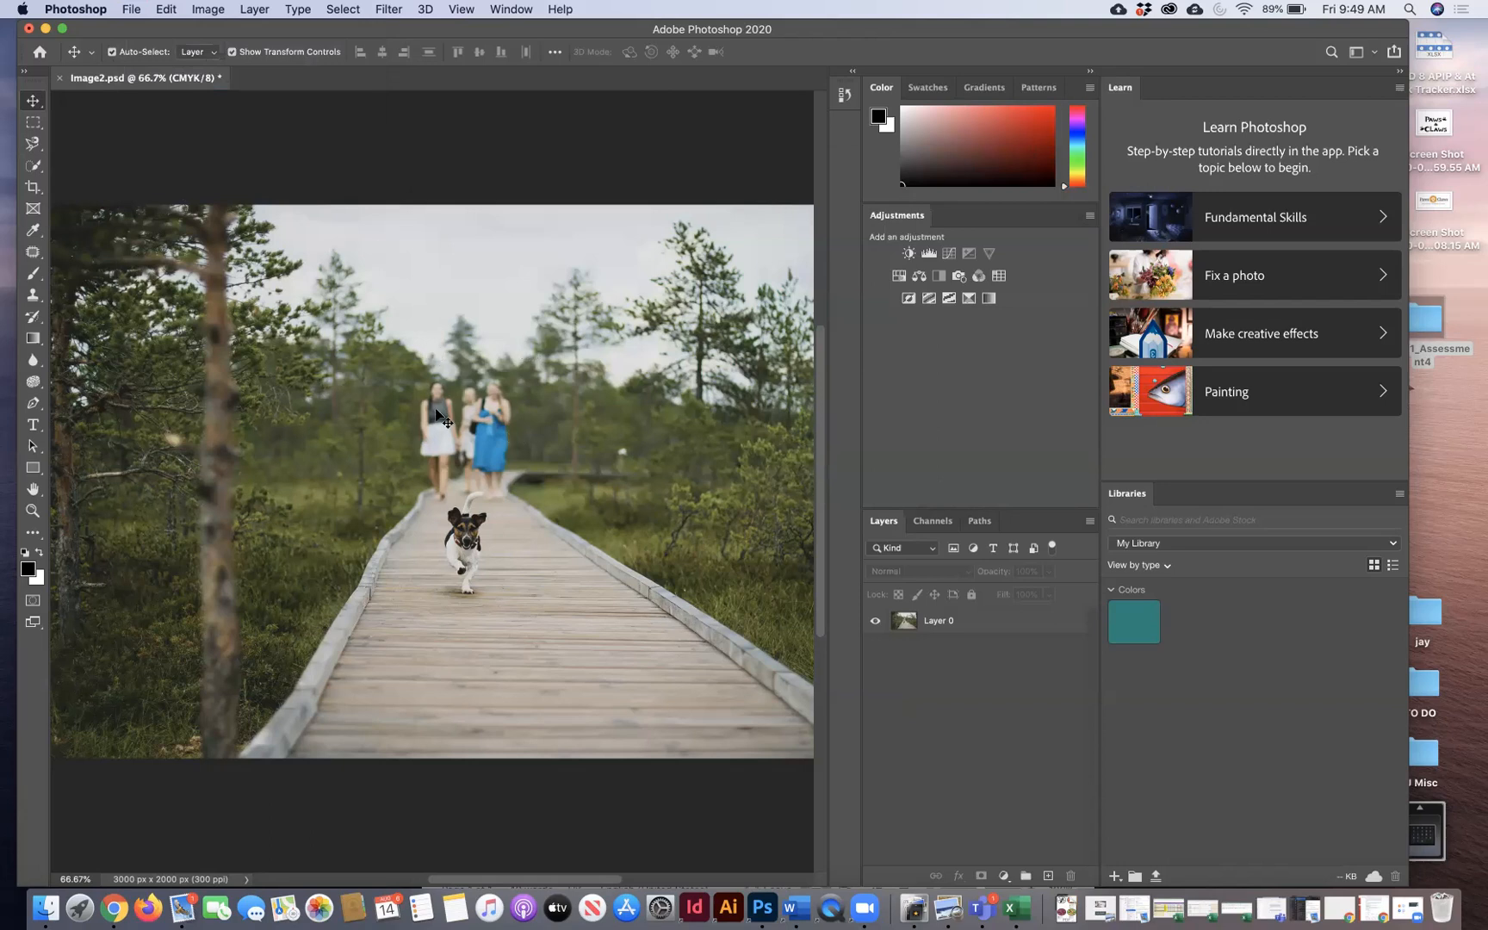
Step: Save a JPEG copy of the photo as Image2.jpg in the Image 2 folder, accepting quality 4 with the Progressive format
click(135, 8)
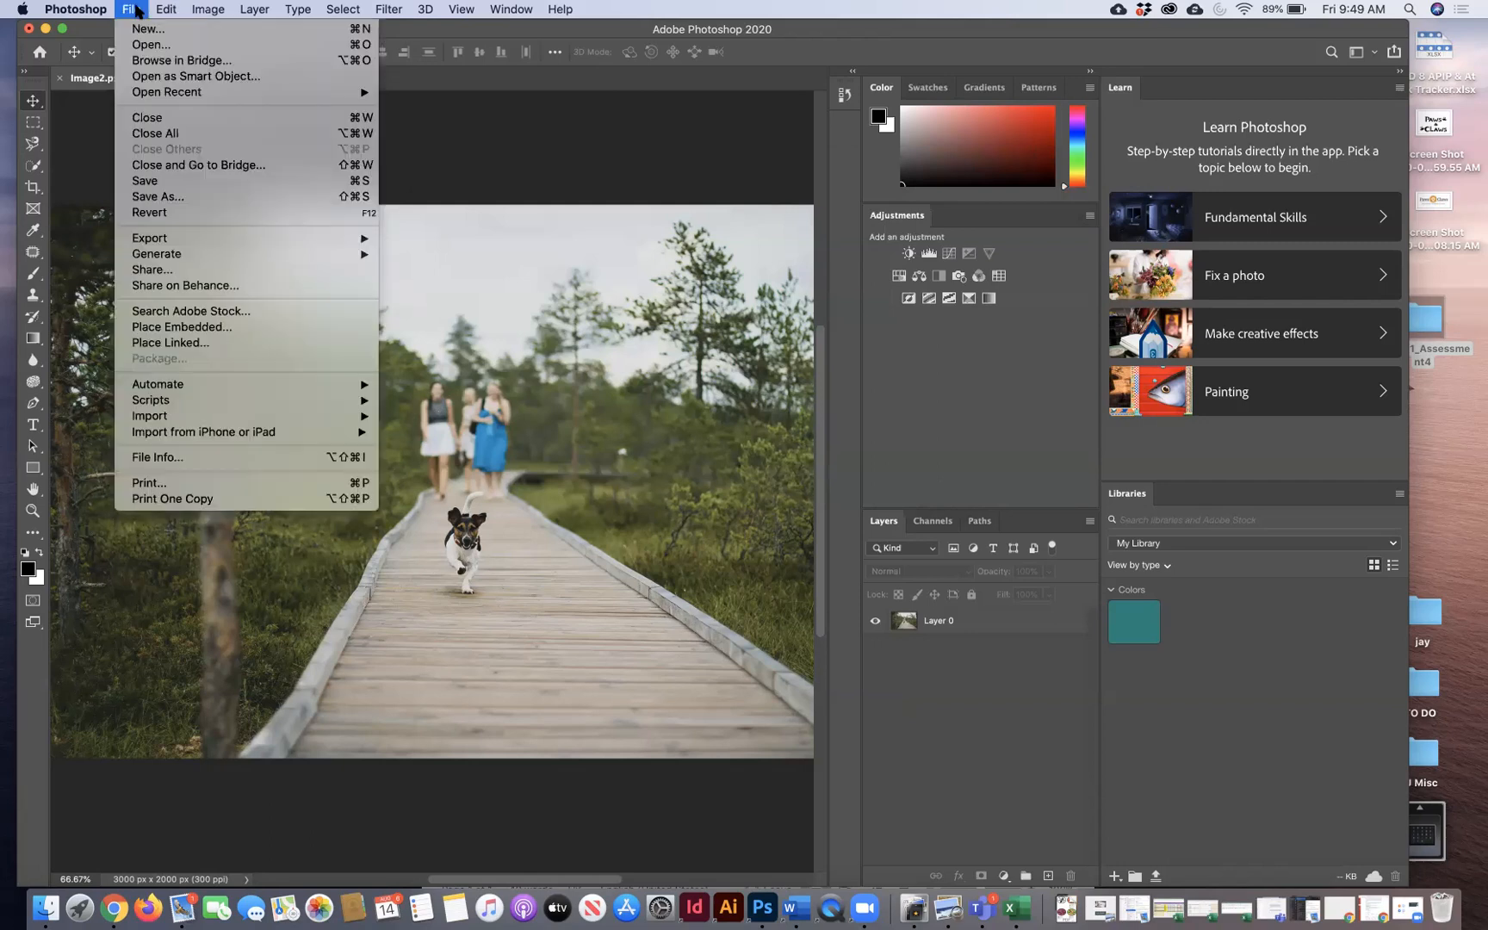
click(153, 194)
click(744, 282)
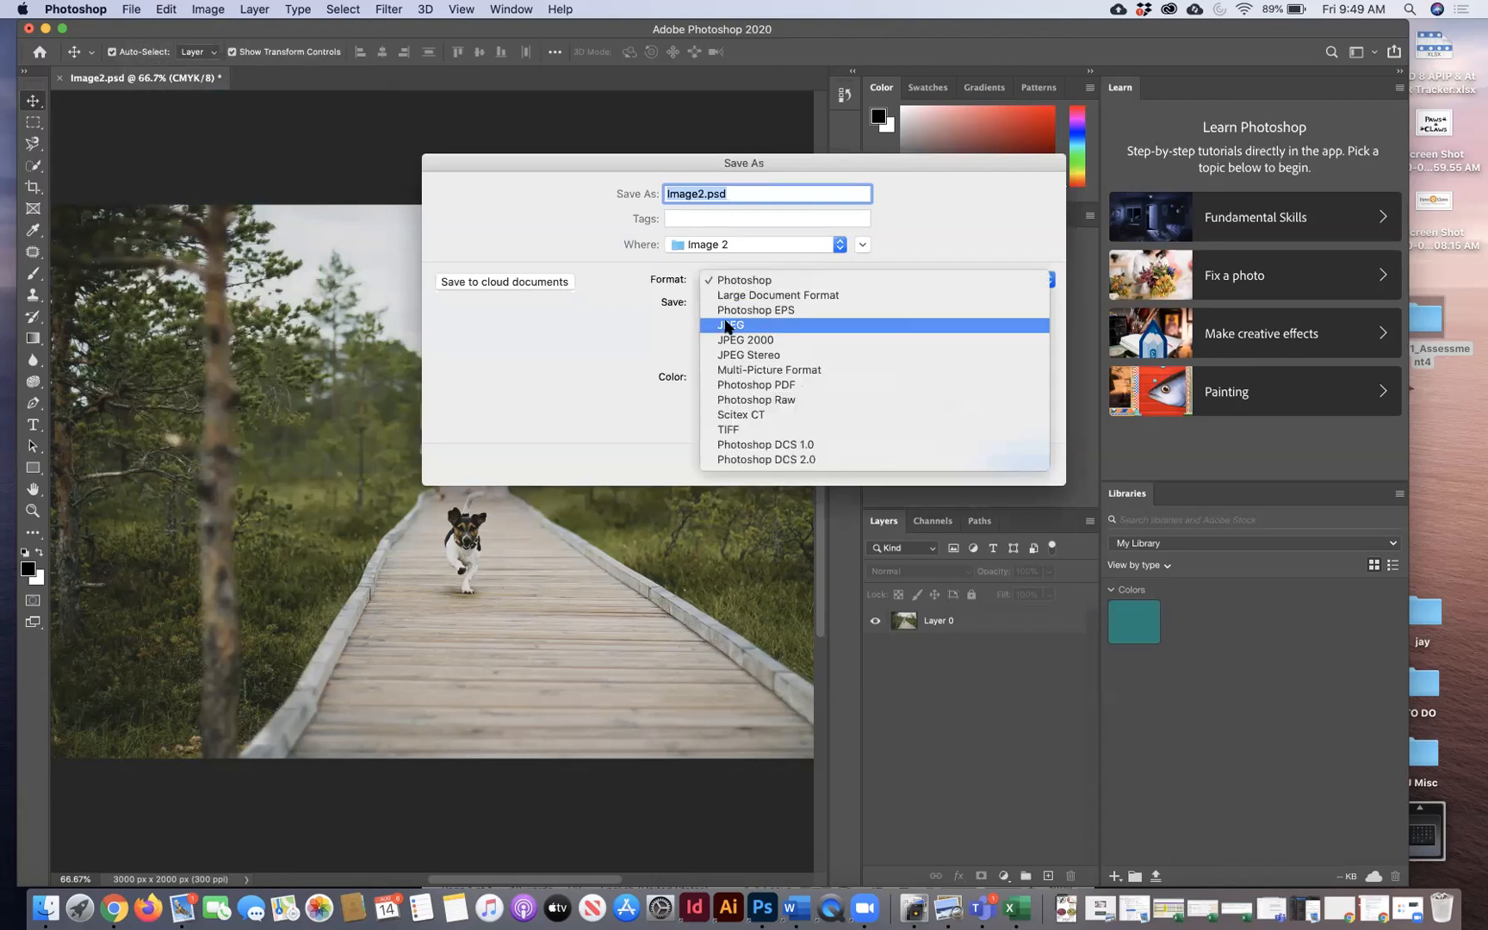
click(728, 326)
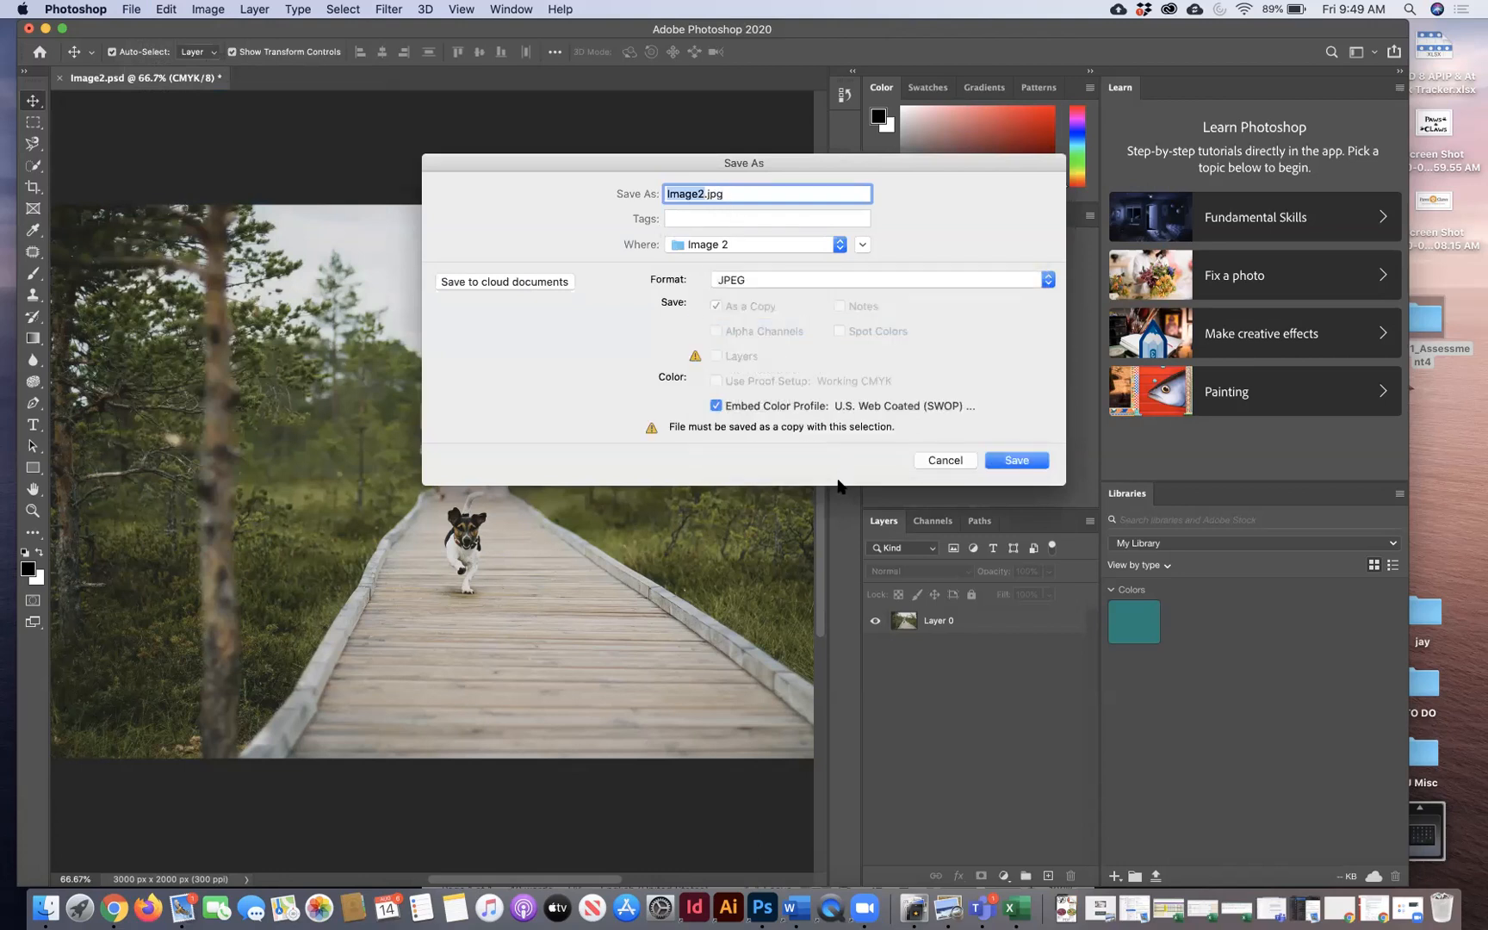
click(995, 463)
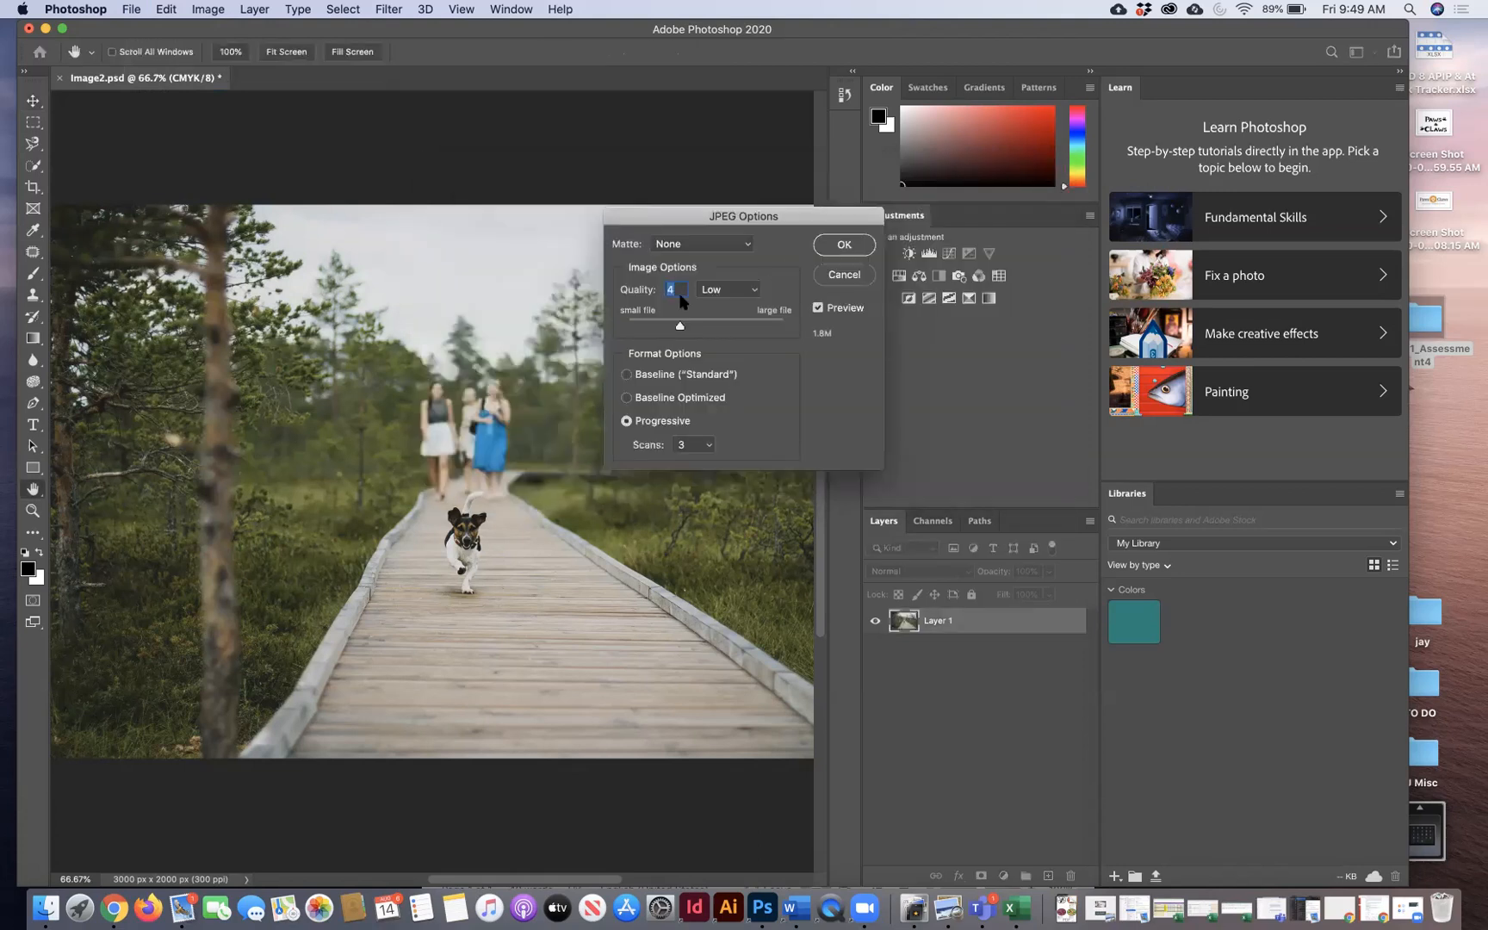
click(829, 244)
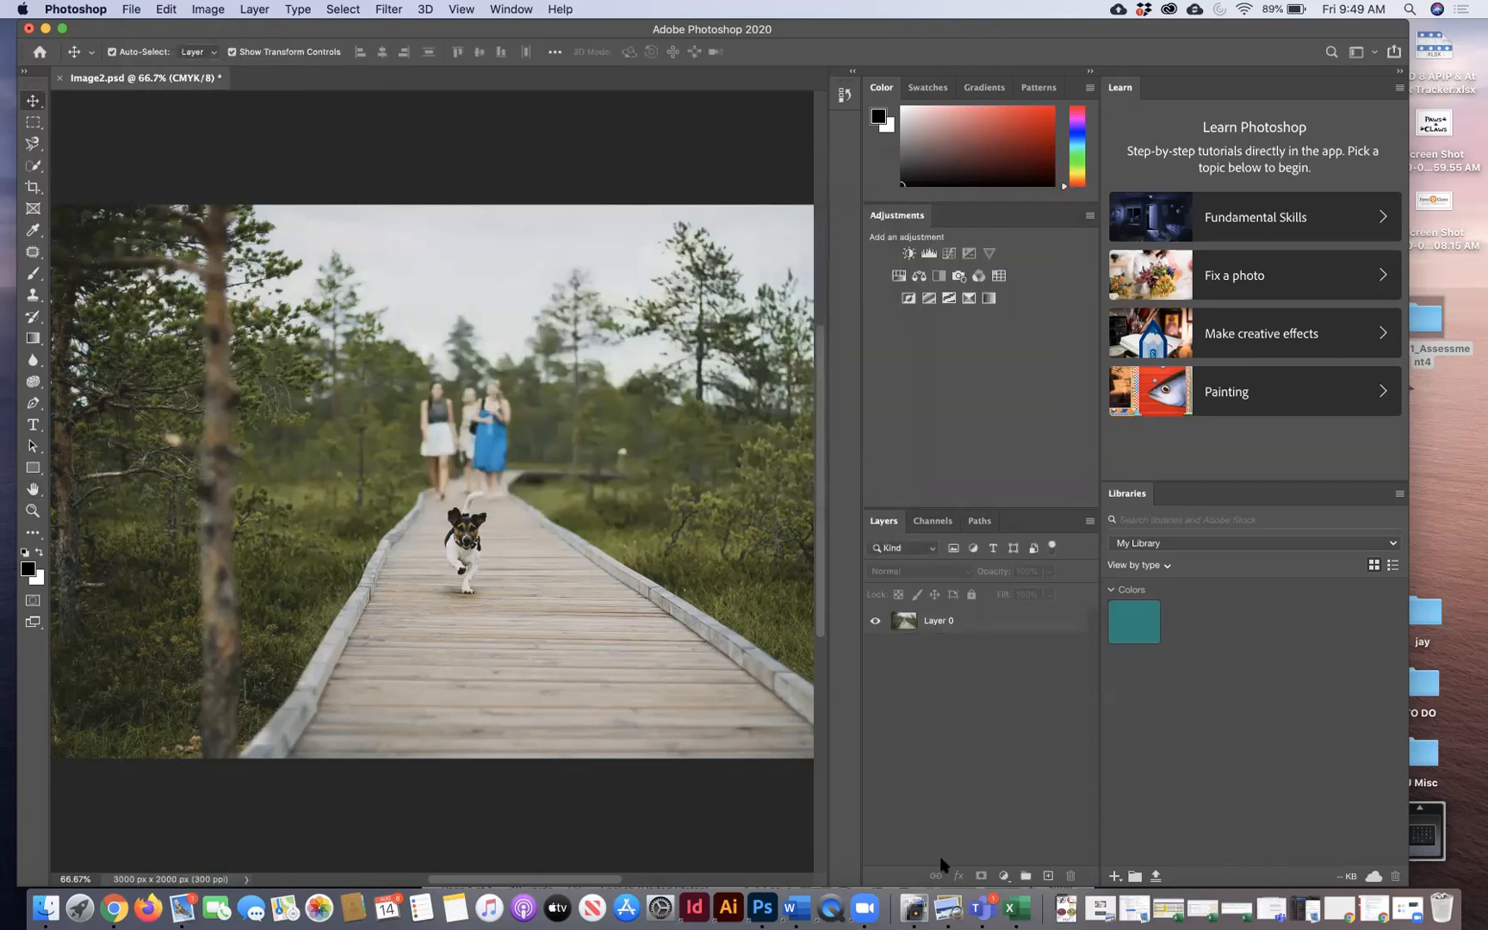
Step: In the Word worksheet, write the fourth item as "Export out as a TIFF file for print."
click(797, 907)
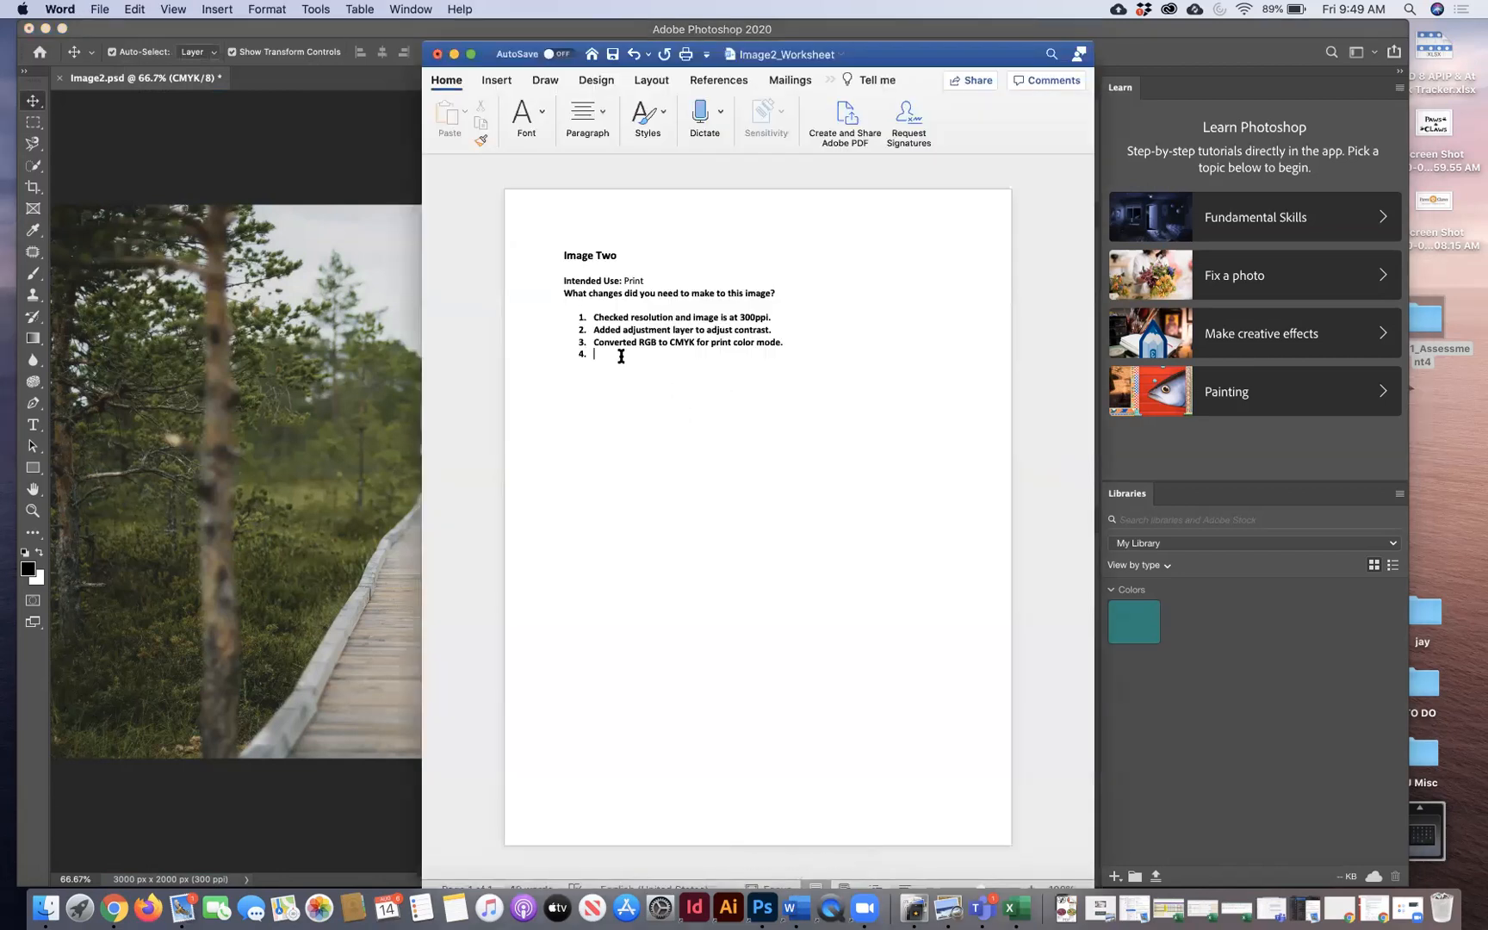
text(Export ou)
text(t as)
text( a Fl)
text(TIFF file for print.)
Step: Review the worksheet's intended use and four listed changes, checking them against the photo in Photoshop
drag(732, 354, 561, 357)
double_click(637, 280)
drag(590, 354, 738, 351)
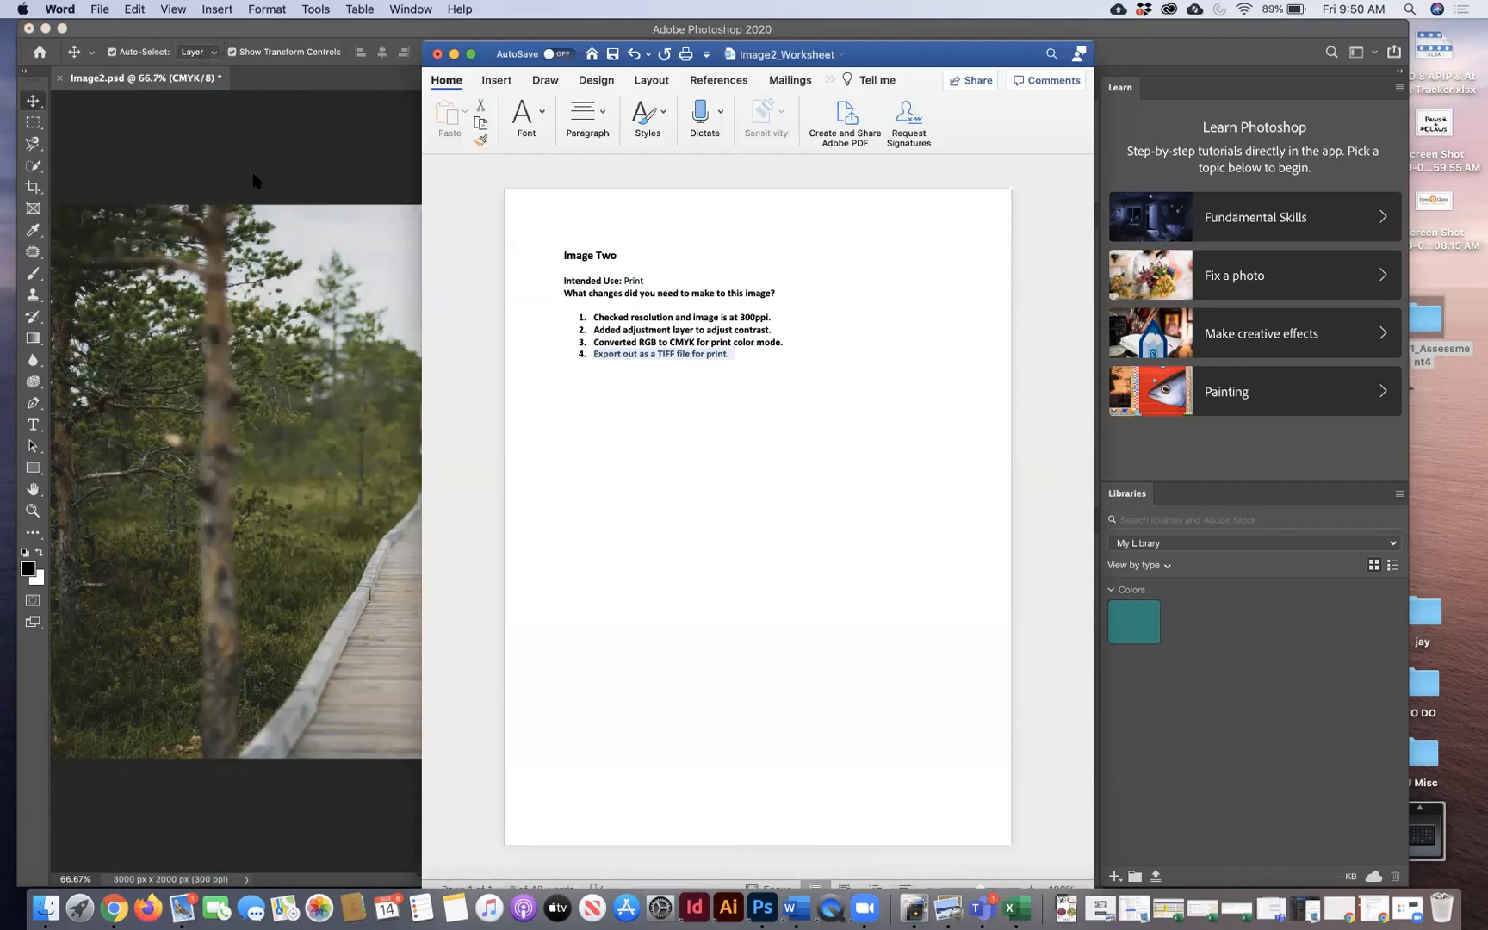
click(254, 177)
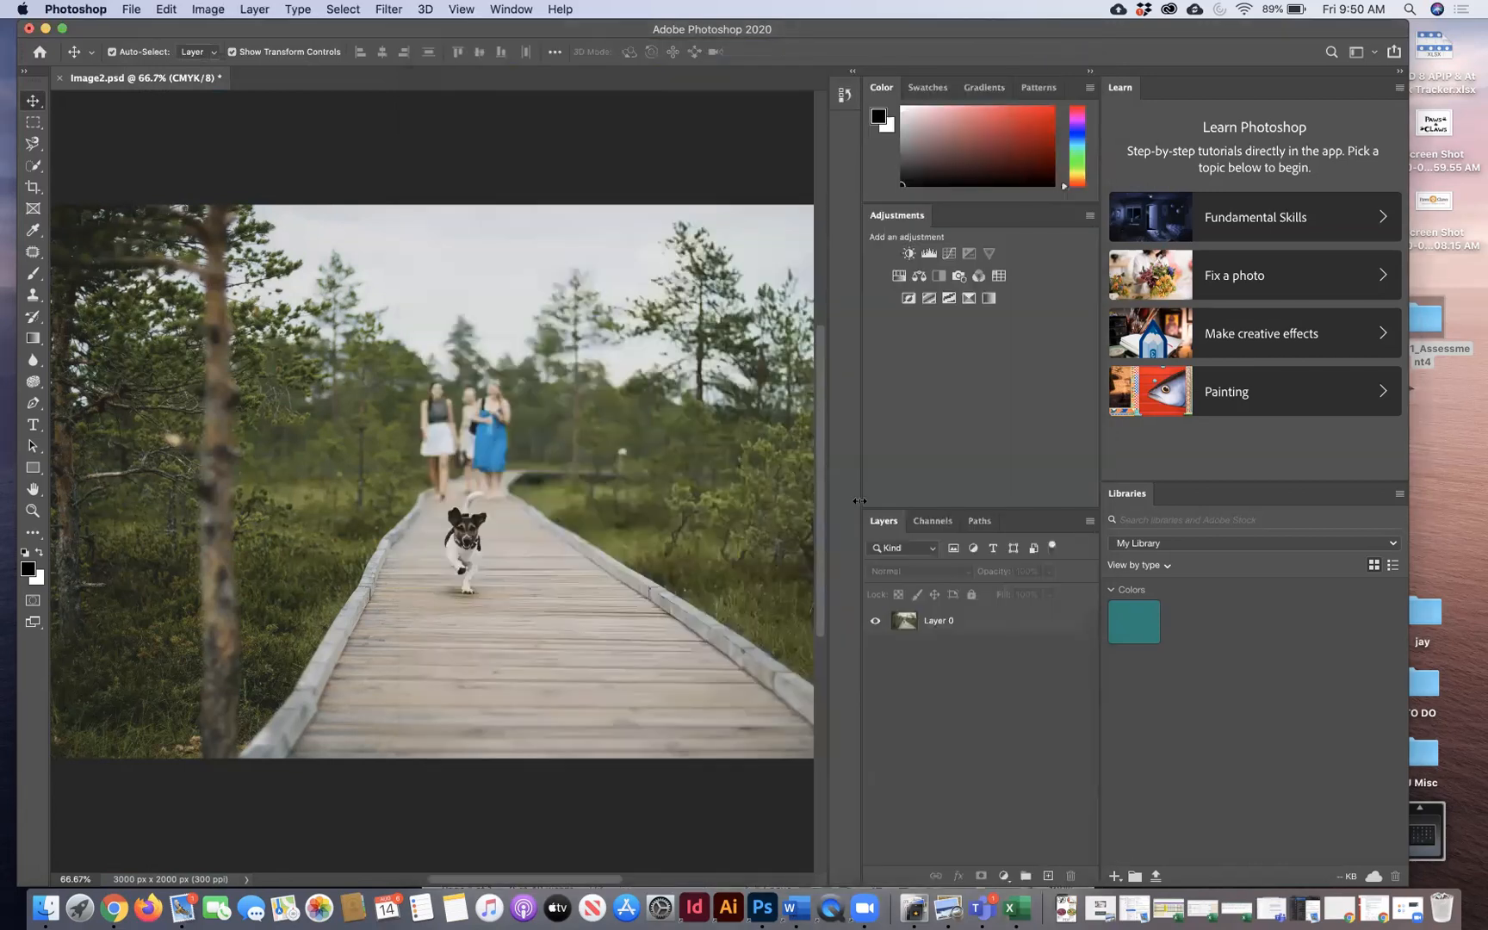
click(796, 906)
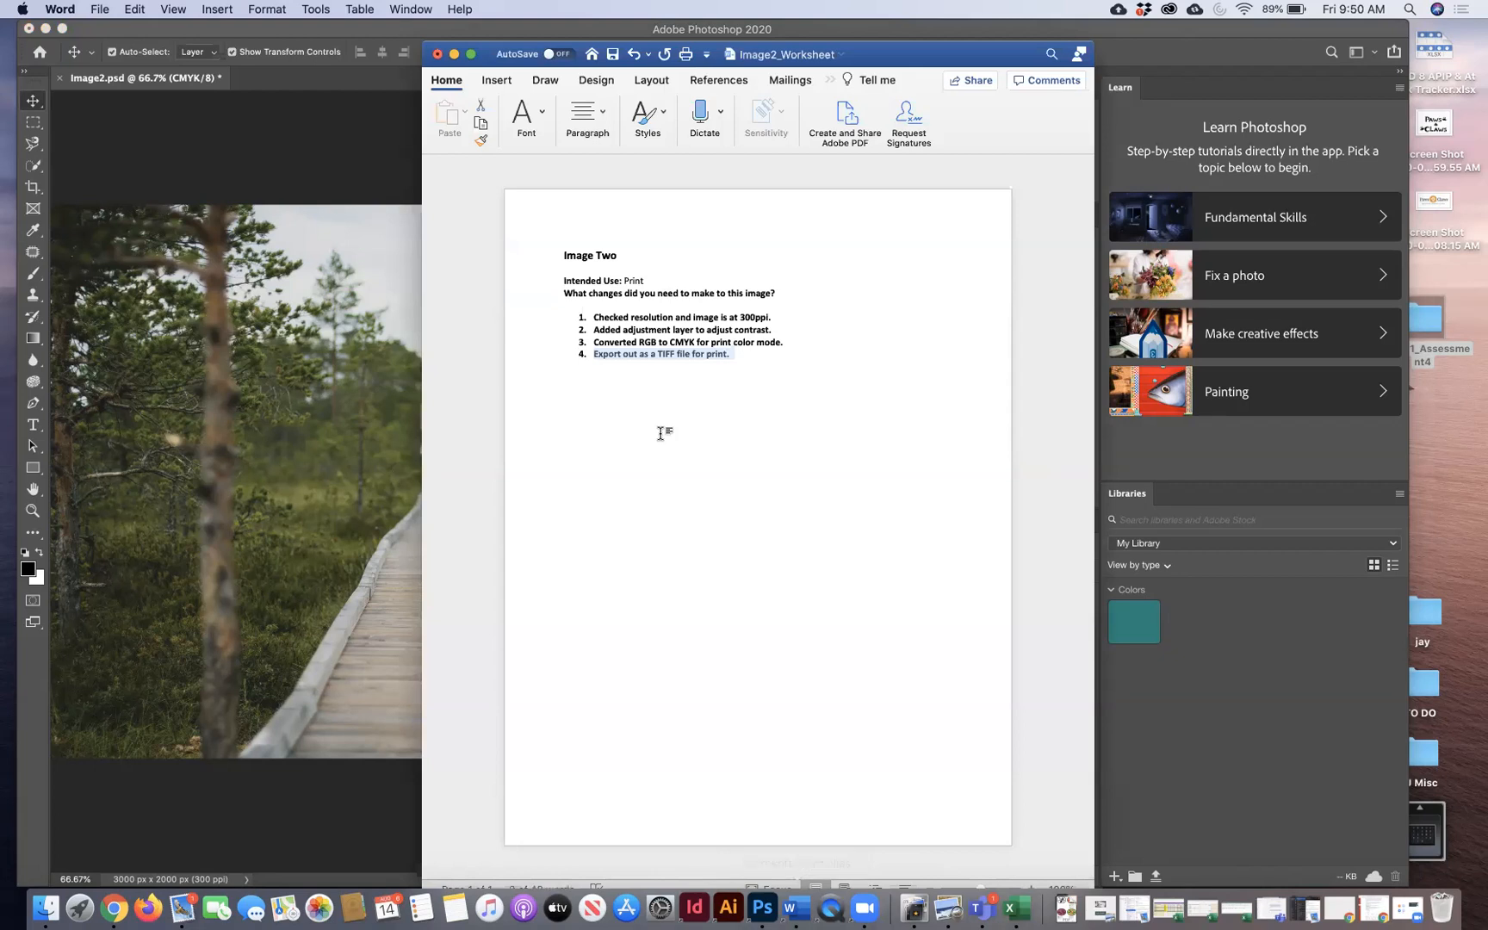
click(682, 360)
click(578, 353)
click(629, 279)
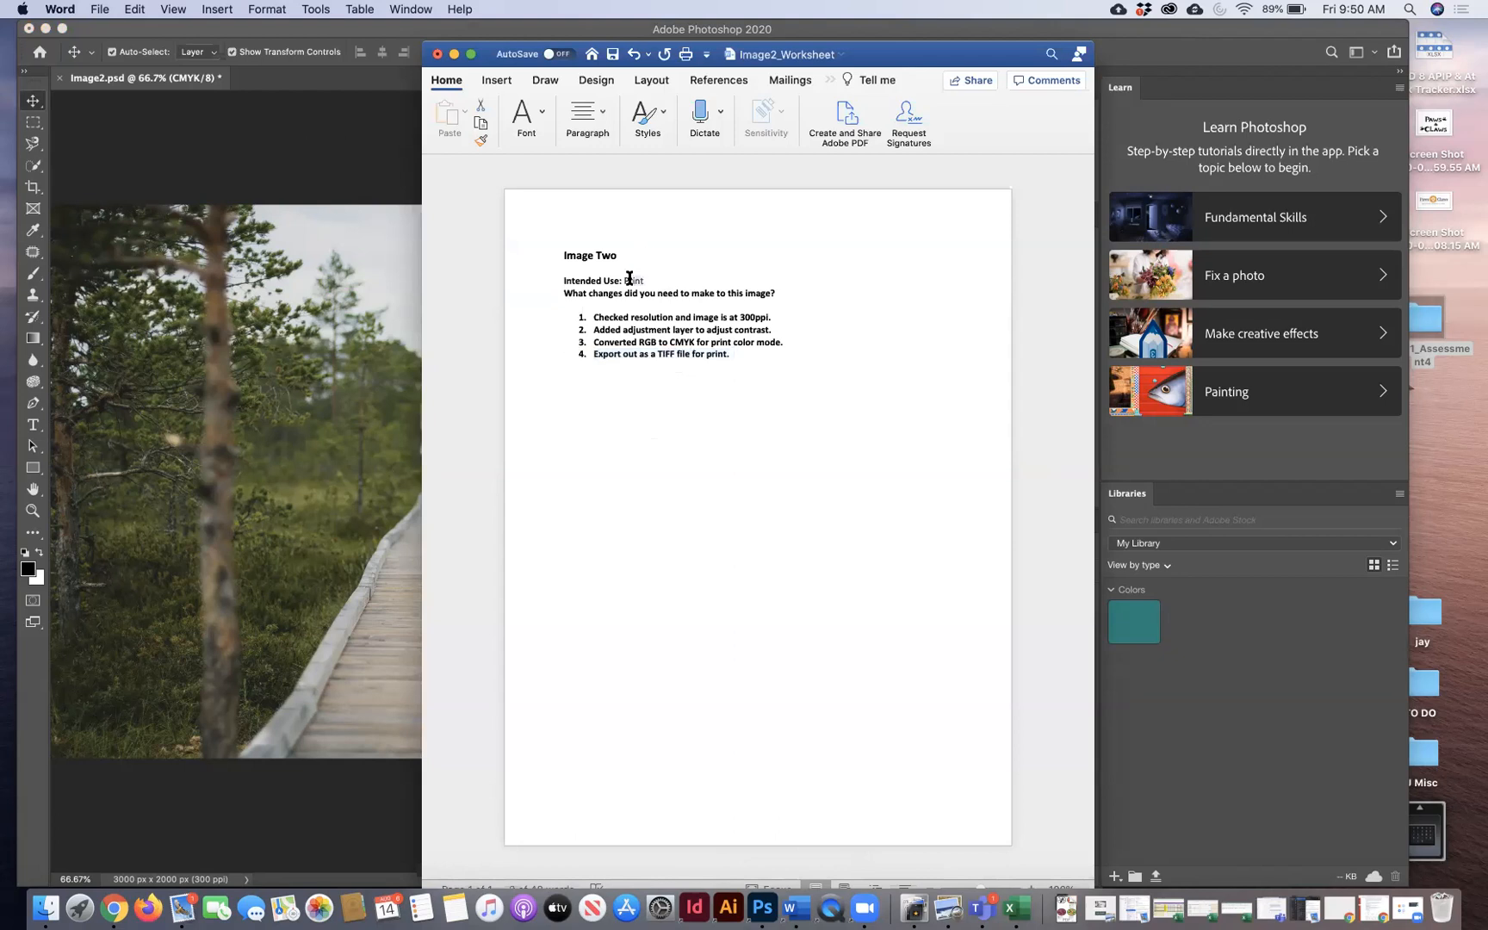
click(314, 178)
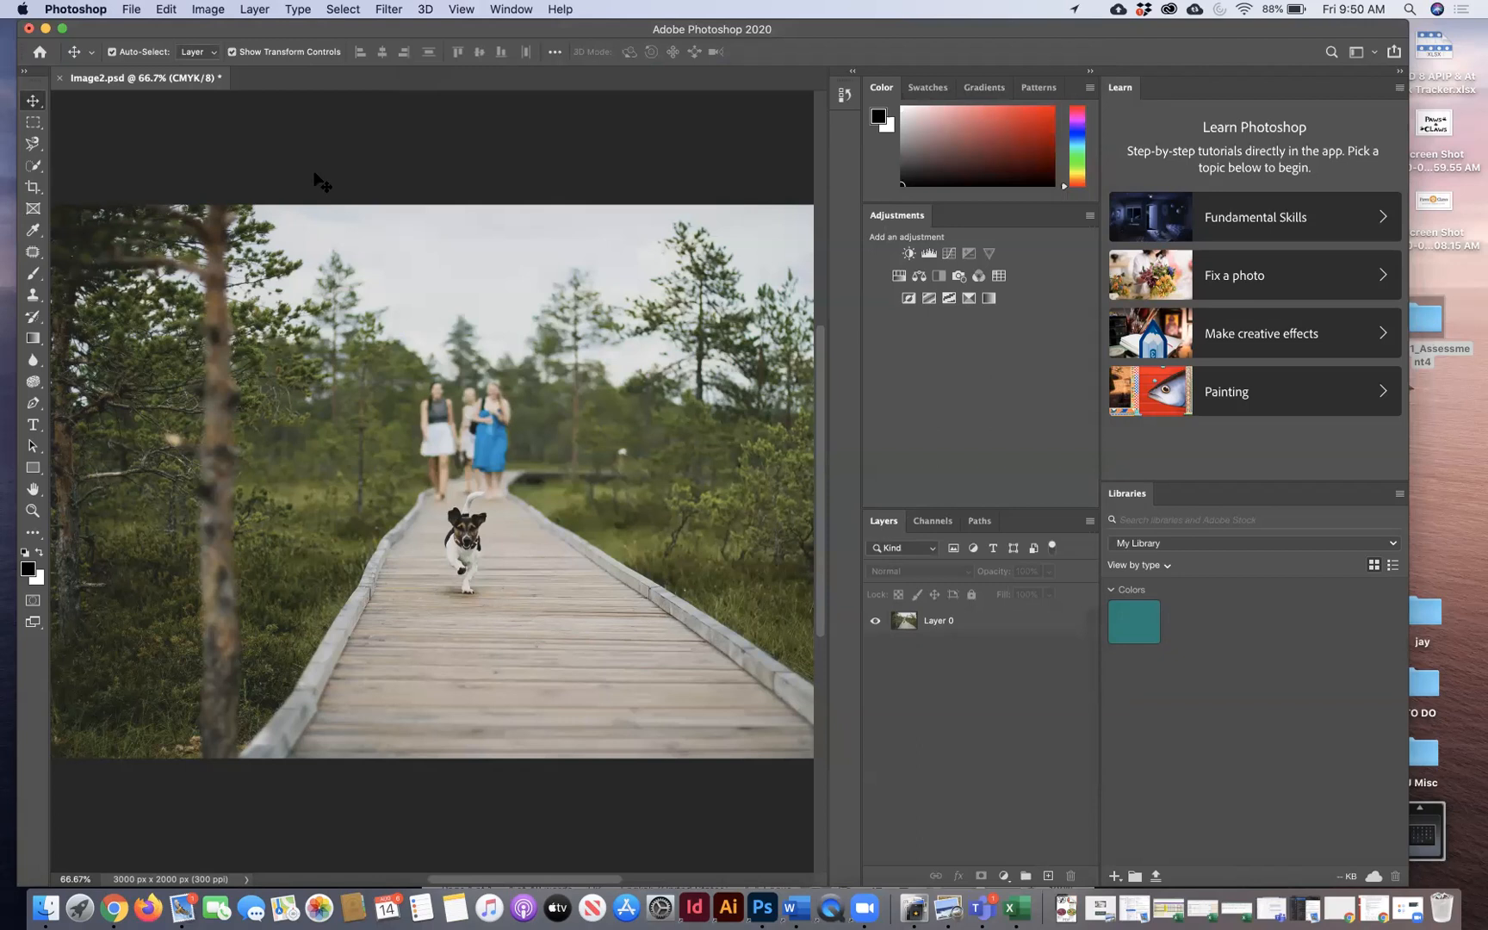
click(797, 908)
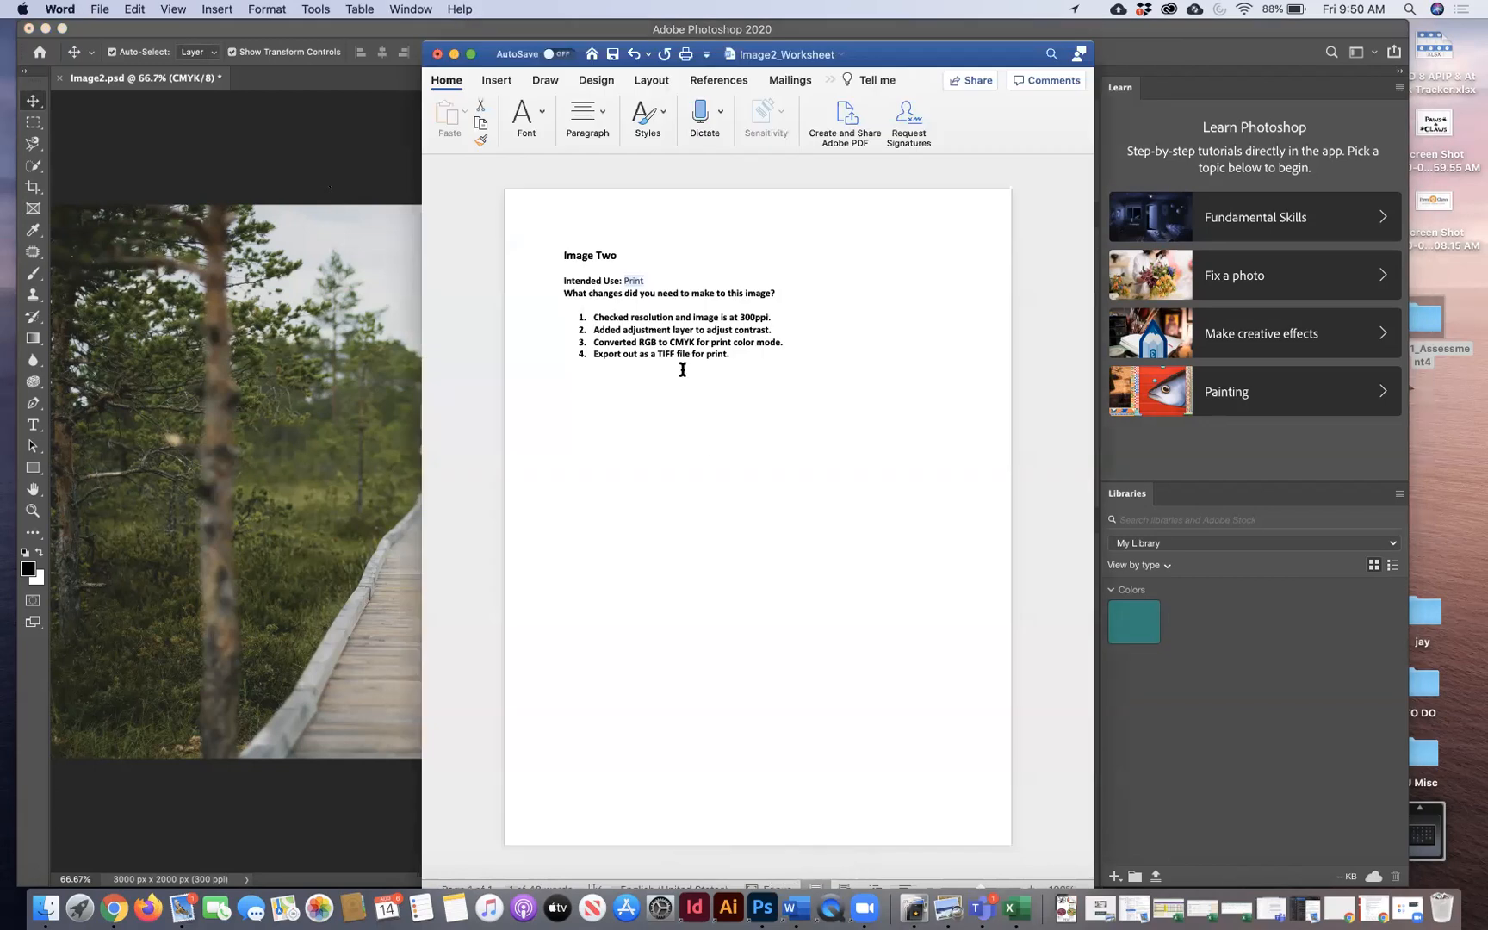
drag(774, 316, 741, 317)
triple_click(684, 331)
click(641, 344)
drag(642, 343, 737, 349)
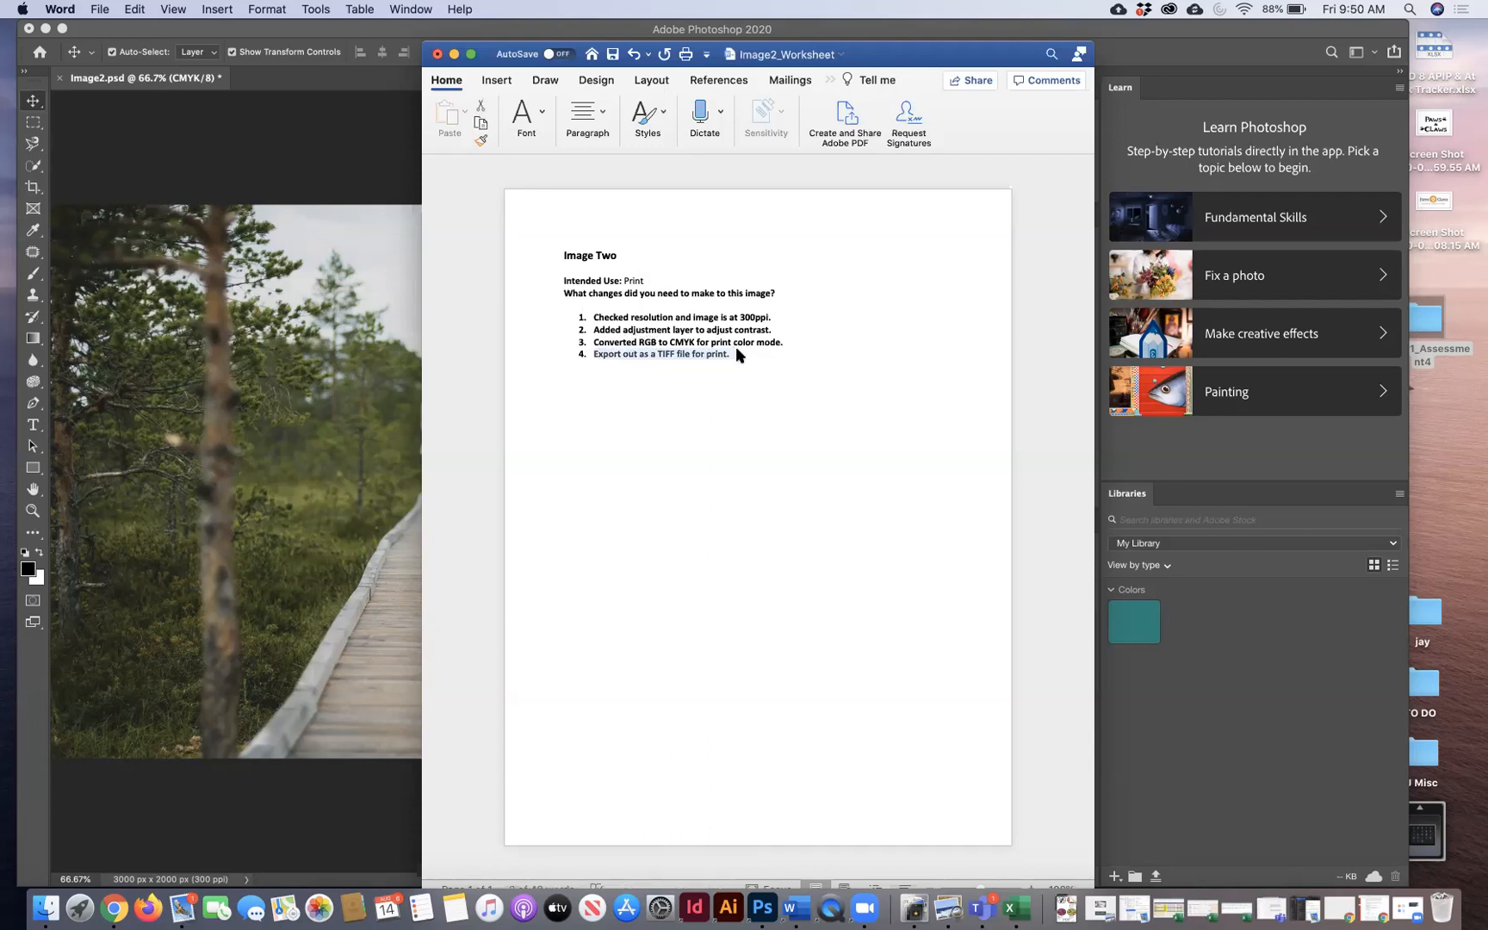
drag(623, 284, 647, 283)
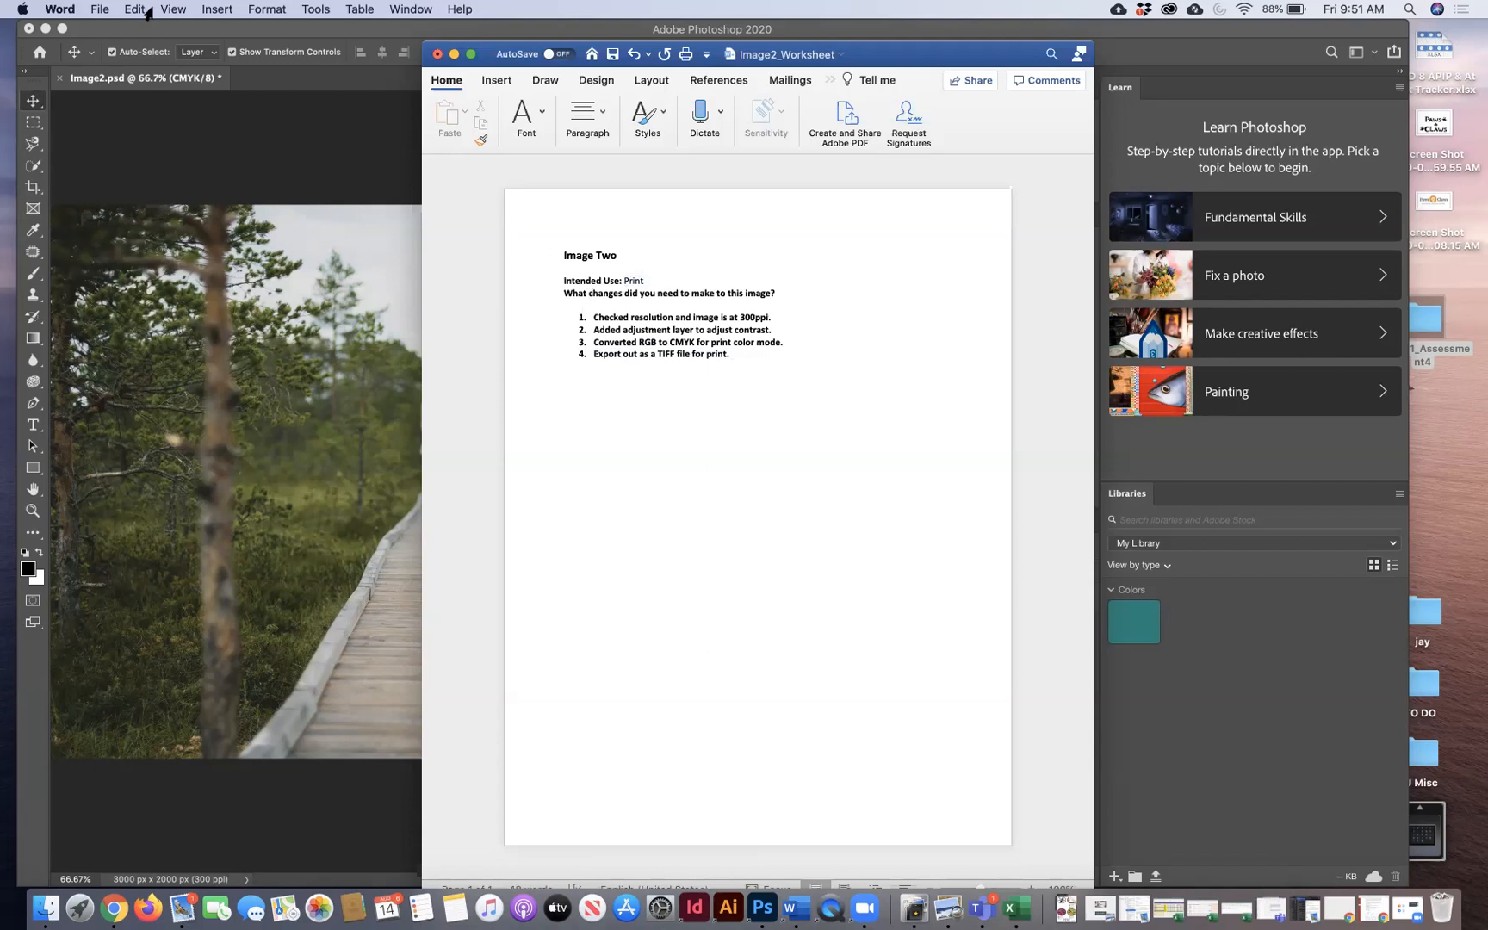
Step: Save the Image2 worksheet in Word, then return to Photoshop and save Image2.psd
click(100, 9)
click(121, 119)
click(353, 142)
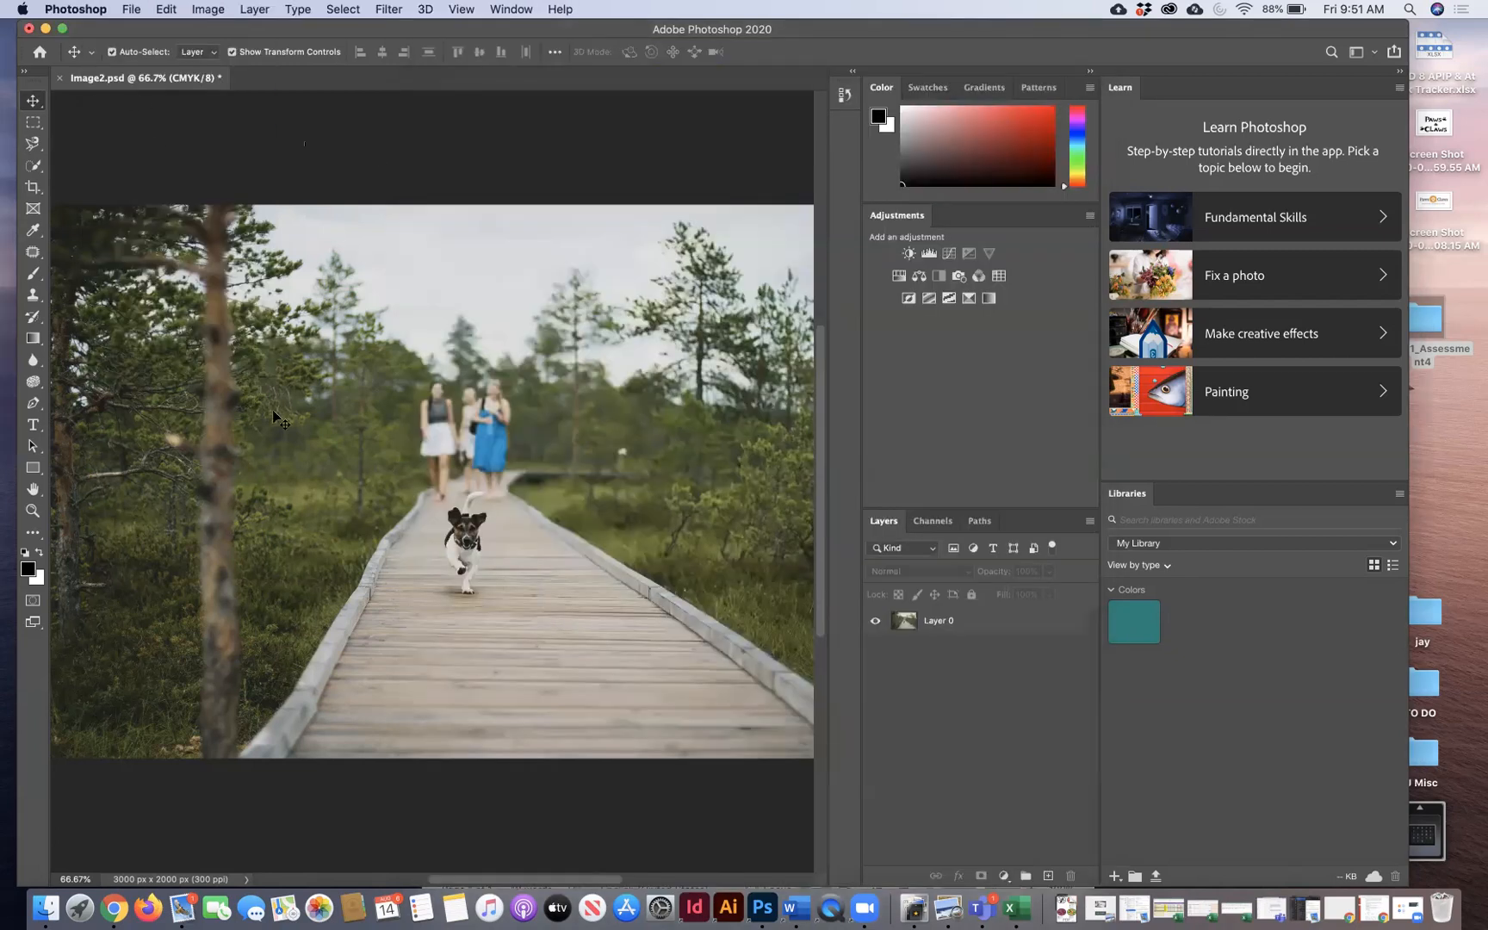
click(131, 10)
click(147, 180)
Step: Open the DGD101_Assessment4 folder from the desktop in Finder and look through the contents of its Image subfolders
drag(1279, 30, 1146, 24)
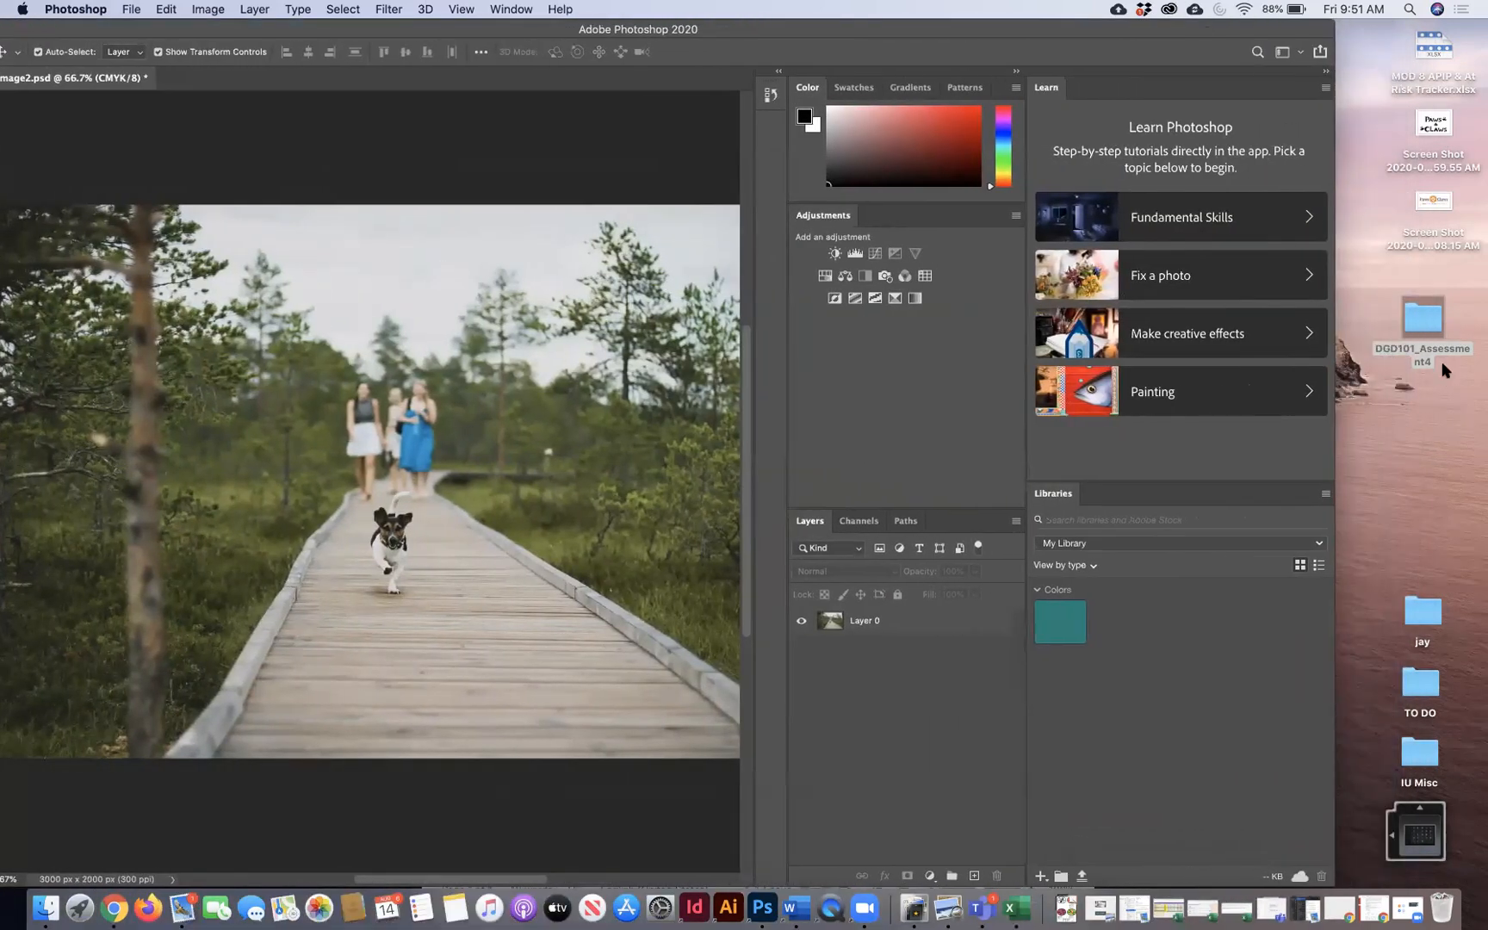
double_click(1429, 332)
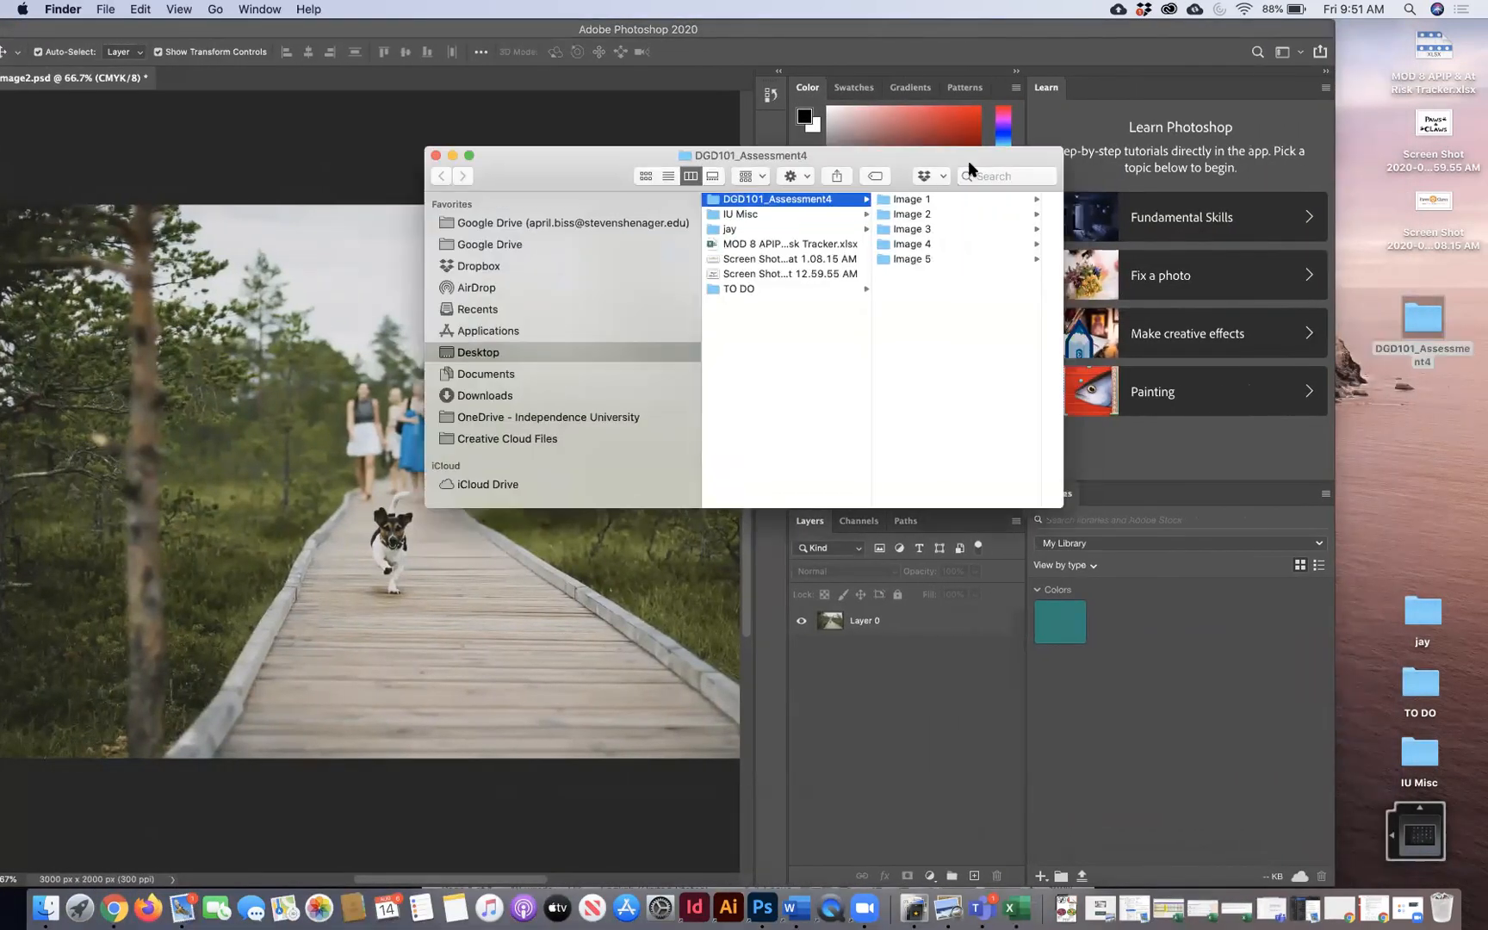
drag(780, 202, 744, 212)
click(605, 241)
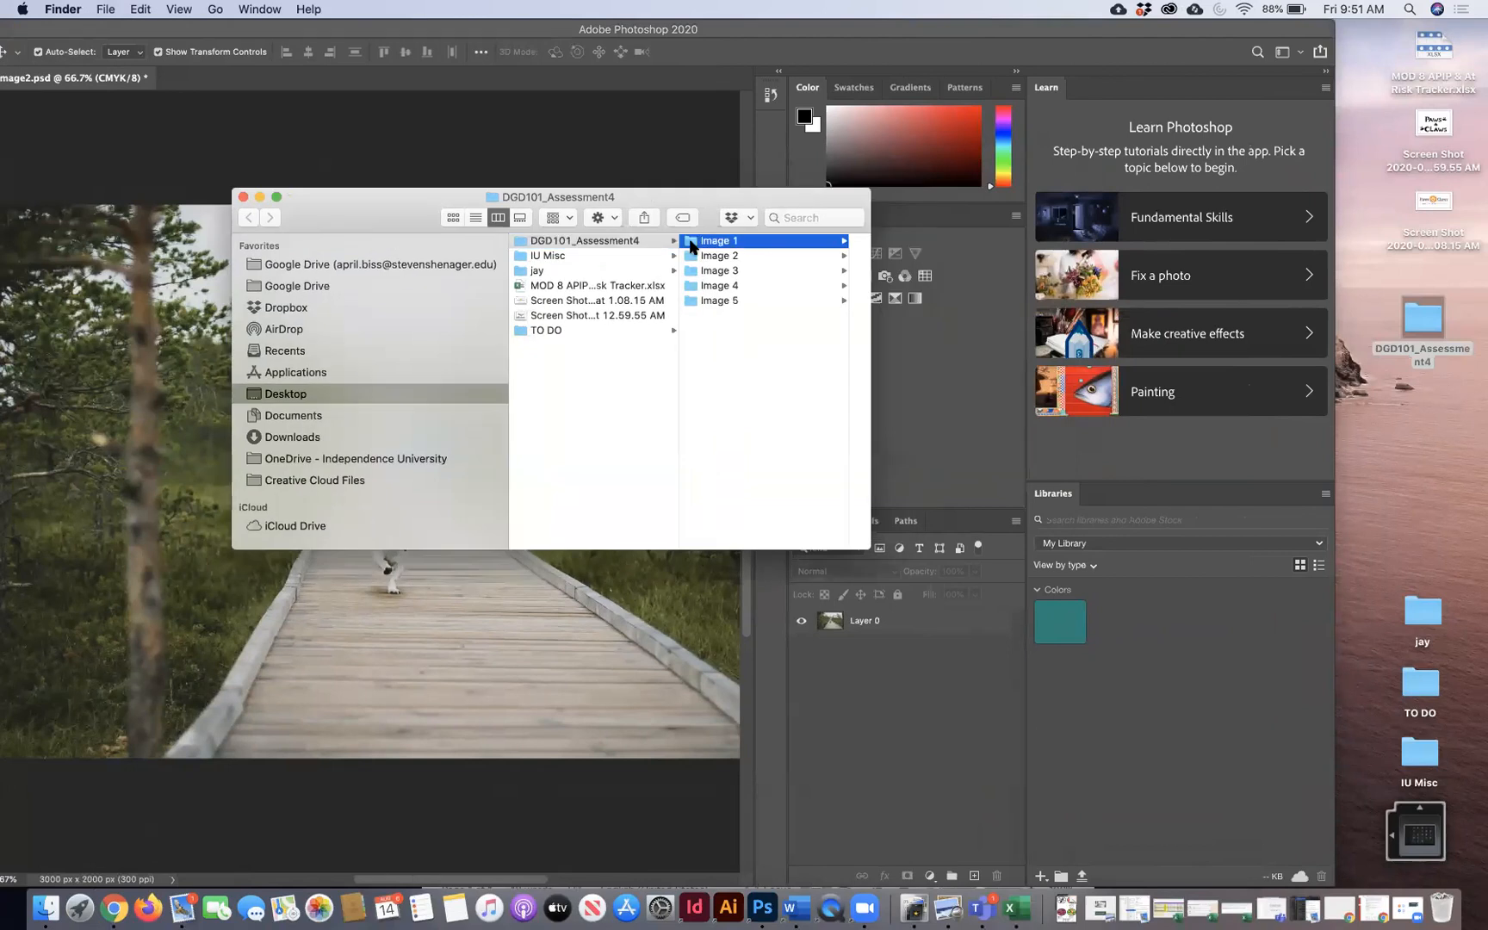
key(Down)
key(Down)
key(Down)
key(Down)
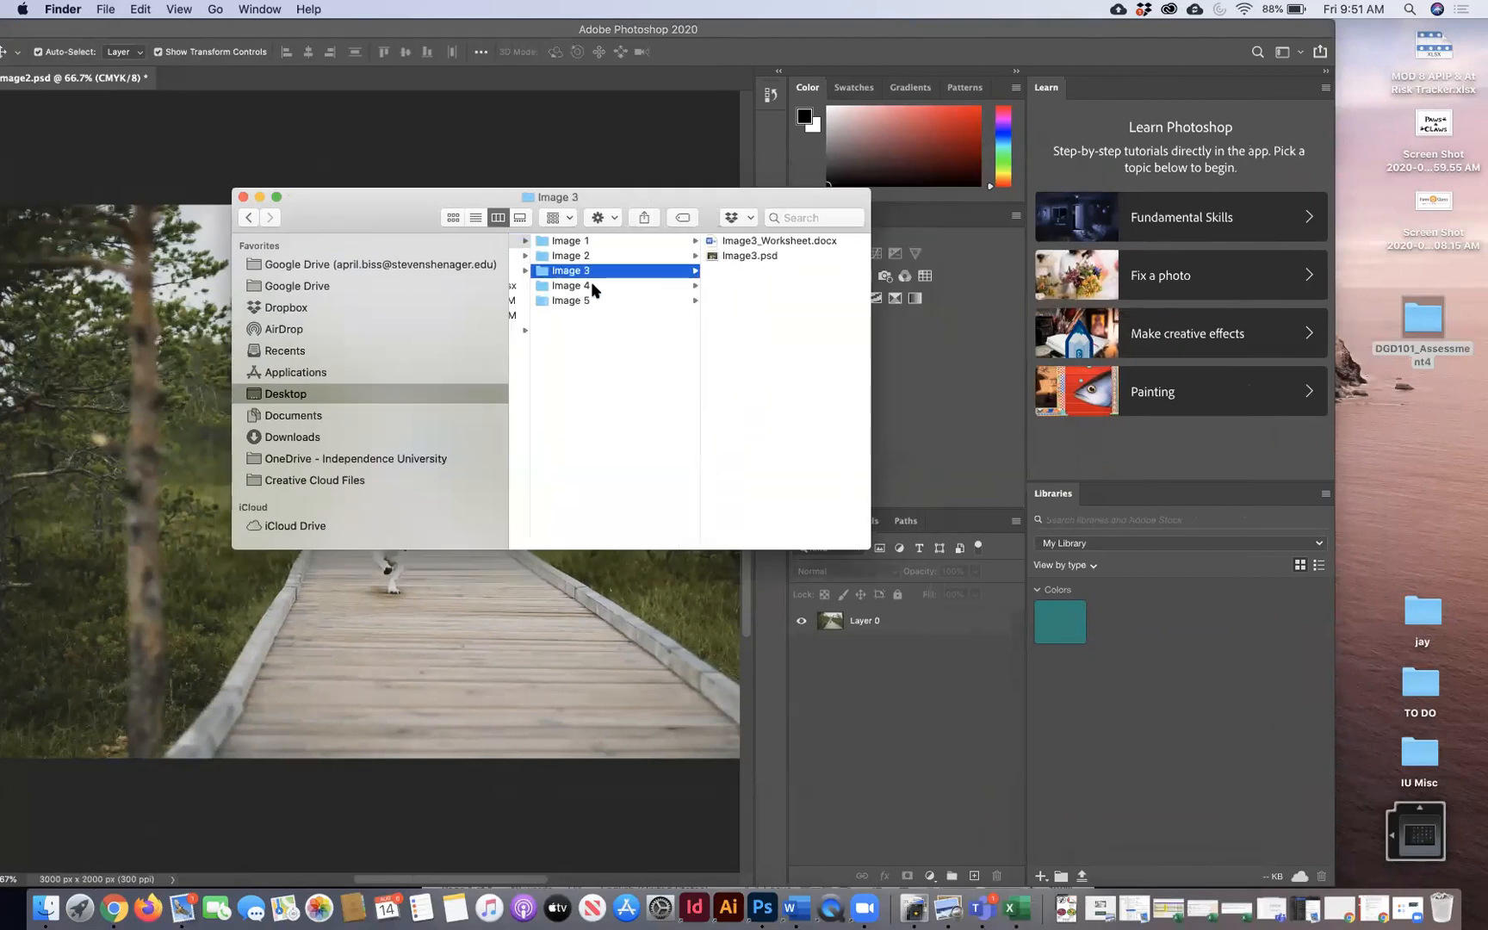
Step: Compare the file sizes of Image2.psd and Image2.jpg in the Image 2 folder, enlarging the Finder window to show more file details
click(590, 257)
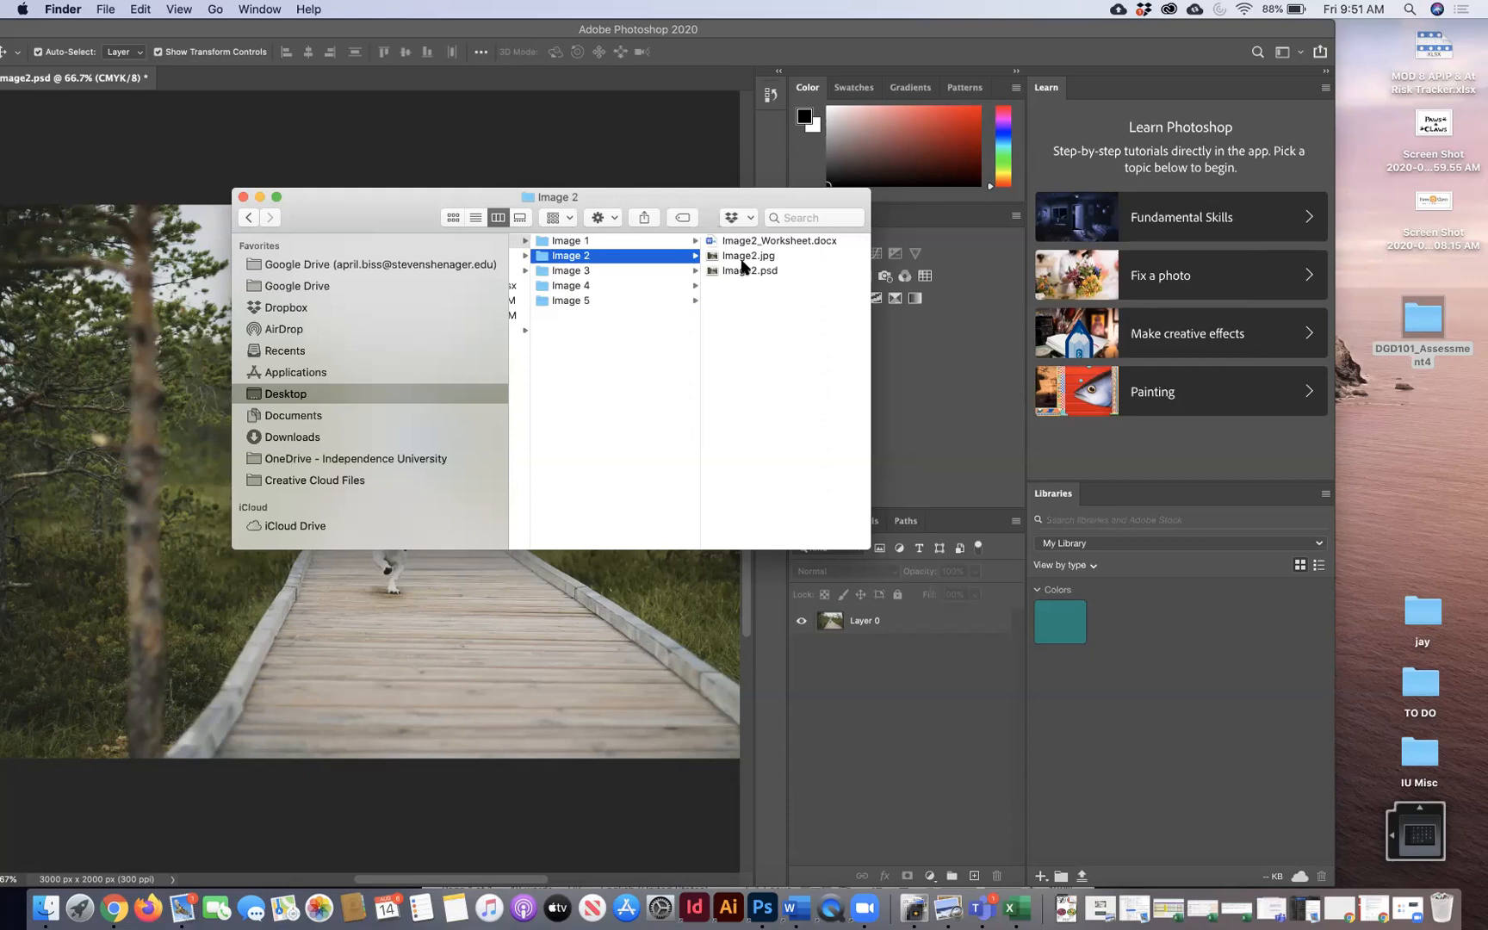
click(743, 271)
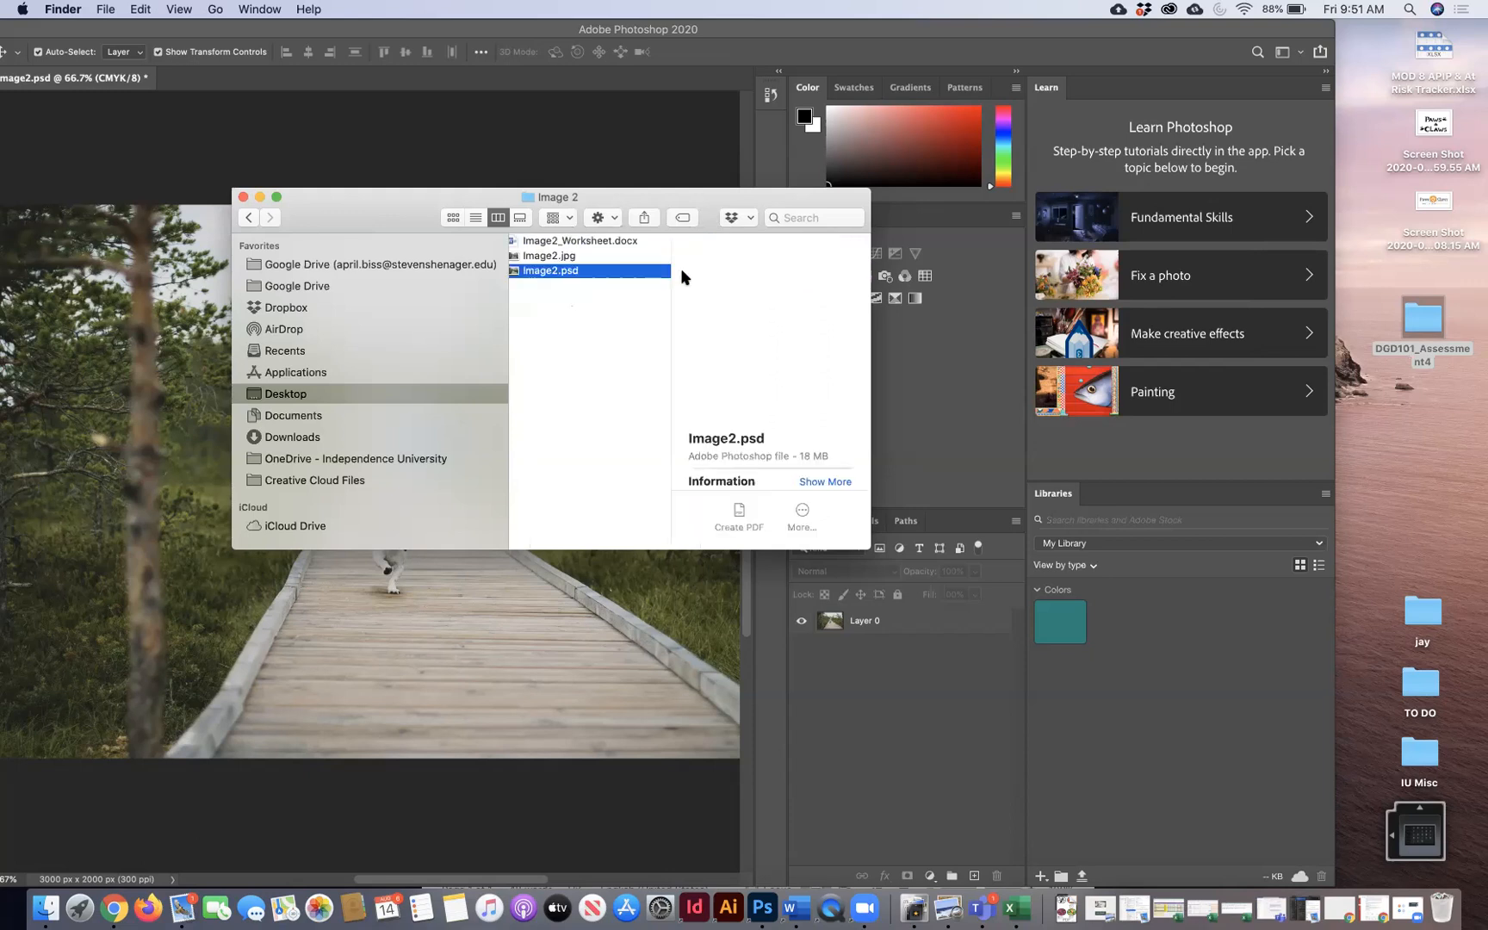
drag(800, 458, 832, 457)
click(577, 255)
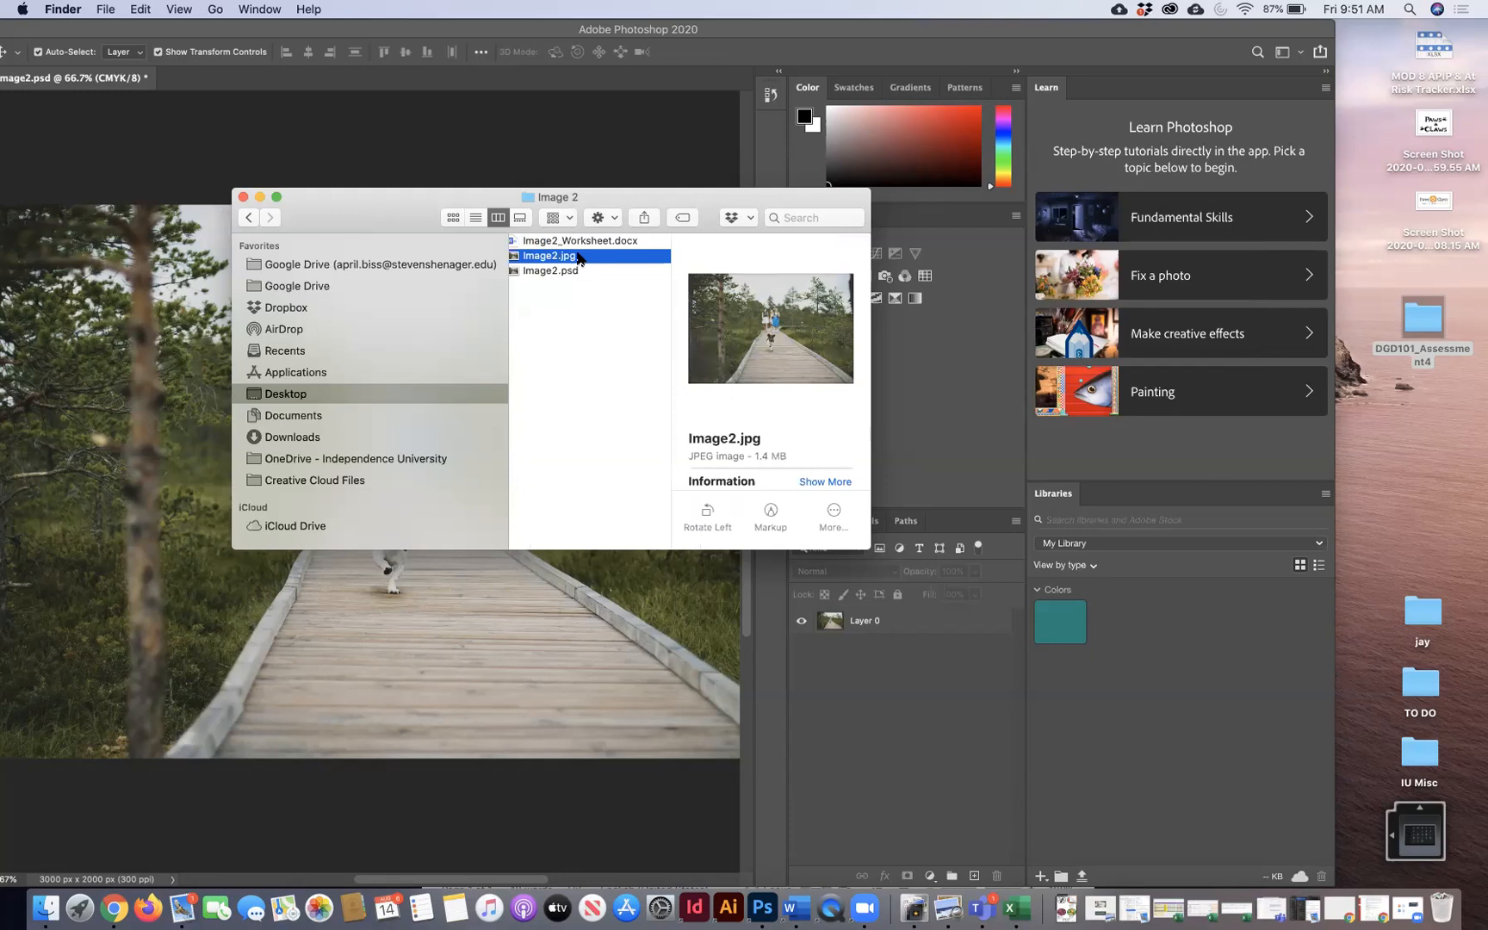
drag(755, 457, 787, 457)
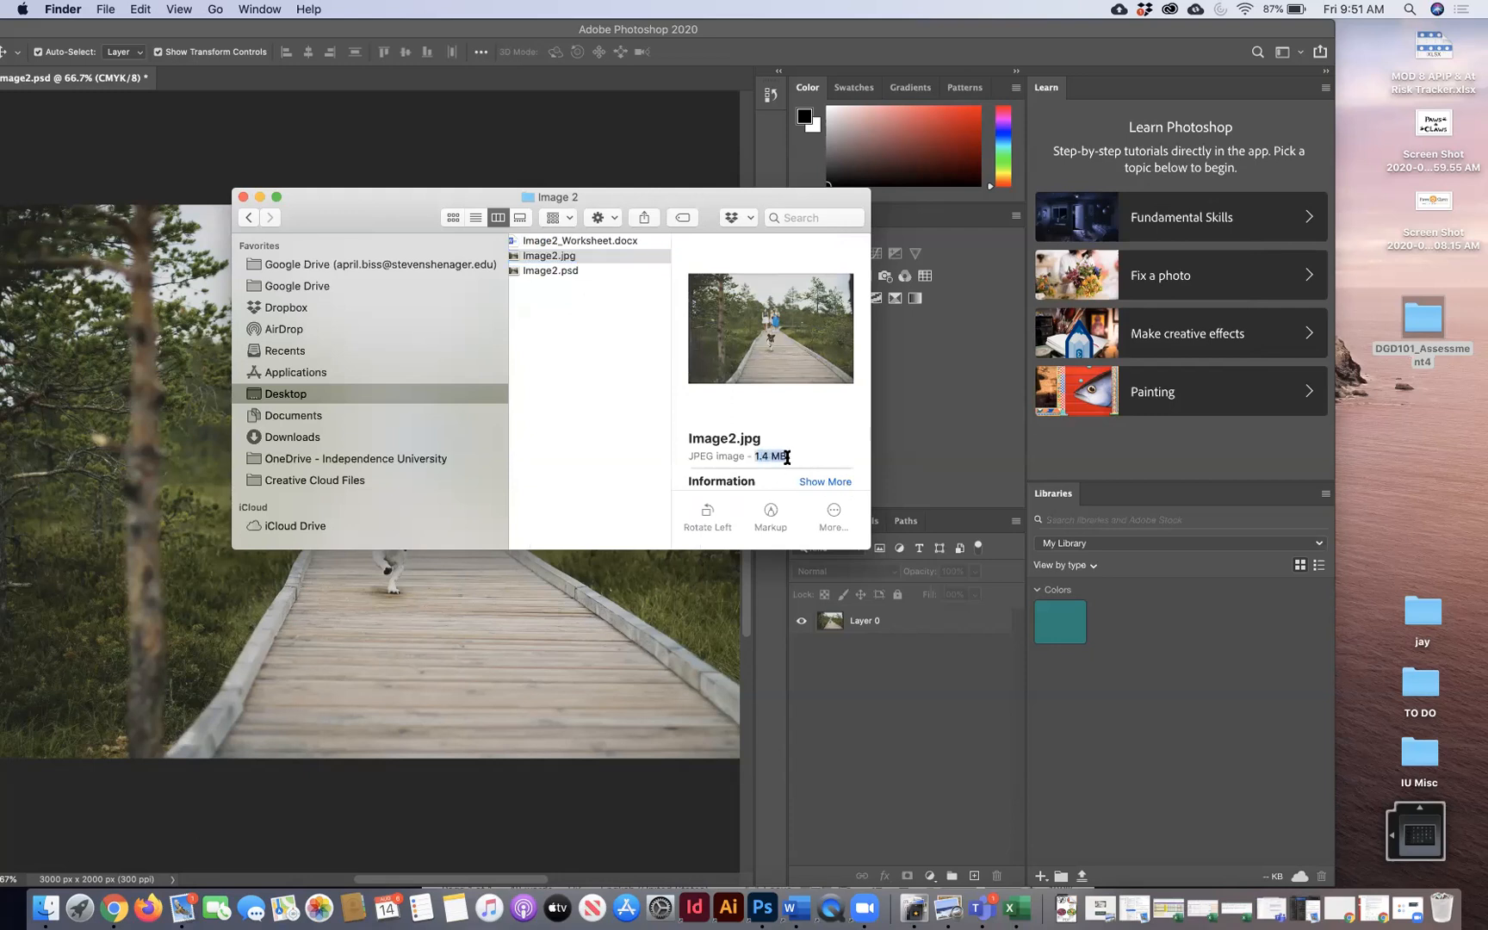
drag(869, 555, 1120, 770)
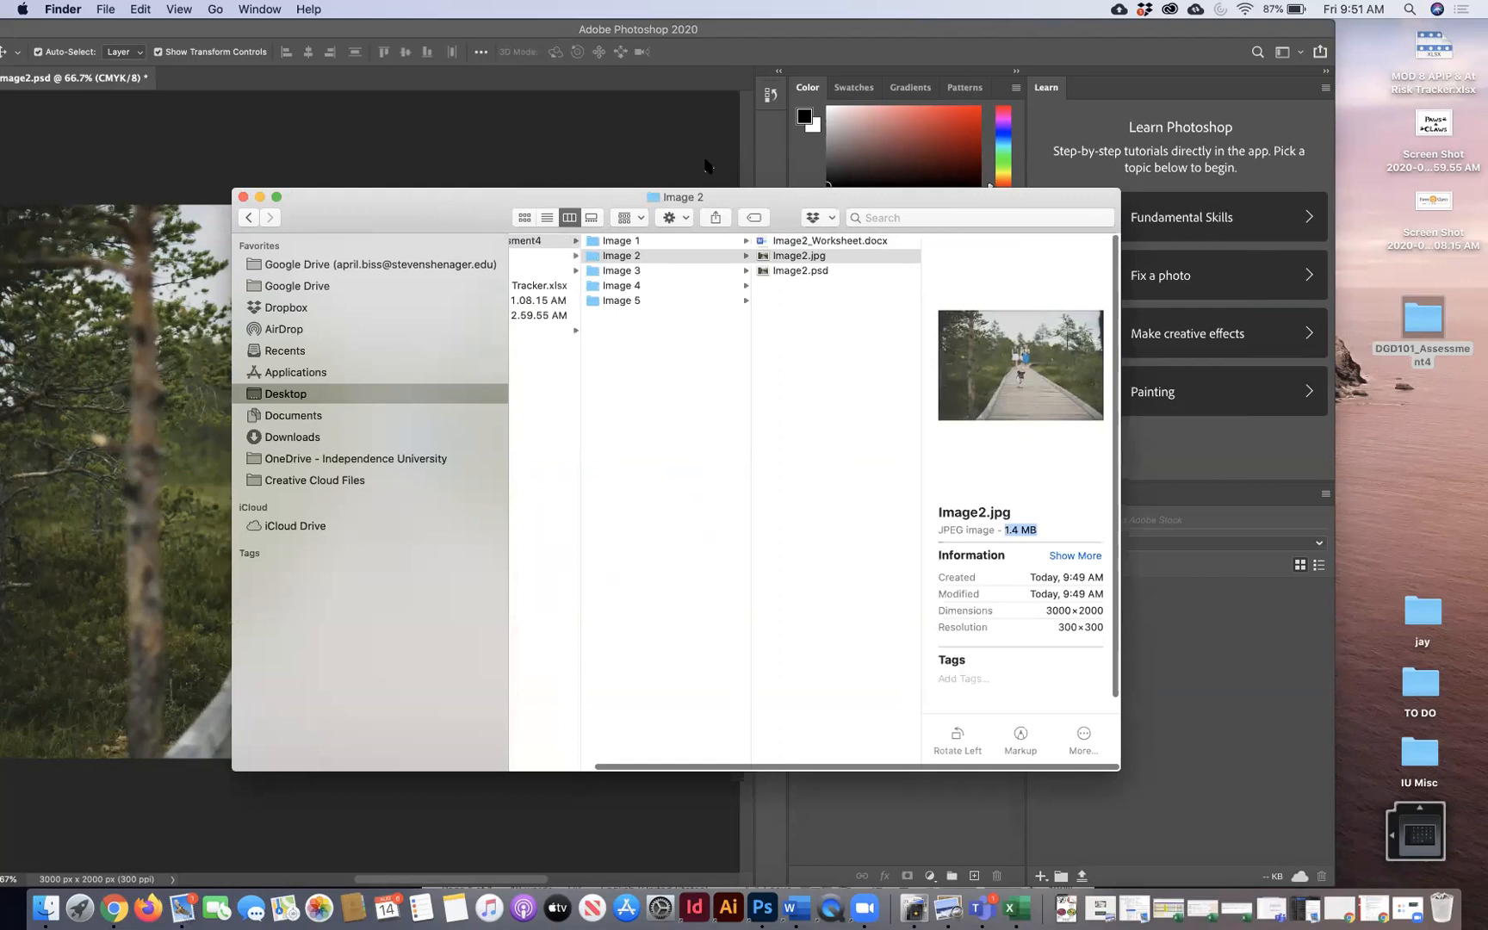
Step: Return to Photoshop and save the photo as a TIFF in the Image 2 folder, with no image compression and layers included
click(623, 139)
click(127, 9)
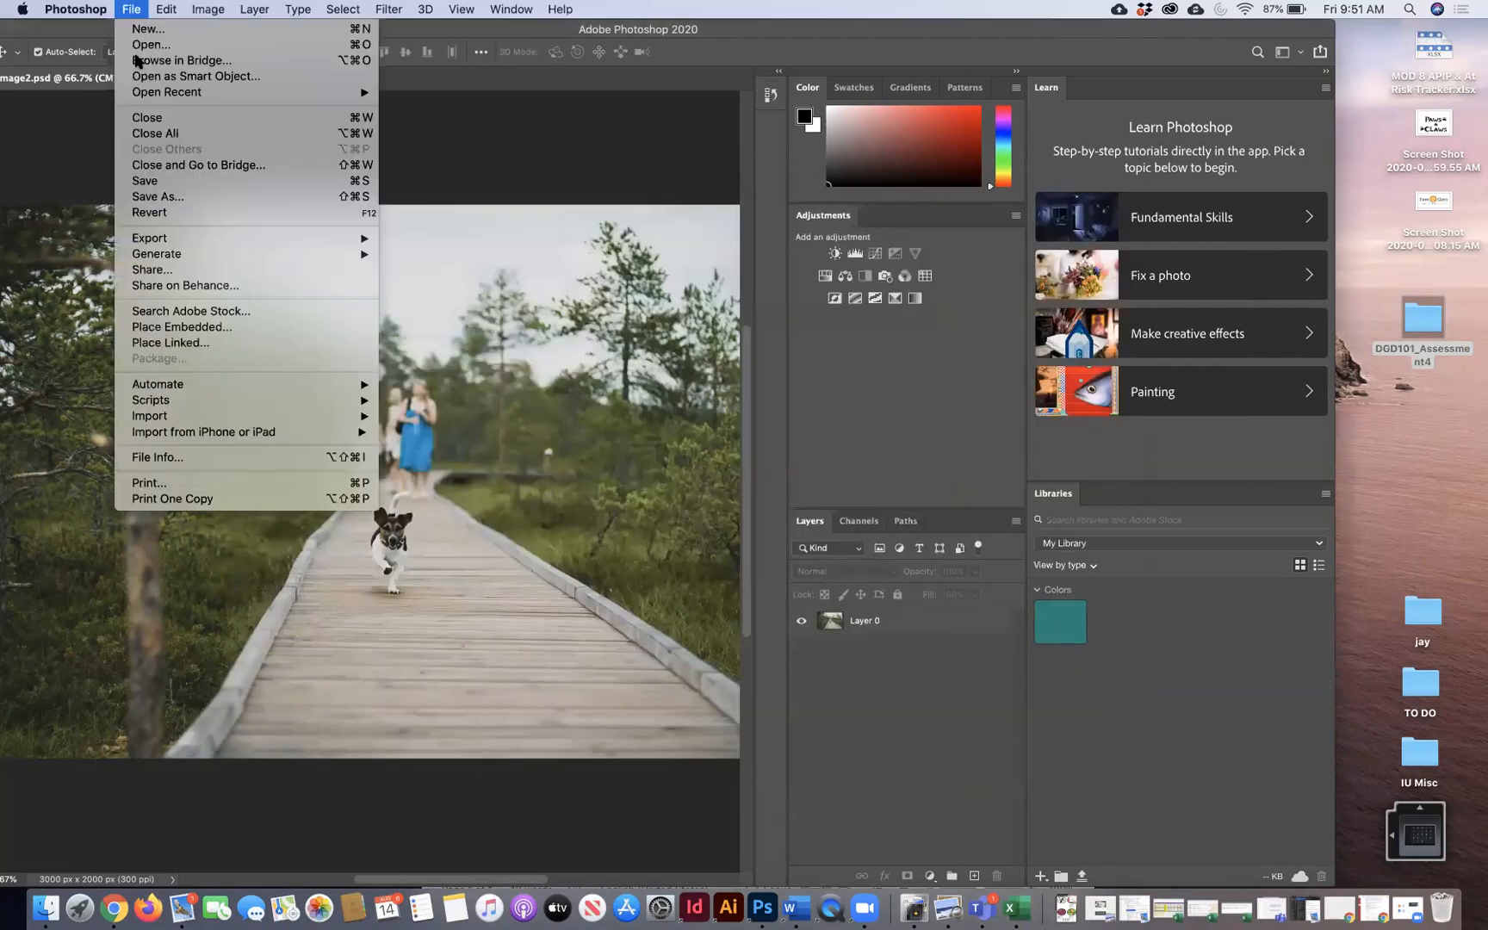
click(148, 197)
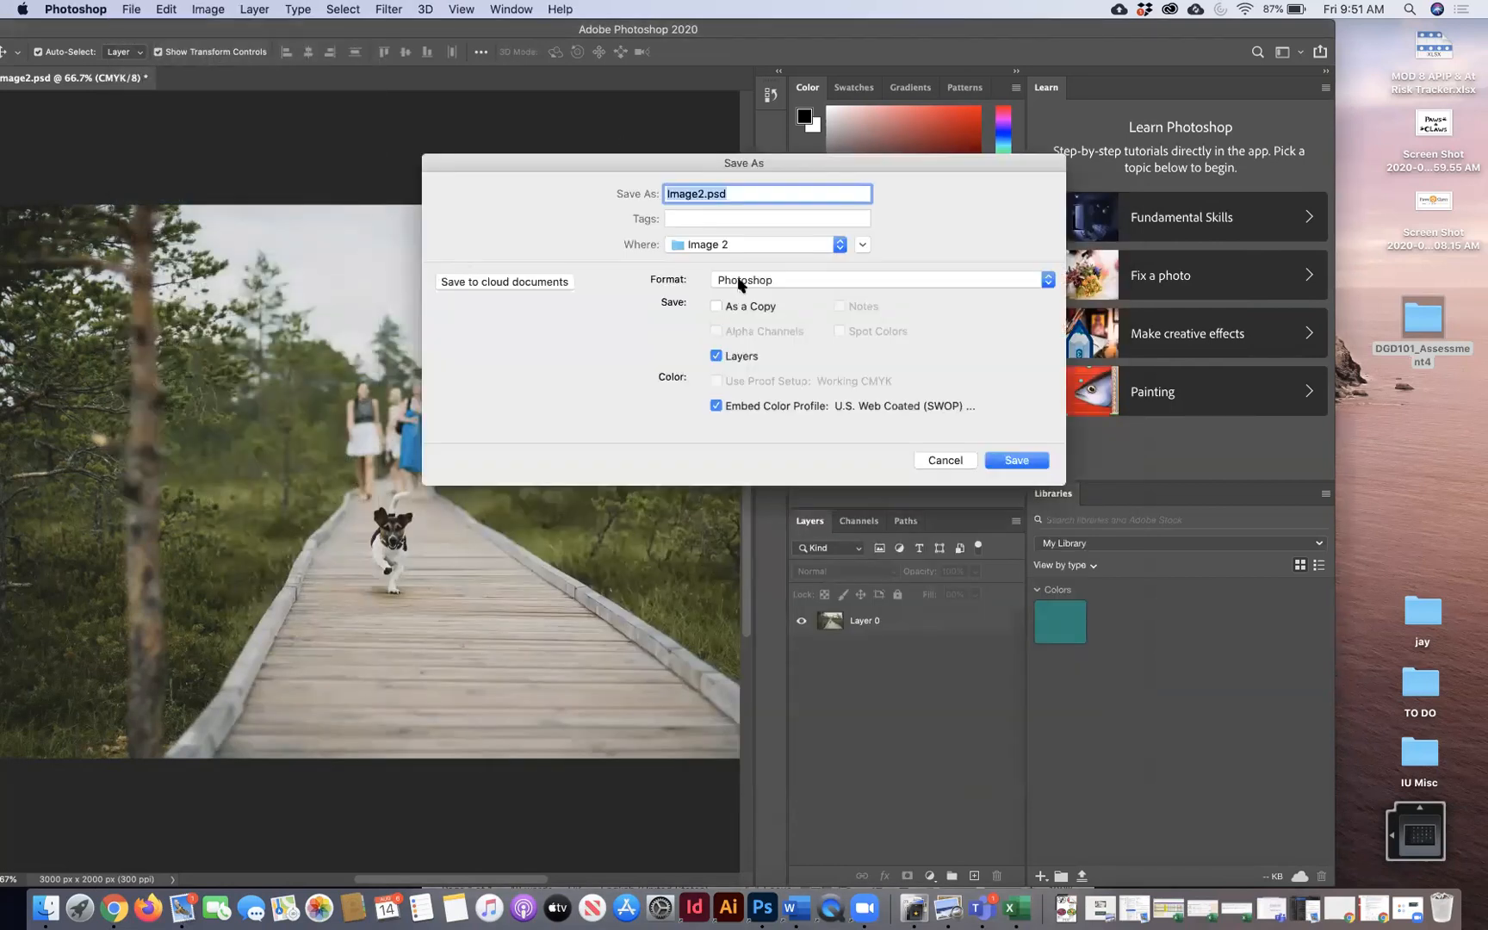
click(734, 281)
click(745, 431)
click(1018, 465)
click(962, 349)
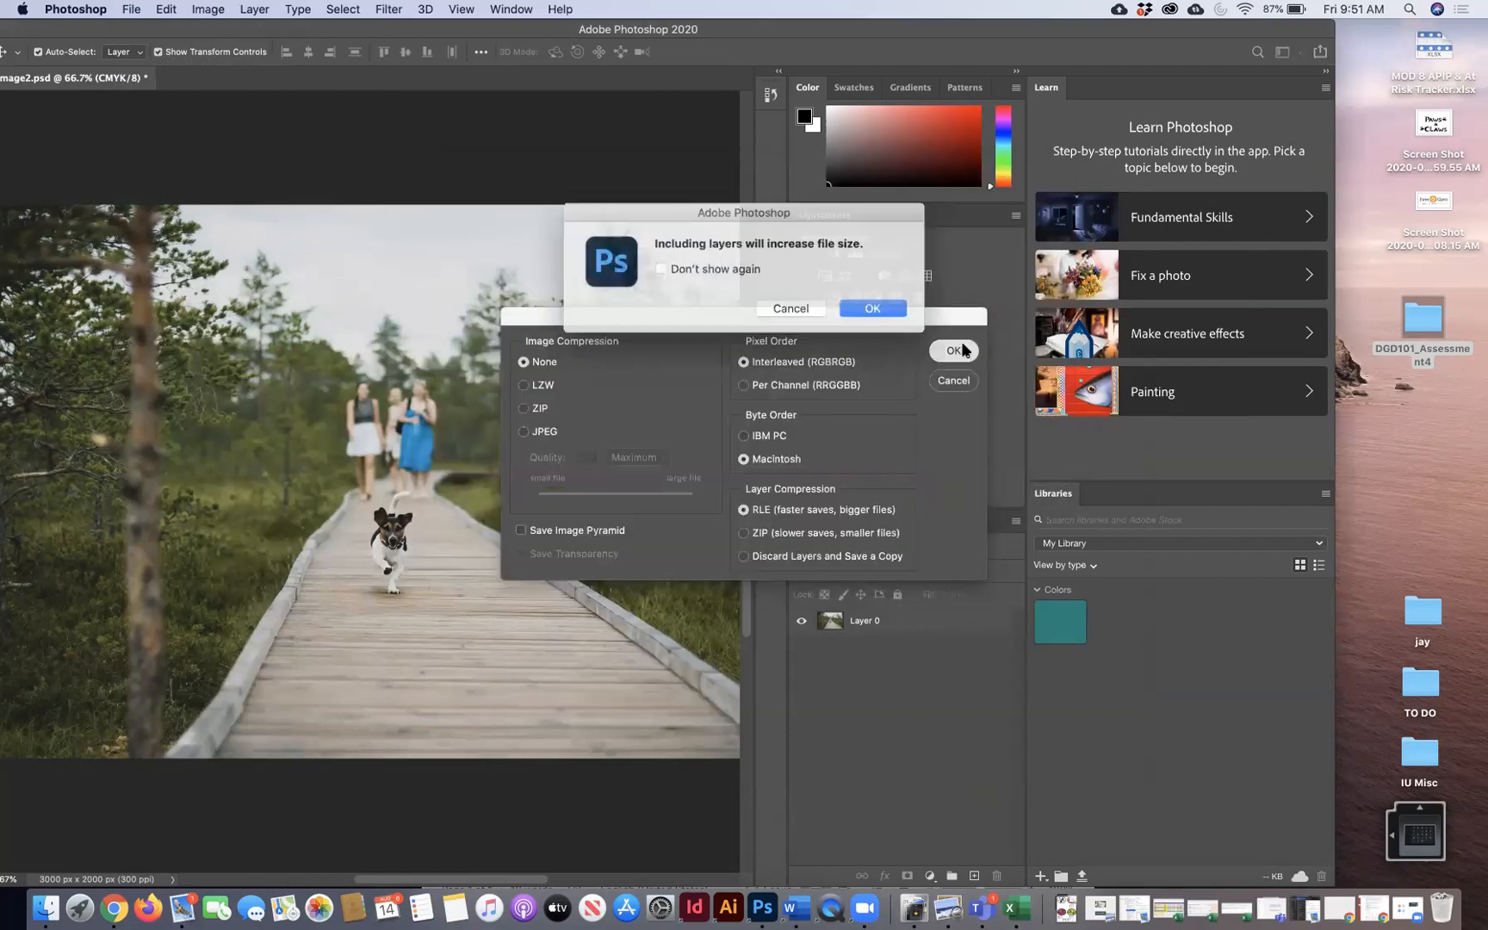
click(868, 309)
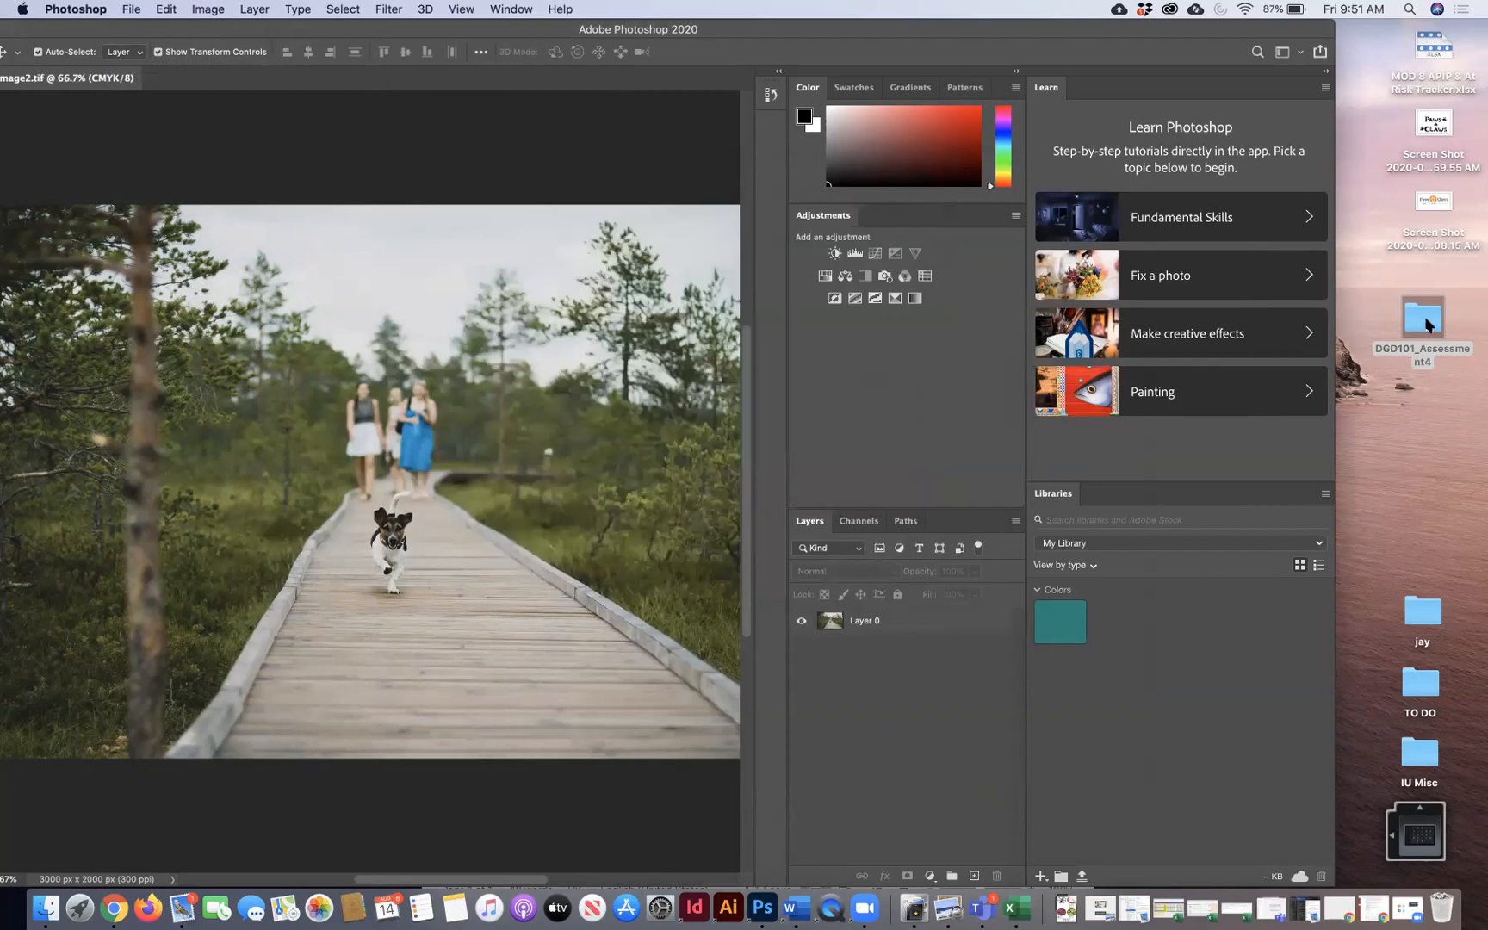
Step: Reopen DGD101_Assessment4 in Finder and examine the size of Image2.tif in the Image 2 folder against the JPEG and PSD files
double_click(1423, 319)
click(750, 272)
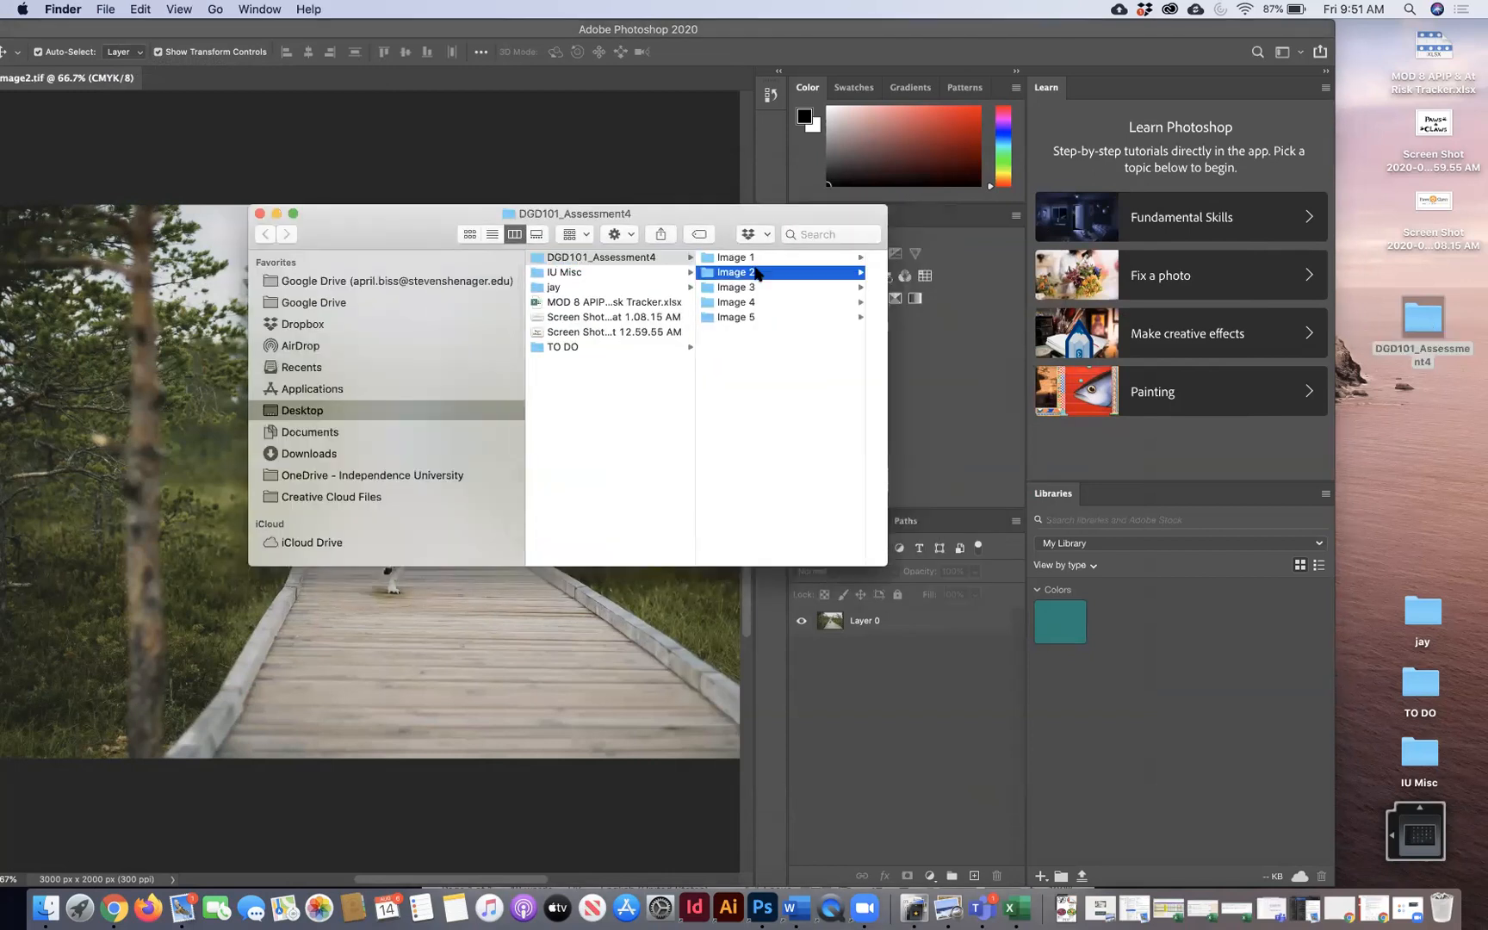
click(762, 302)
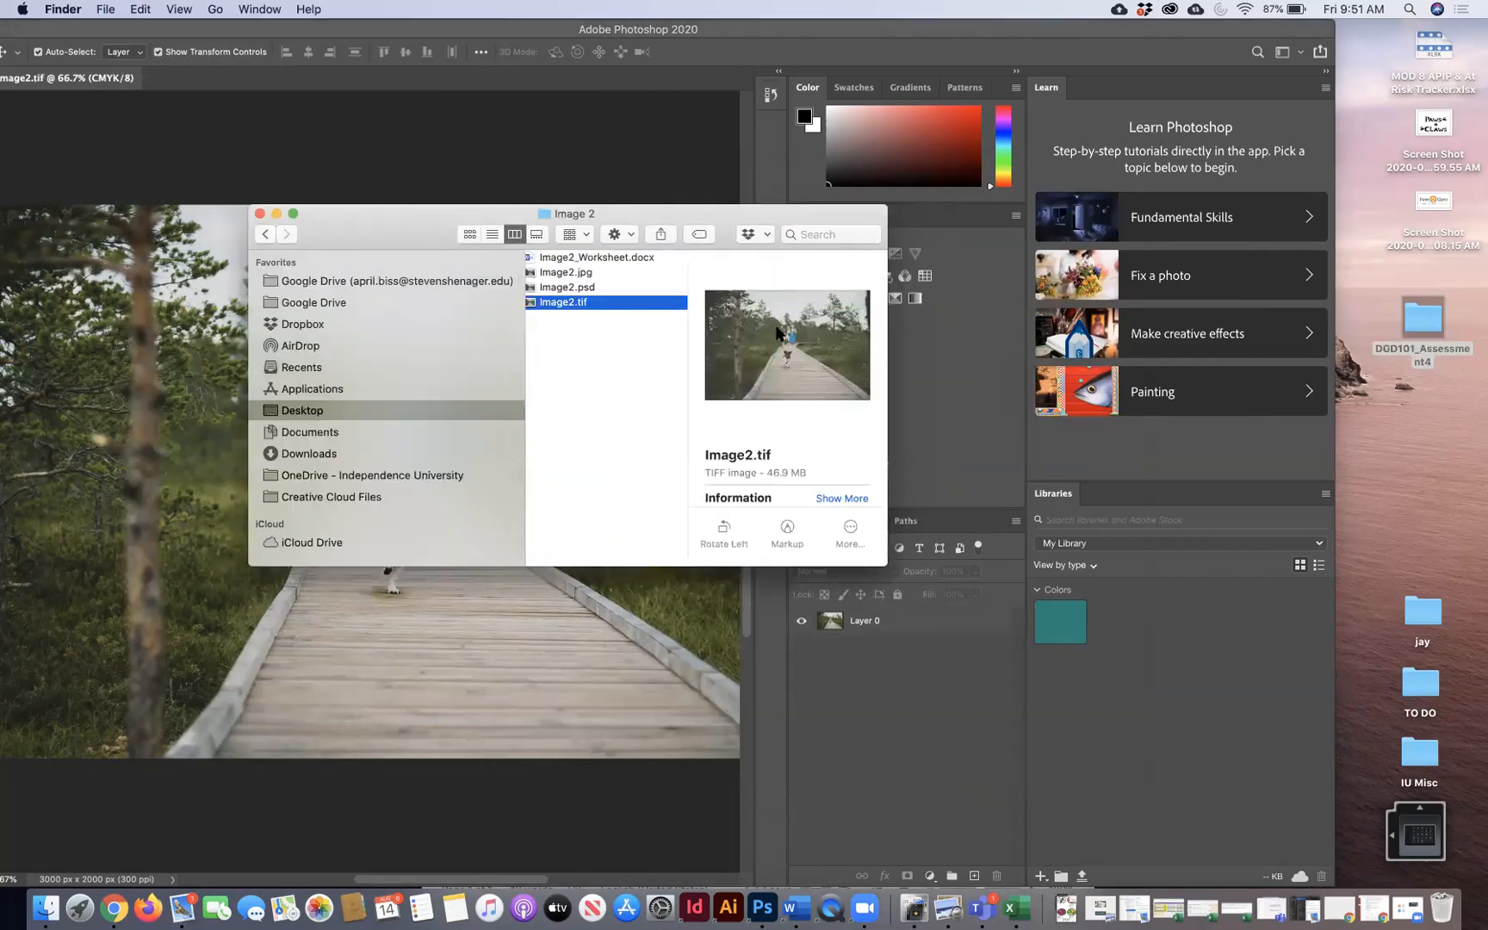
double_click(769, 473)
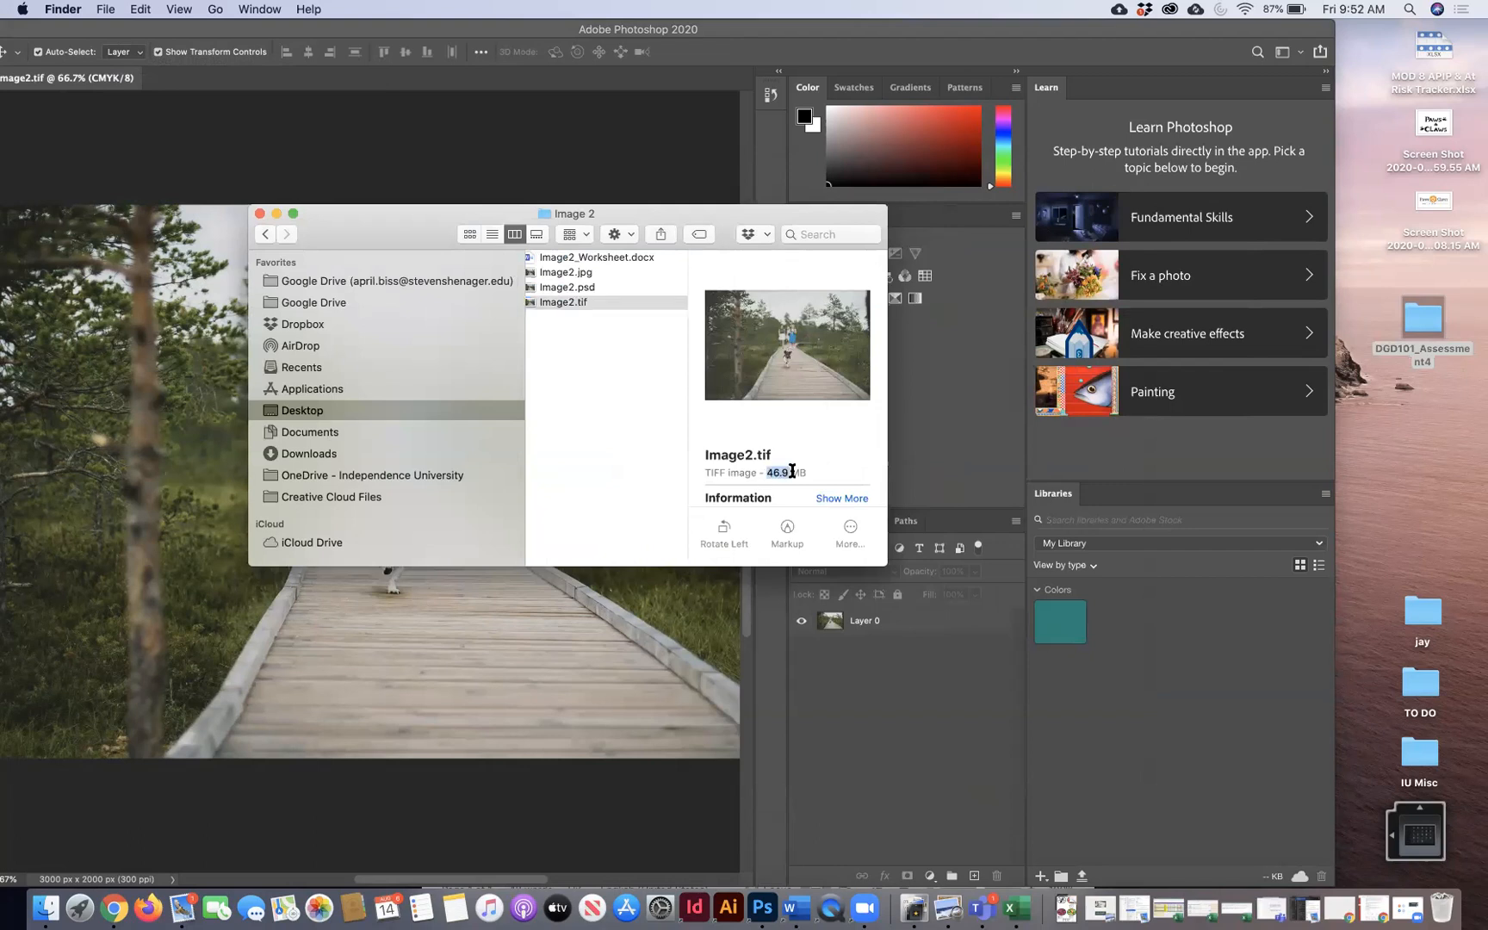
drag(791, 471, 814, 469)
drag(886, 565, 1163, 772)
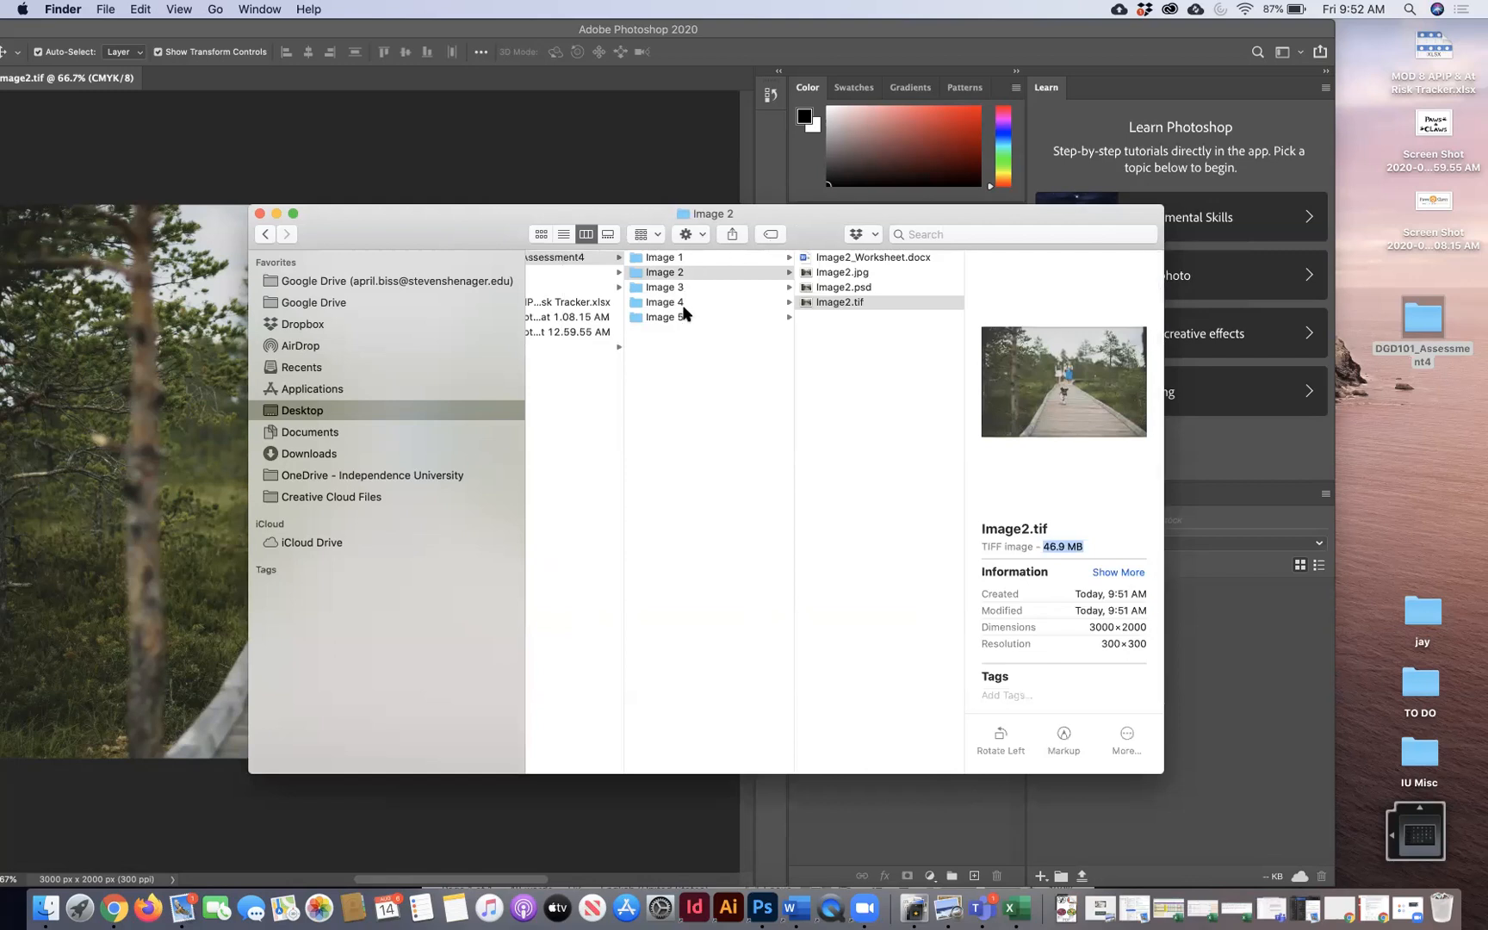
click(832, 274)
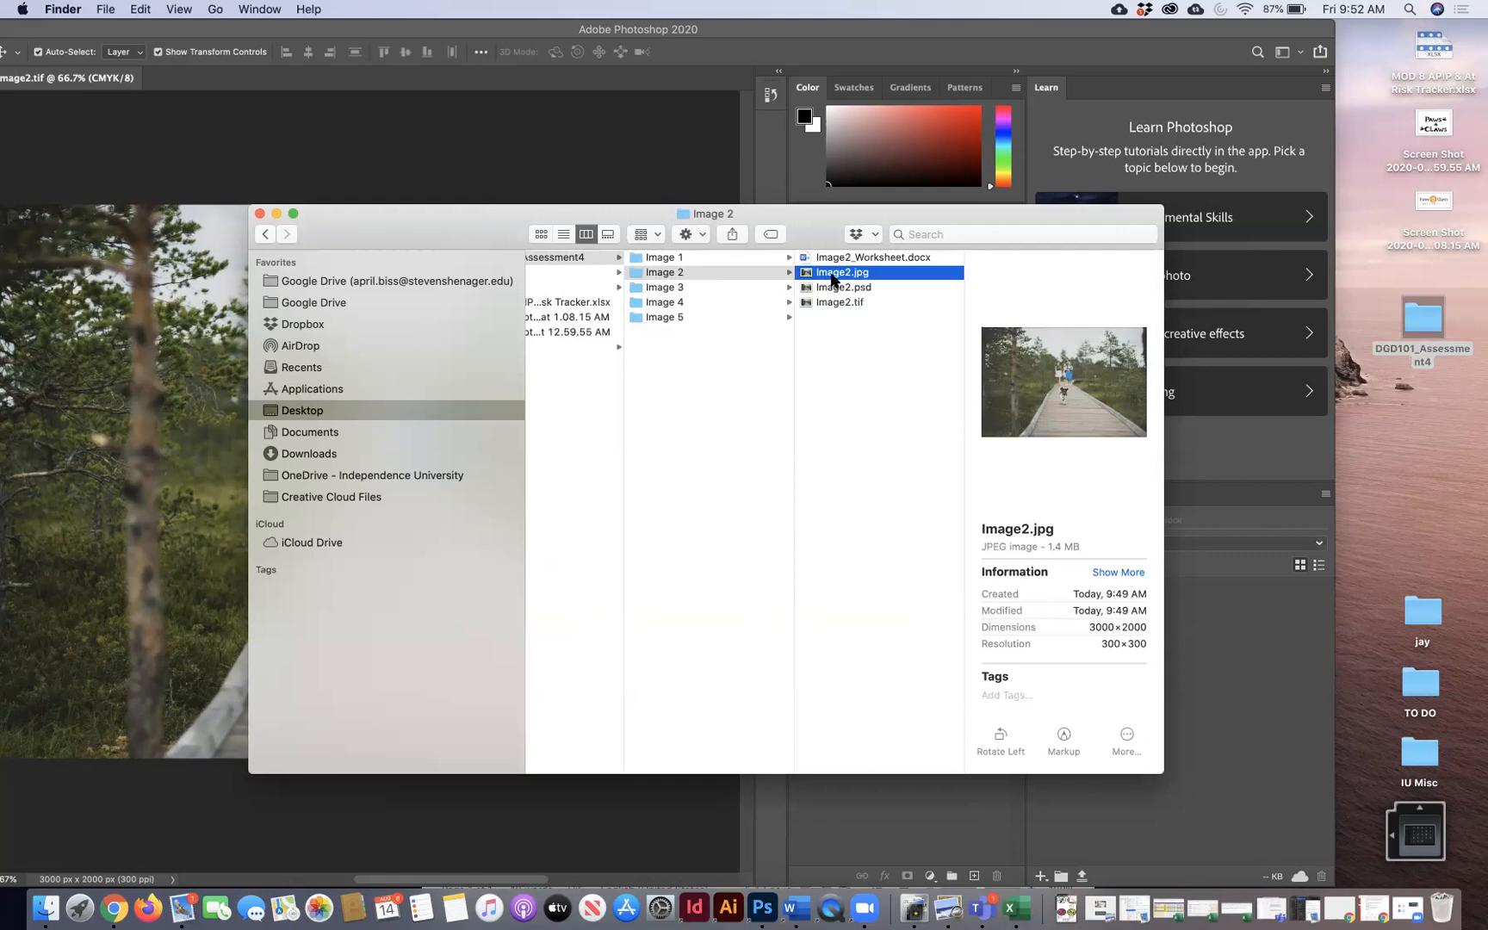
drag(834, 311, 873, 447)
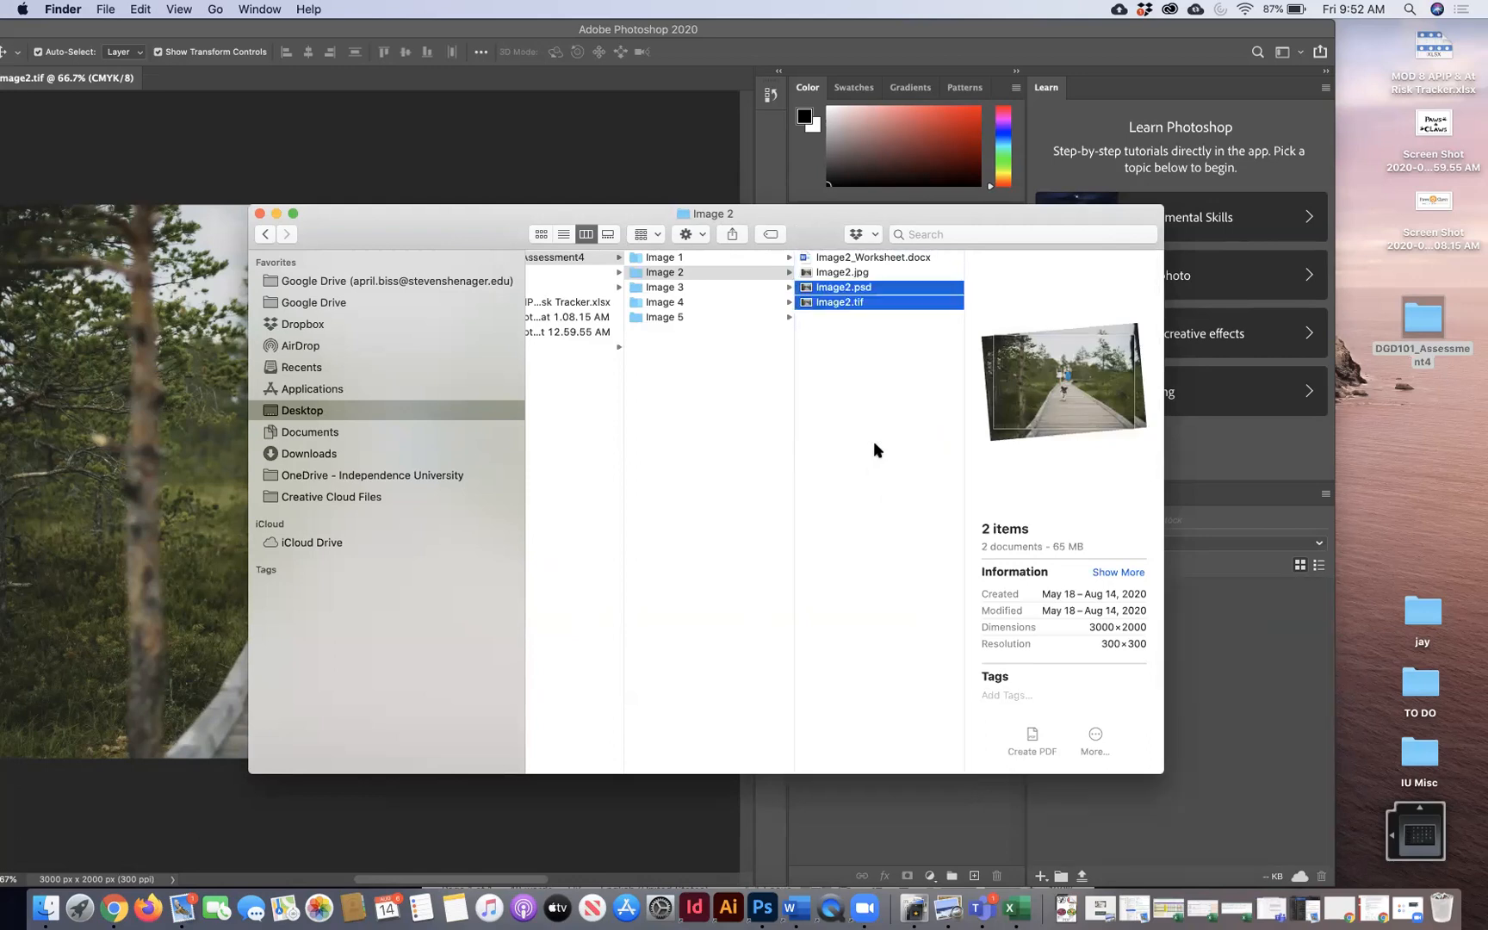
Step: Look through the Image 1 to Image 5 folders, checking their worksheets and PSD files, and close both Finder windows
click(687, 325)
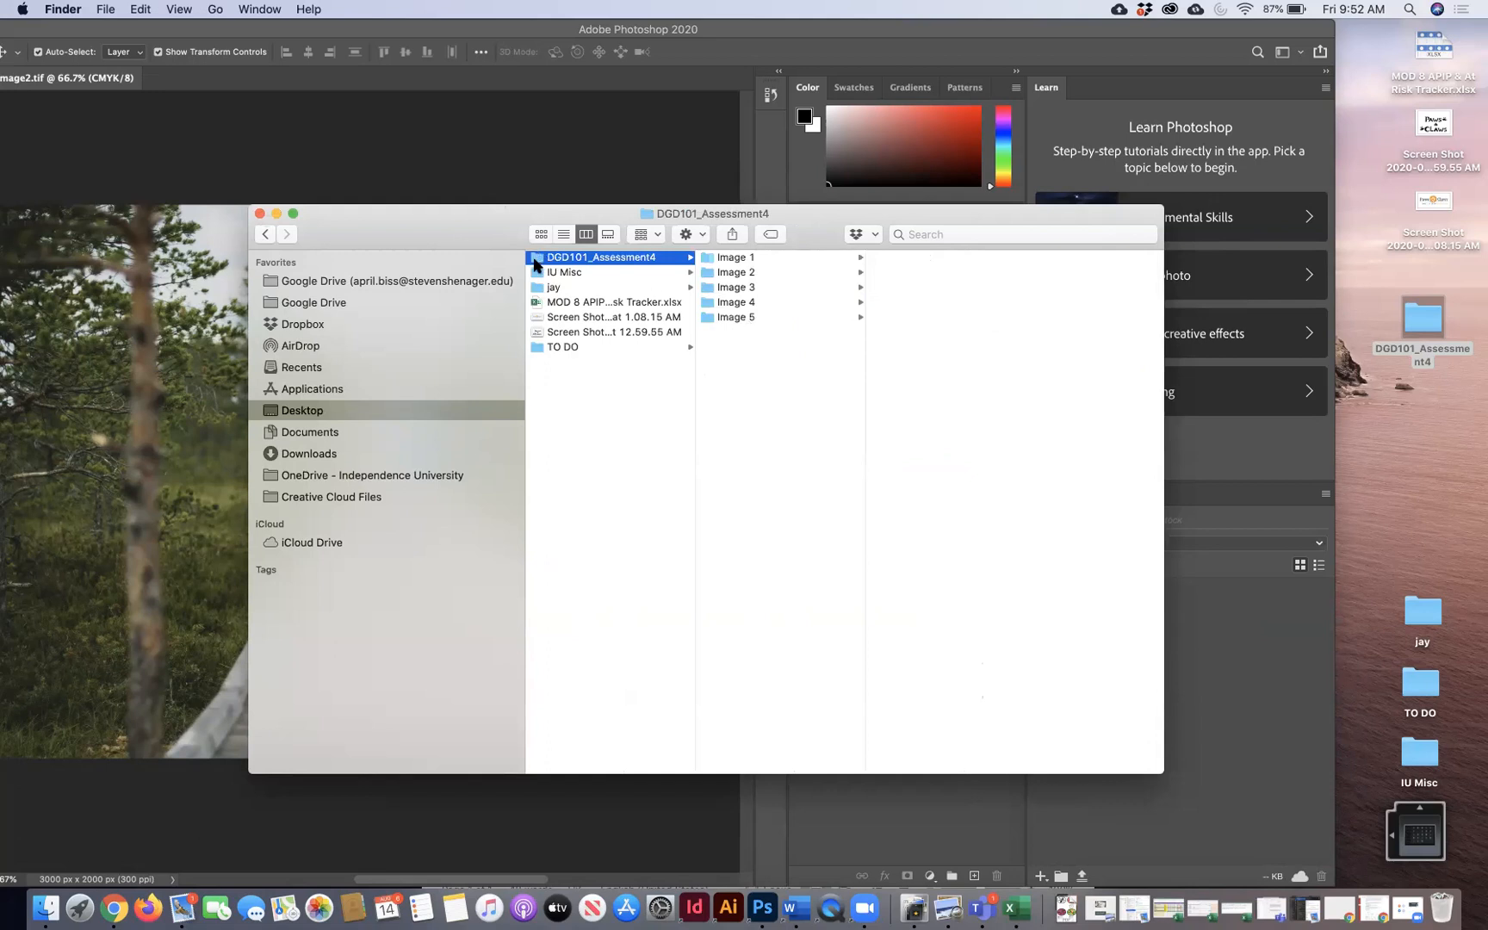
click(756, 255)
click(920, 257)
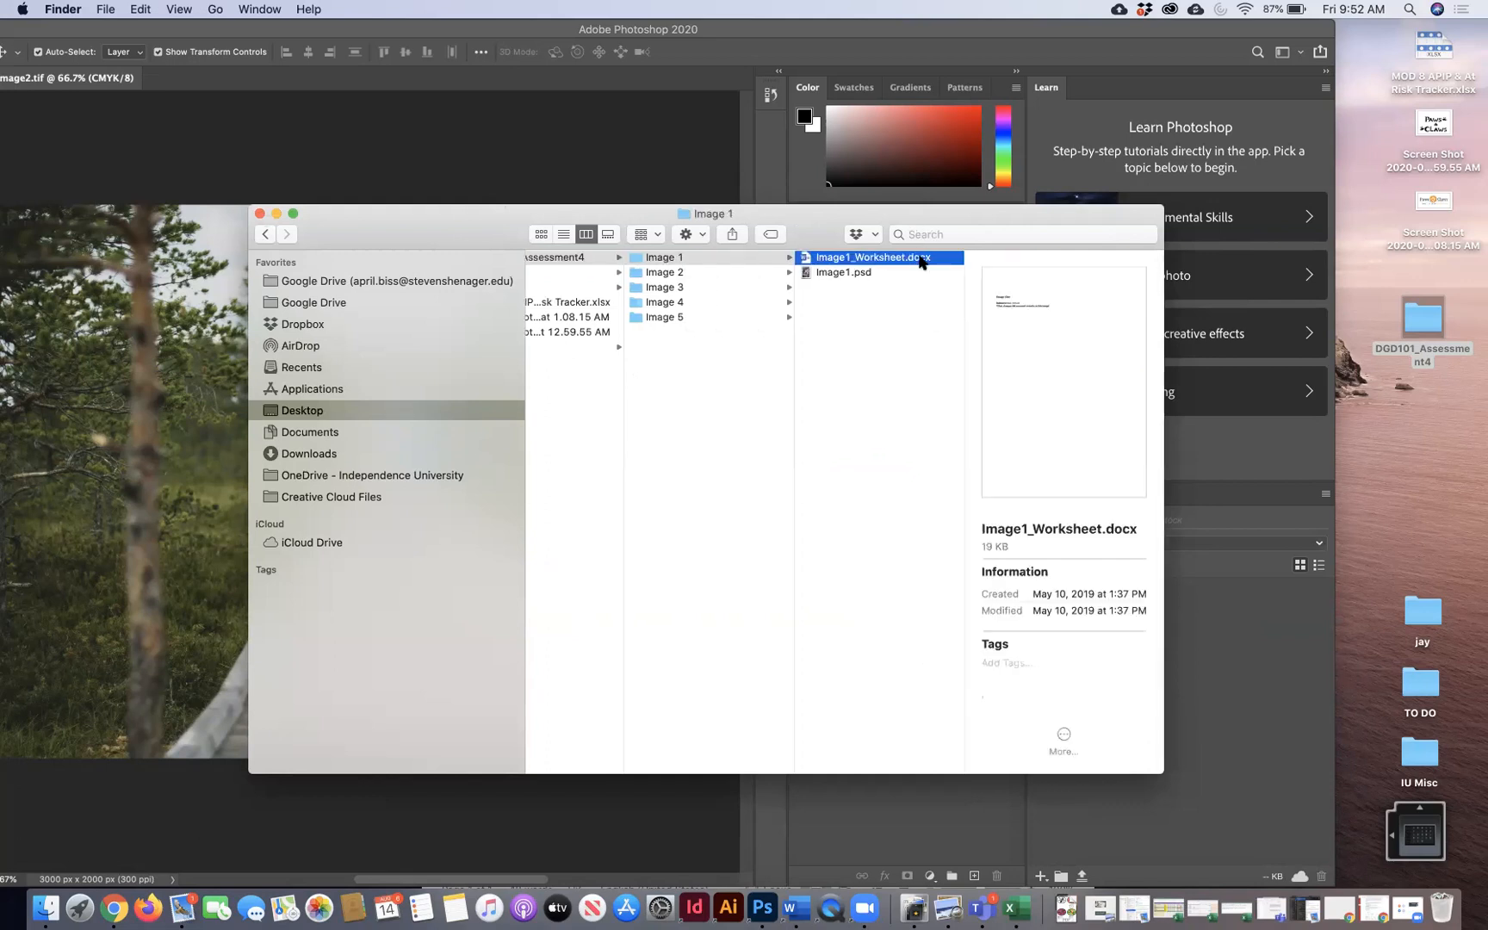
click(715, 271)
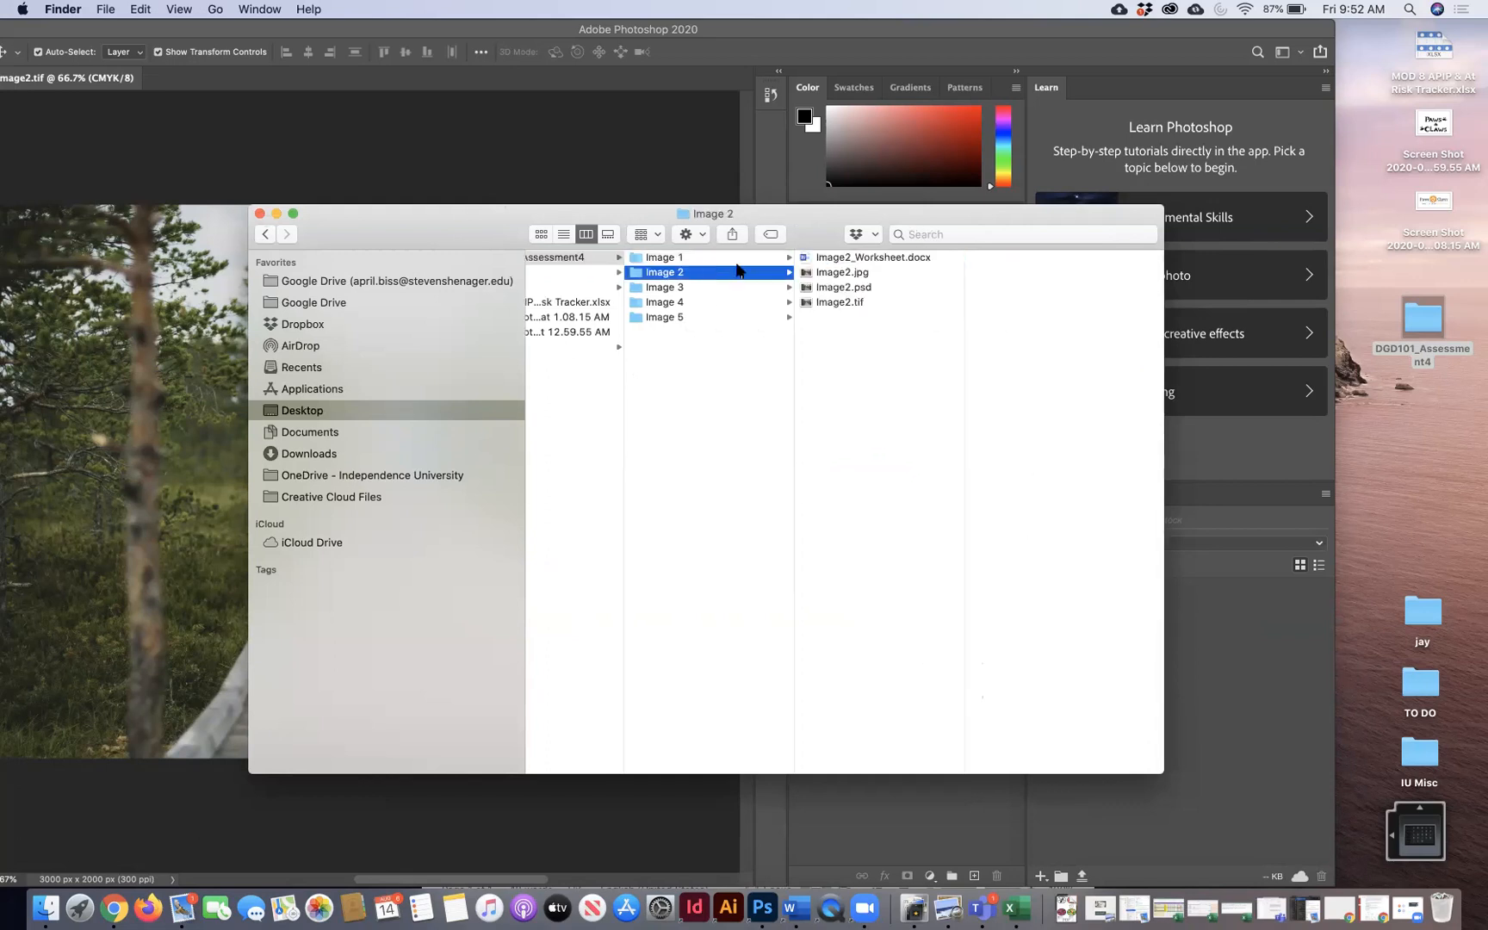
click(863, 258)
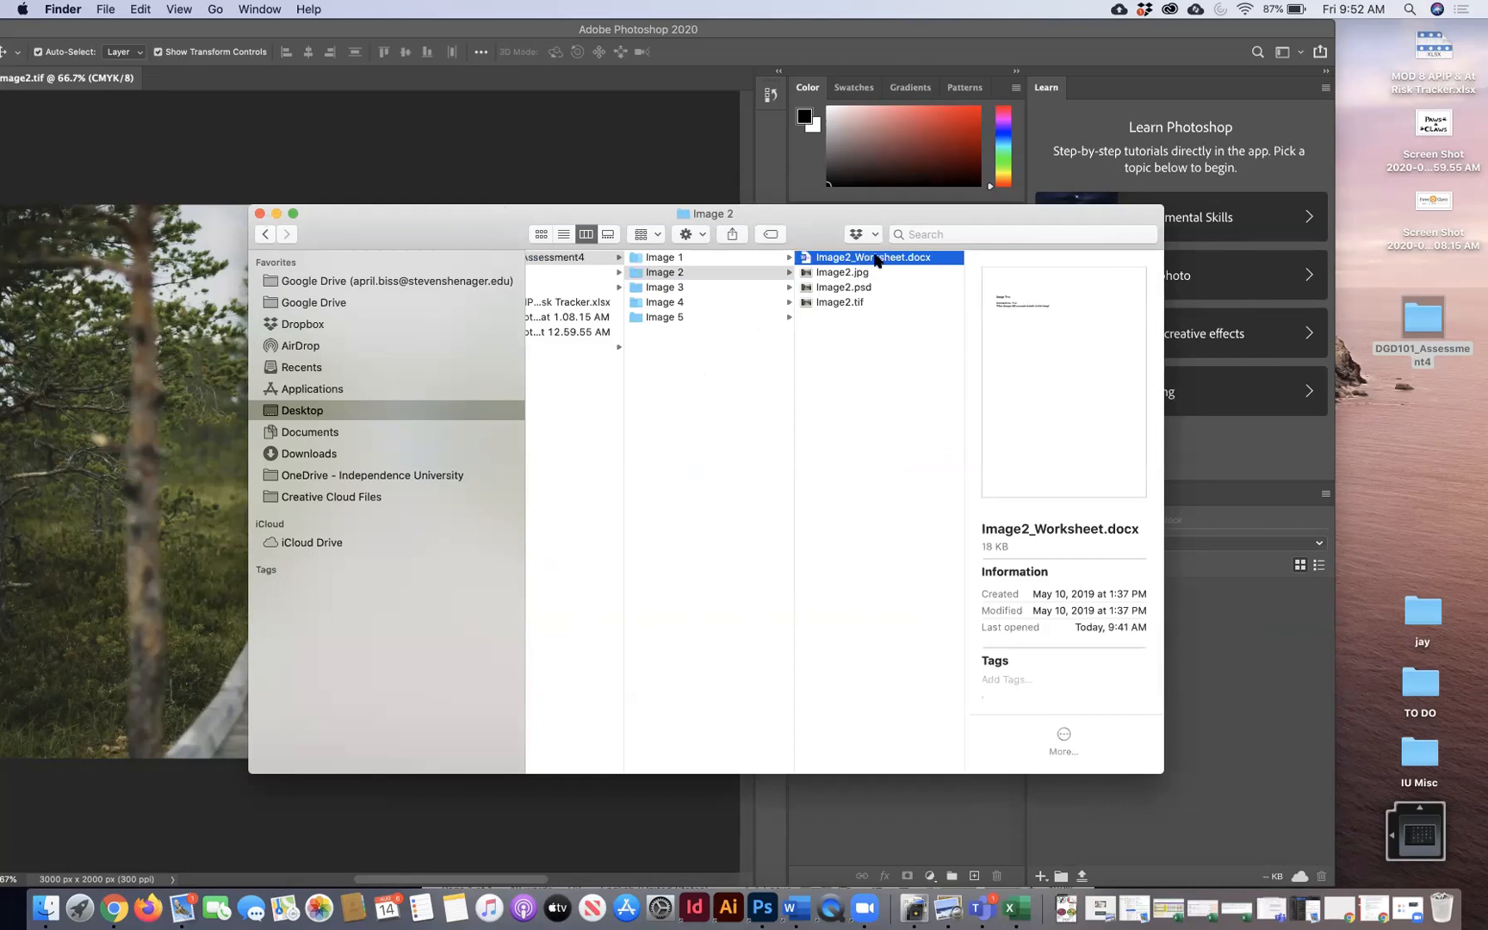
click(661, 288)
click(662, 306)
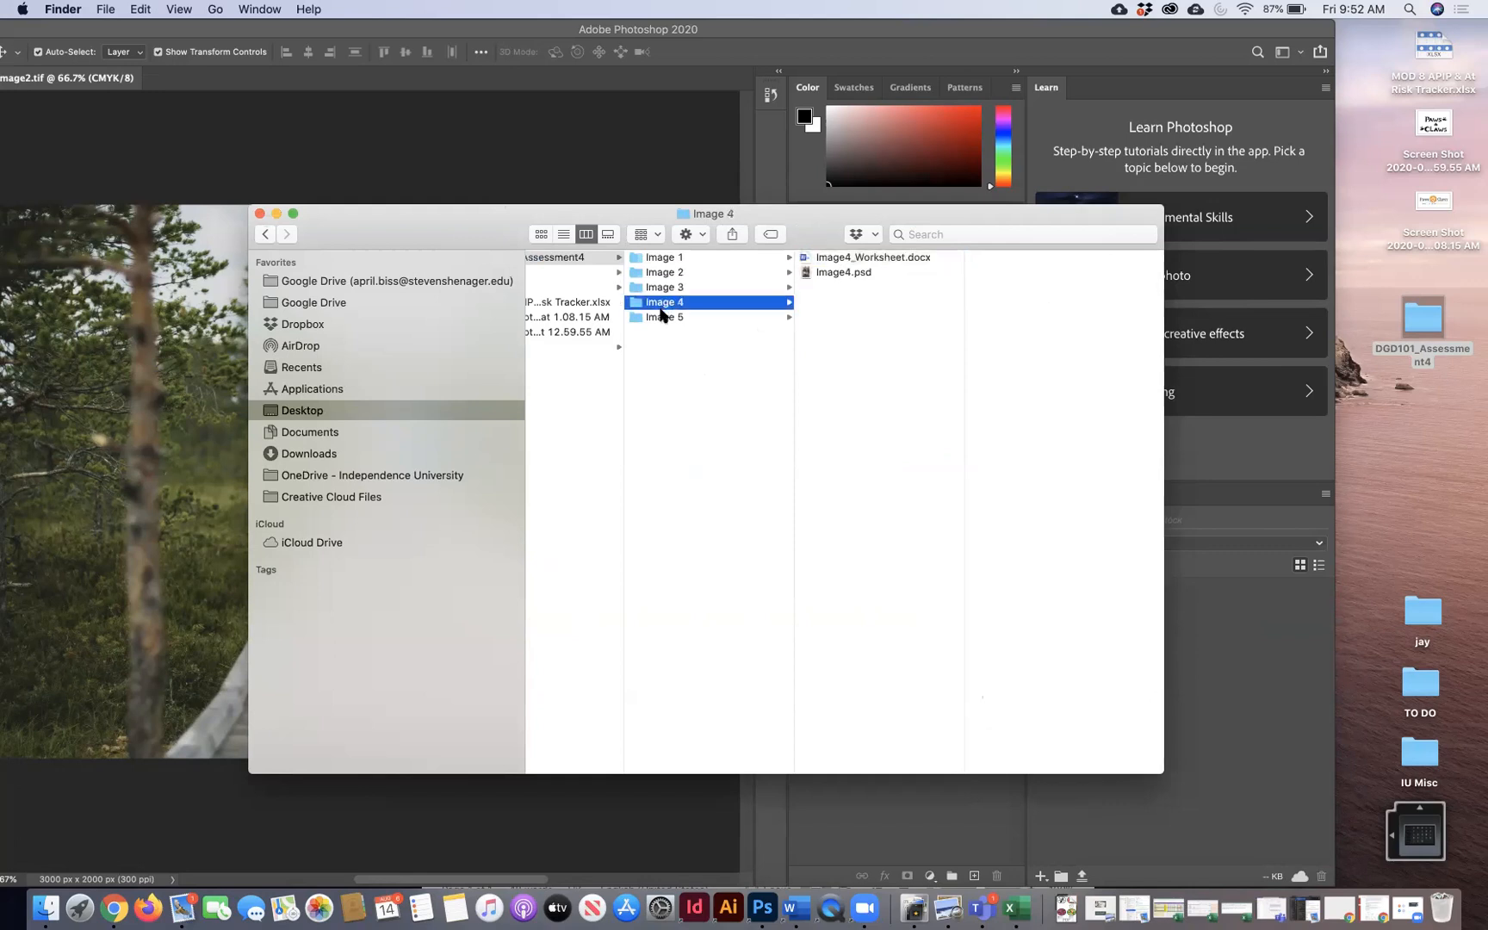
click(660, 320)
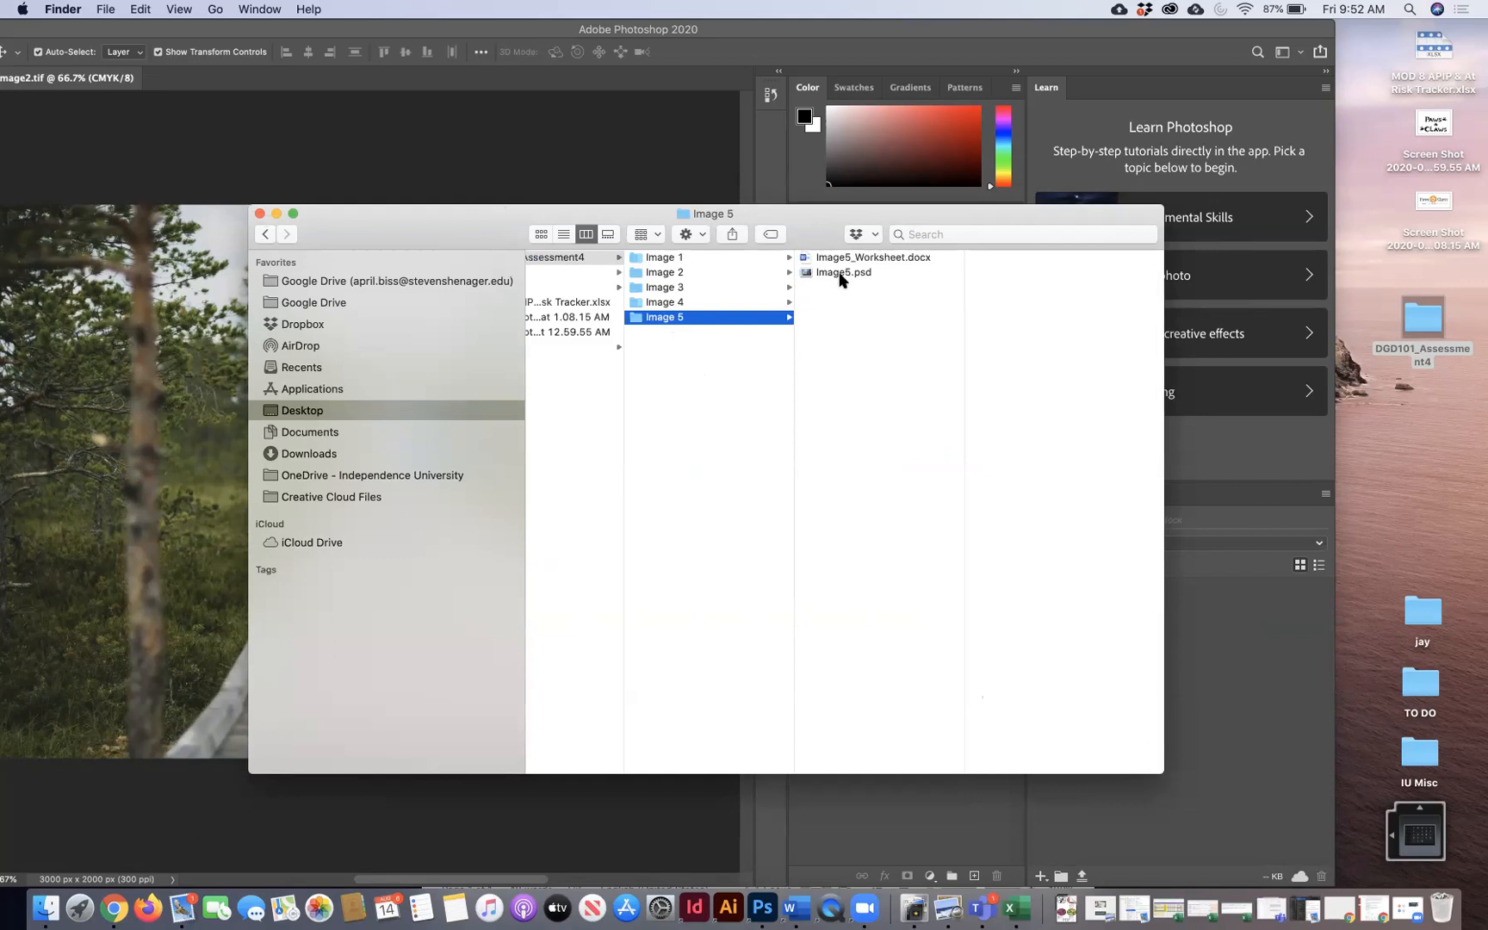
click(259, 216)
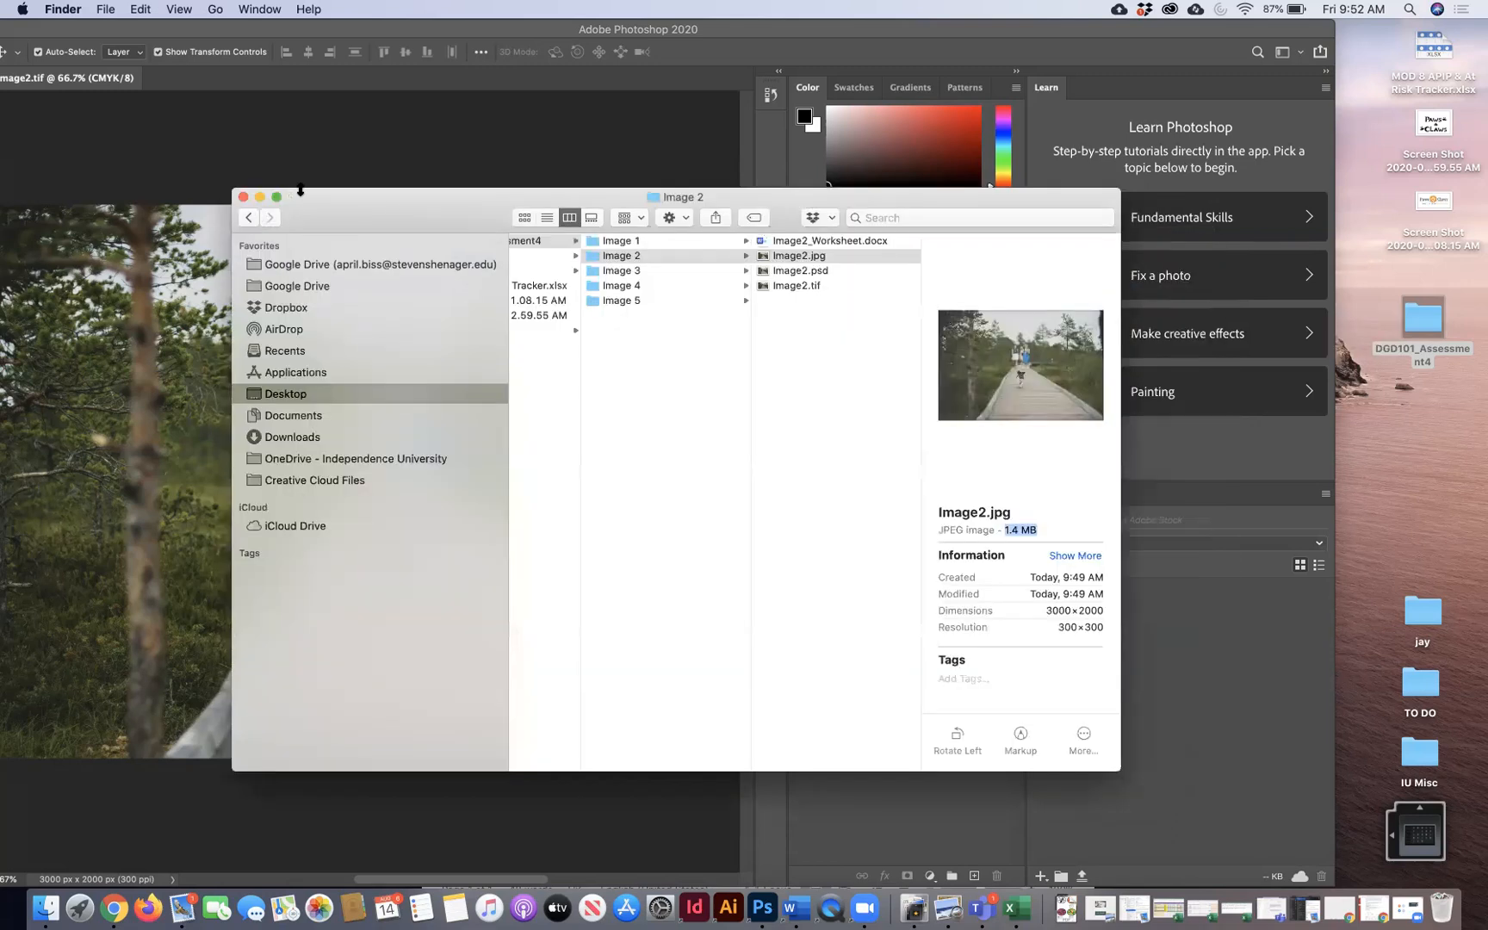
click(243, 198)
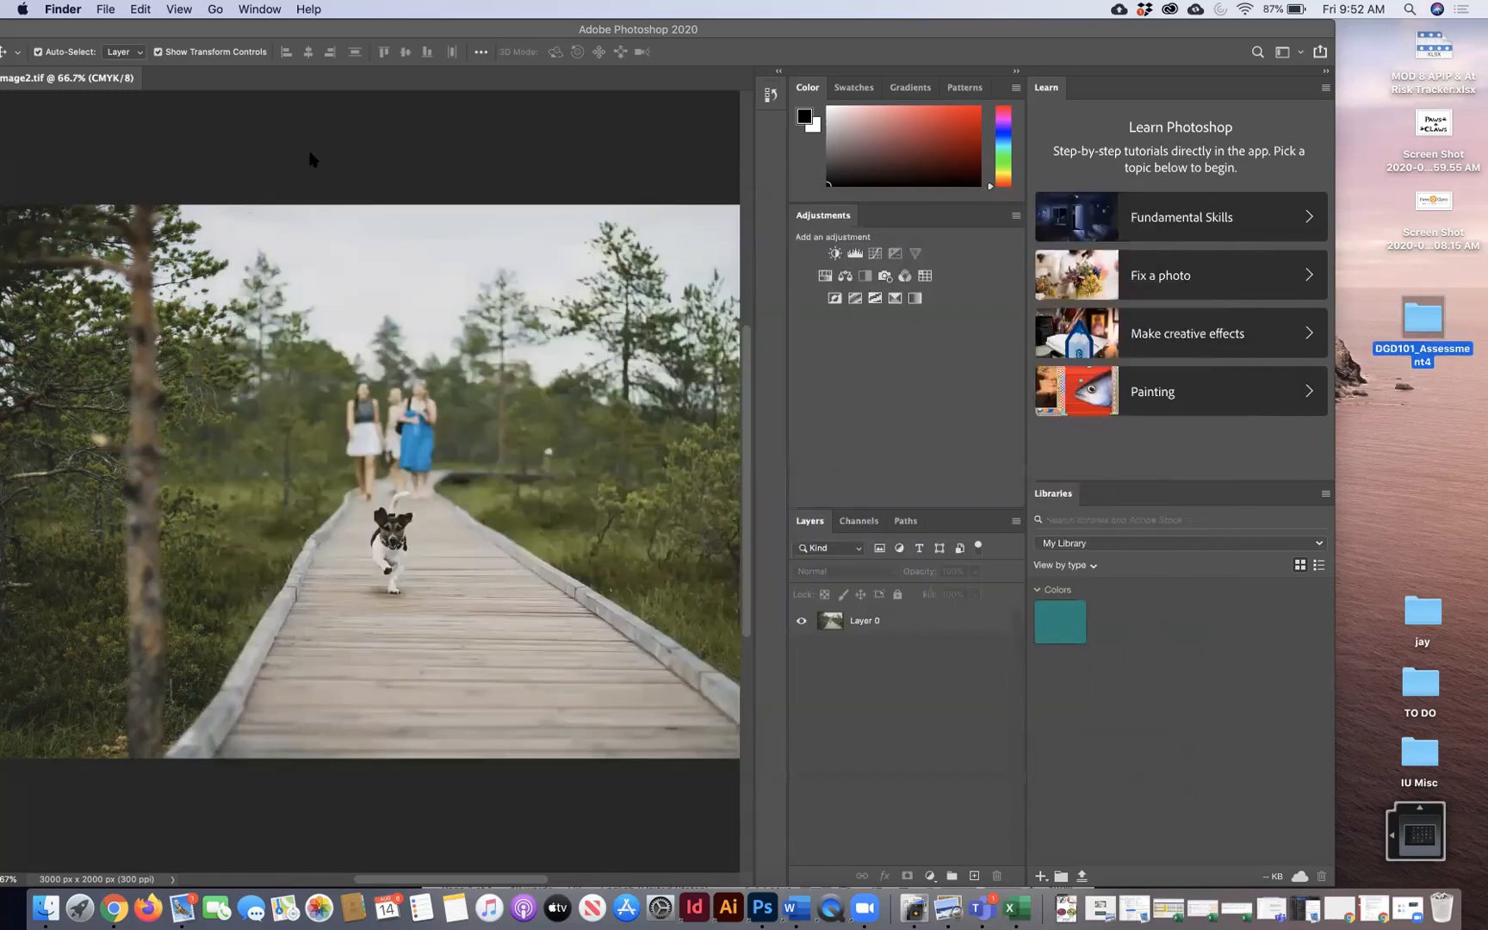